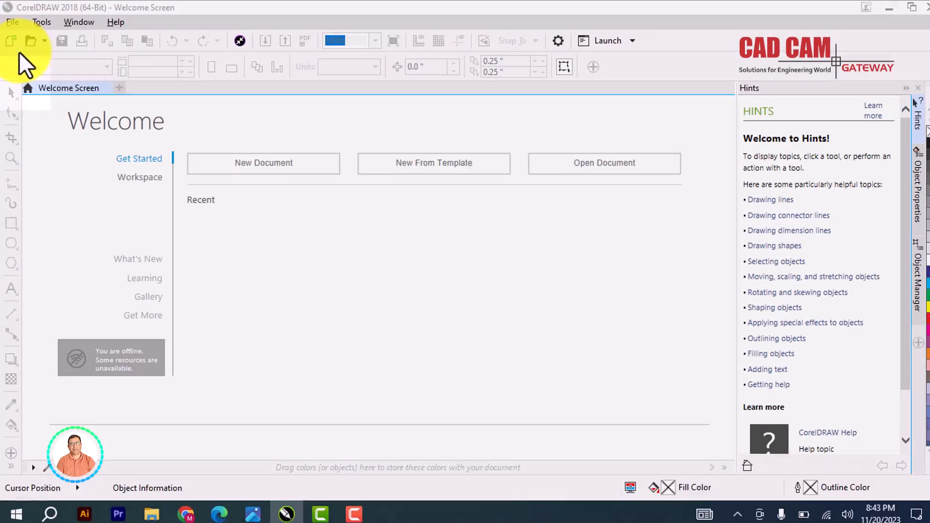
- Start a new document named exer.1 and review the available preset destinations, keeping CorelDRAW default
left_click(24, 83)
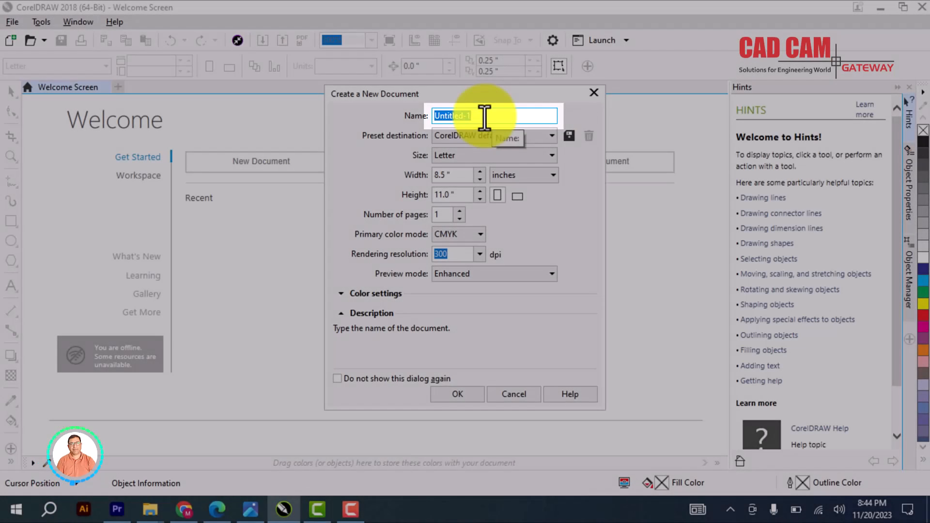
type("exer.1")
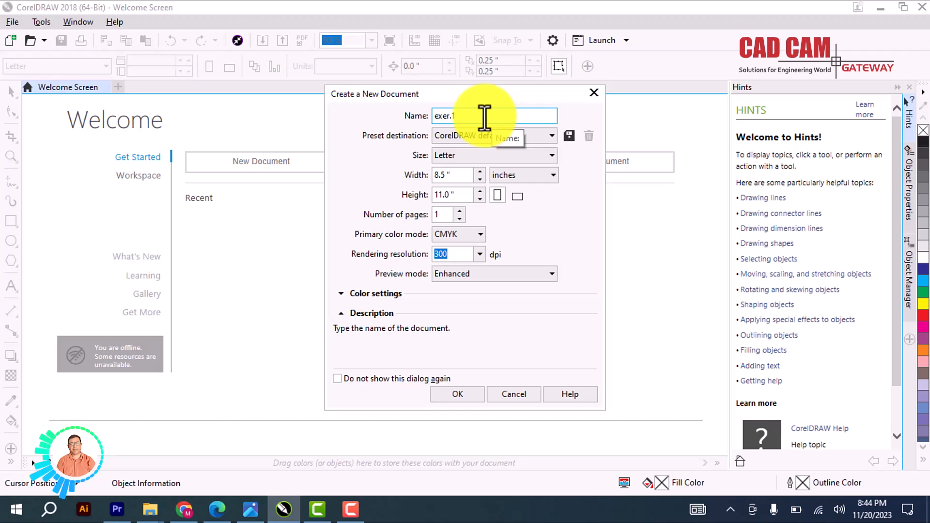
left_click(533, 137)
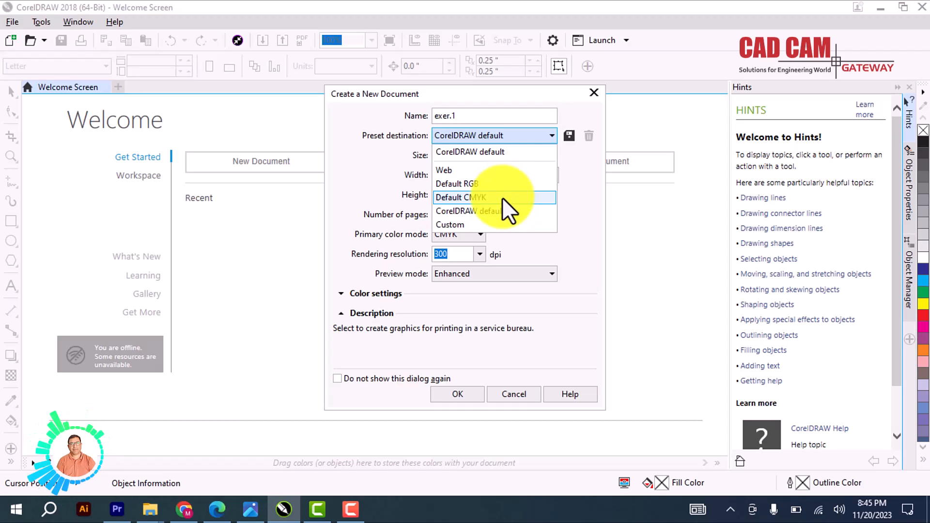
left_click(586, 192)
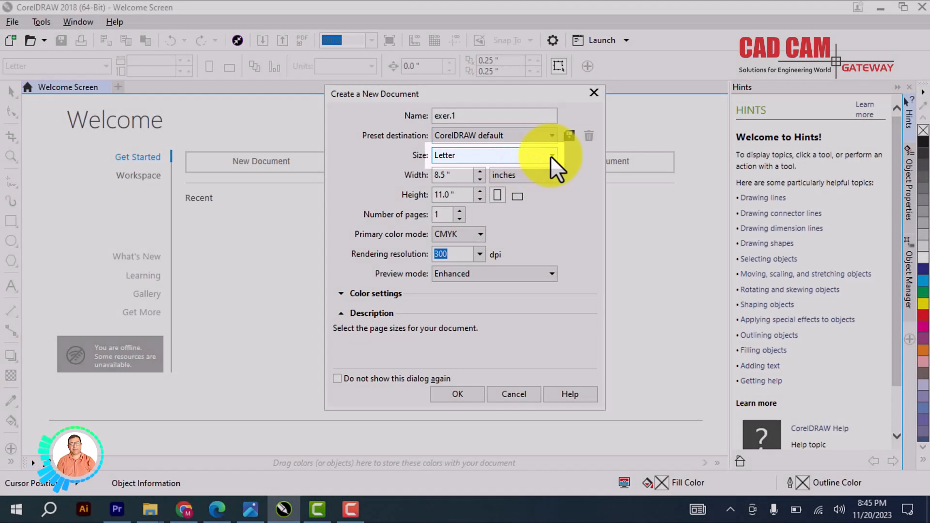
- Browse the available page sizes for the new document and choose Letter
left_click(551, 155)
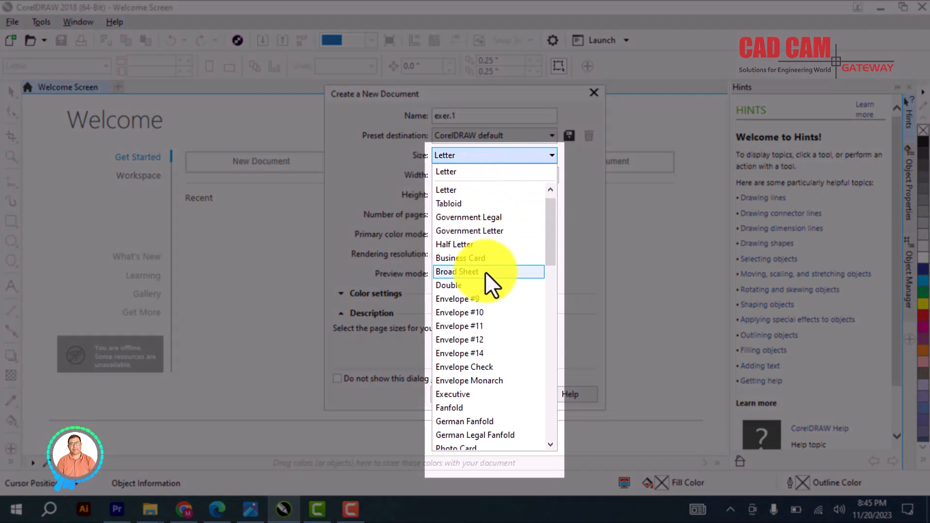
scroll(487, 333, "down", 3)
scroll(486, 329, "down", 15)
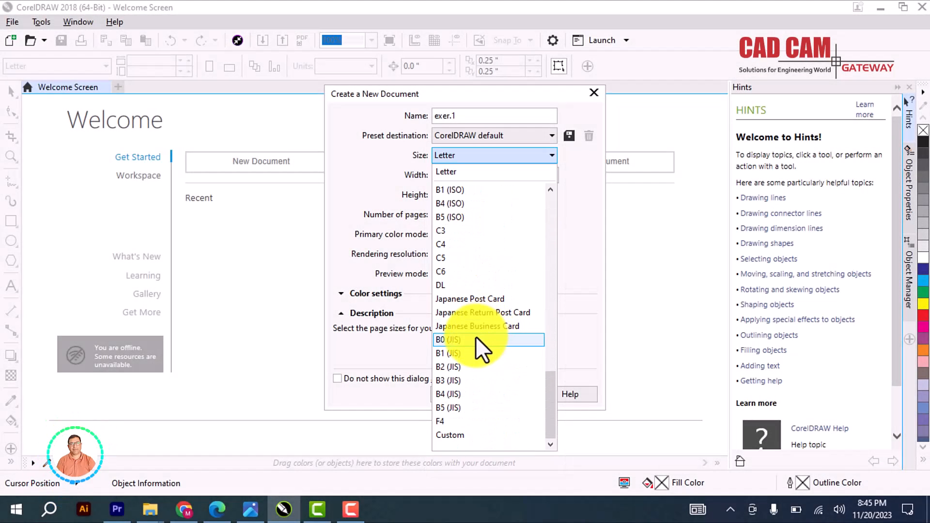
scroll(483, 364, "up", 8)
scroll(479, 339, "up", 7)
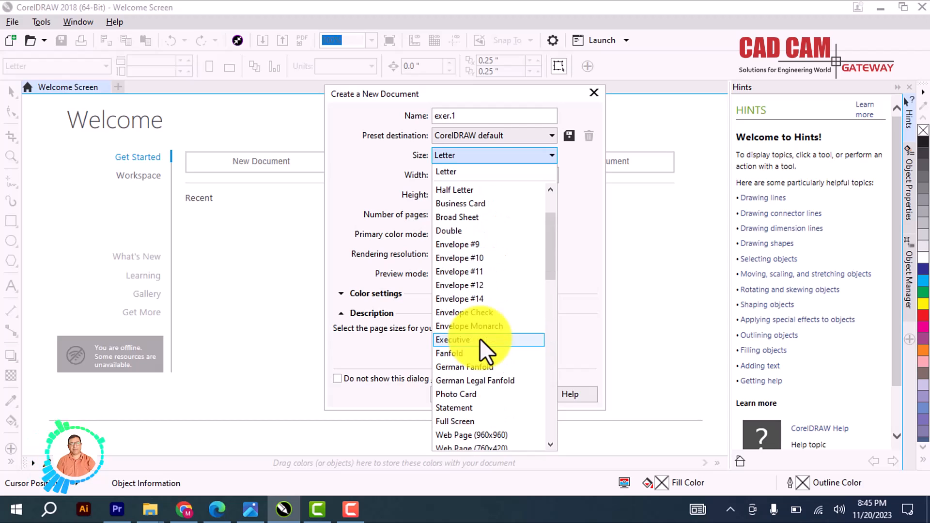
scroll(474, 317, "down", 4)
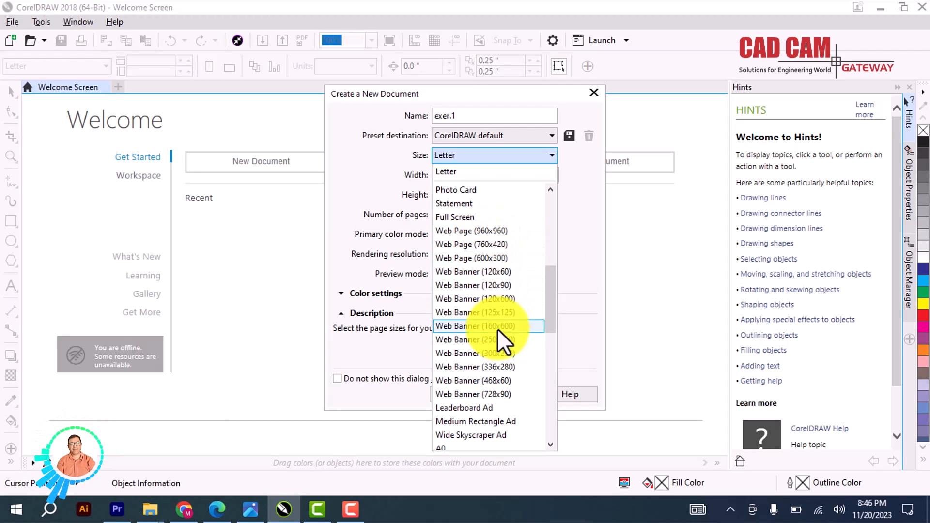
scroll(479, 409, "down", 7)
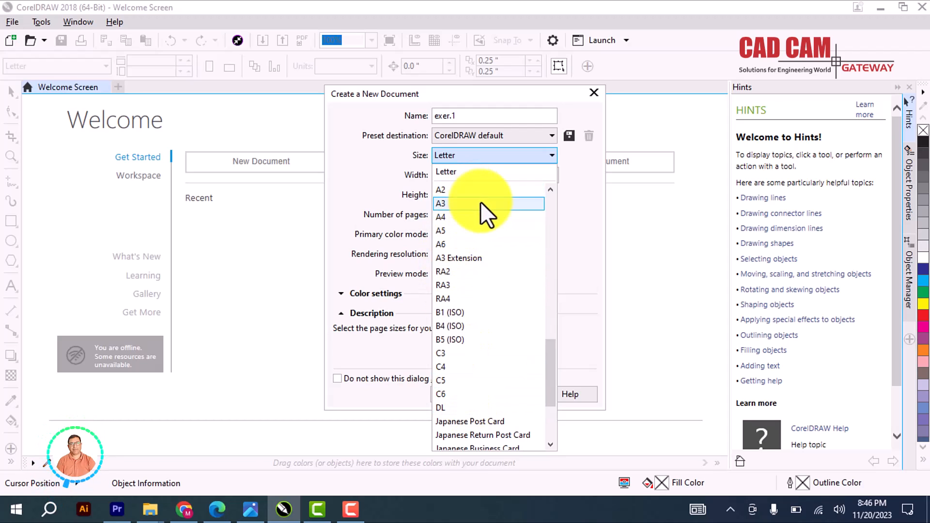
scroll(481, 202, "up", 1)
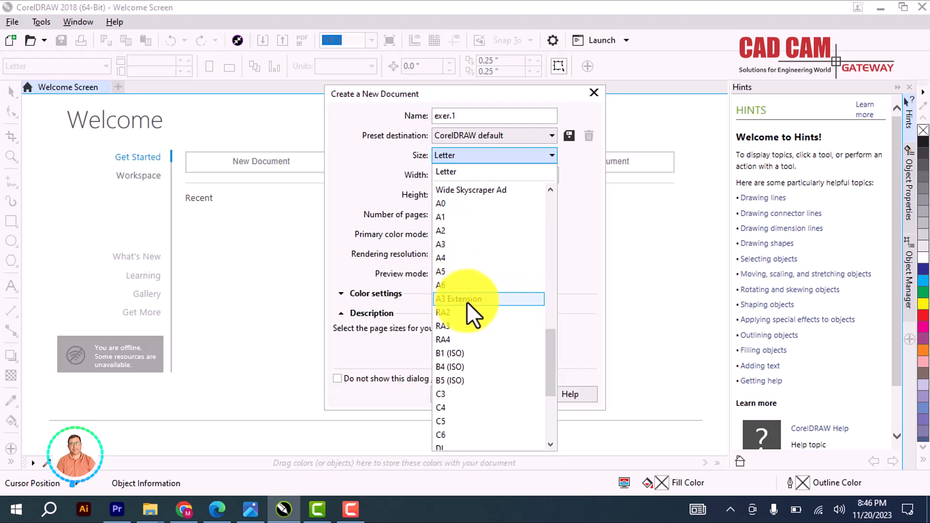
scroll(493, 304, "down", 4)
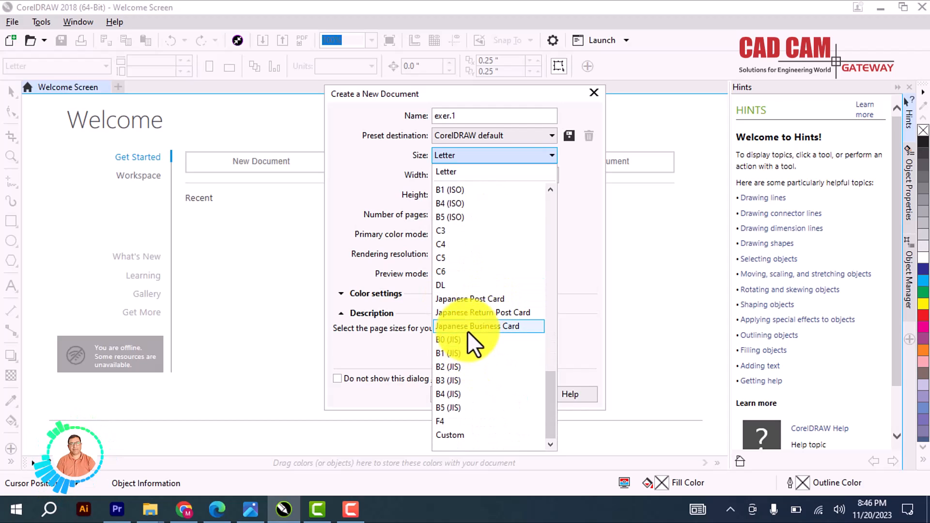
scroll(460, 279, "up", 15)
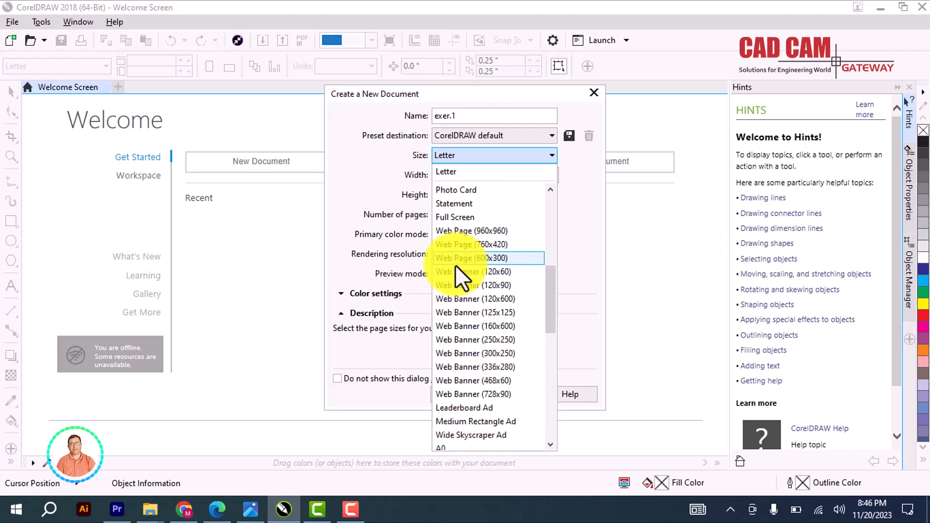
scroll(466, 244, "up", 1)
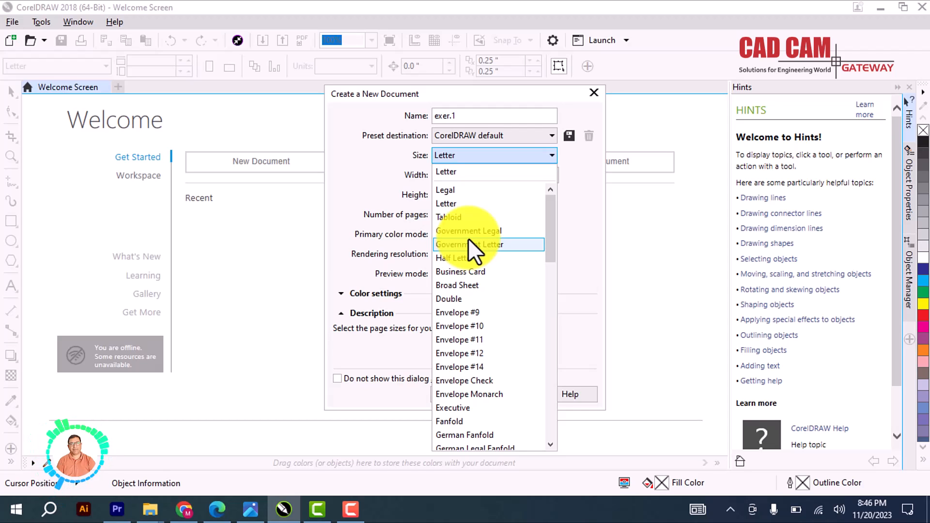
left_click(459, 204)
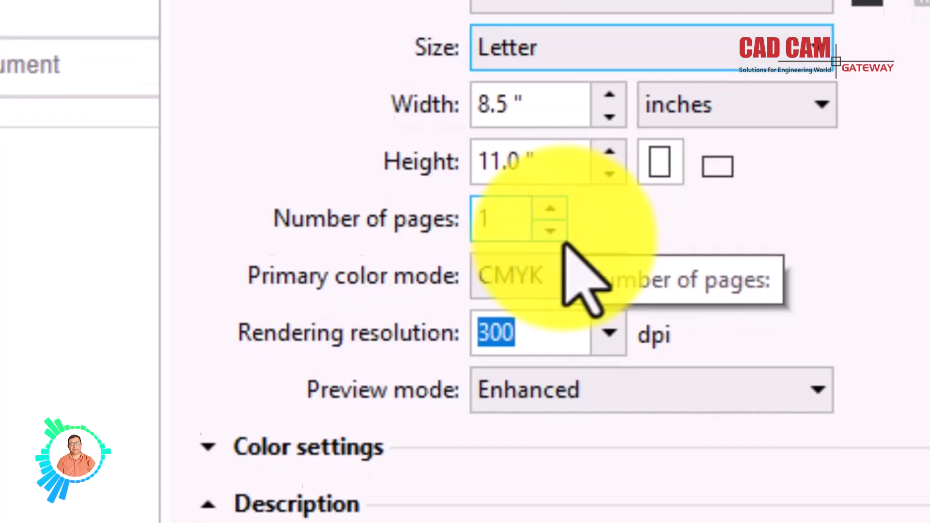
- Set the number of pages to 1 and the preview mode to Enhanced
left_click(550, 206)
left_click(550, 207)
left_click(550, 162)
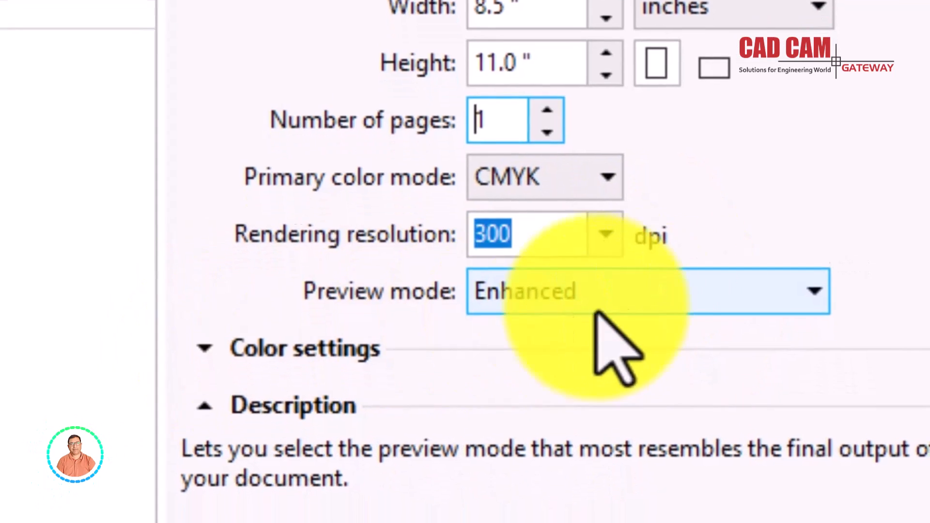
left_click(773, 327)
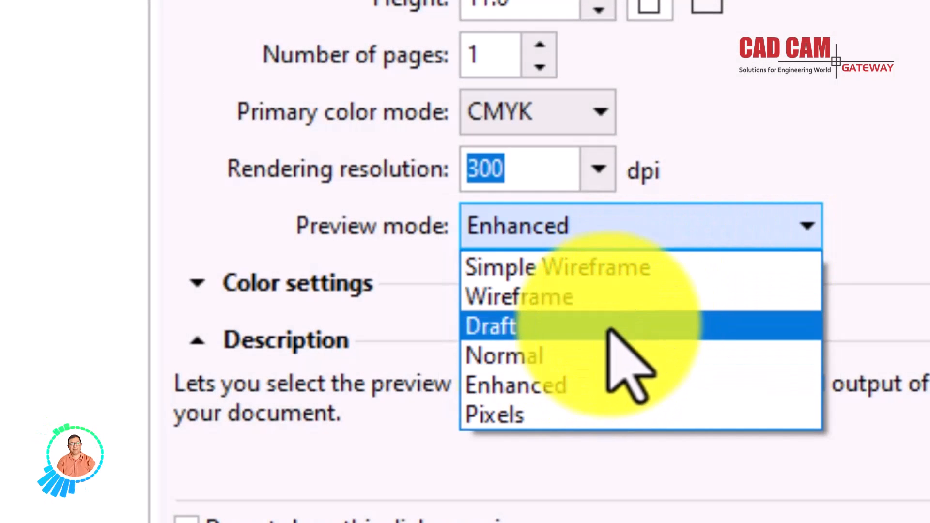
left_click(606, 390)
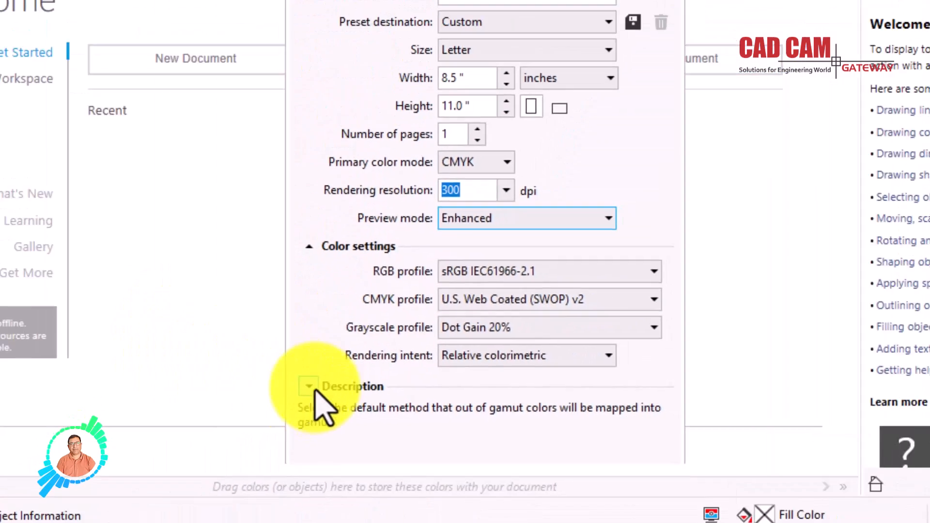
- Examine the new document's color settings, description and available measurement units, leaving them as they are
left_click(206, 367)
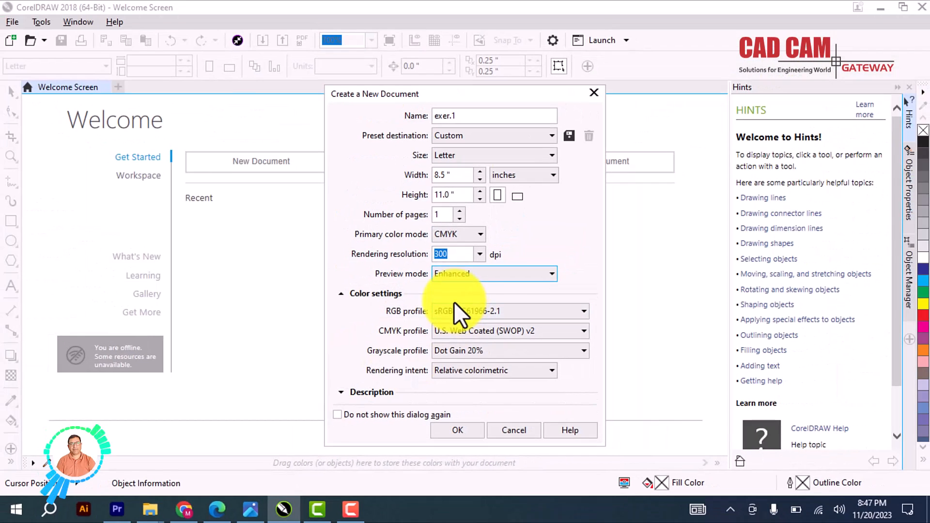
left_click(371, 294)
left_click(367, 315)
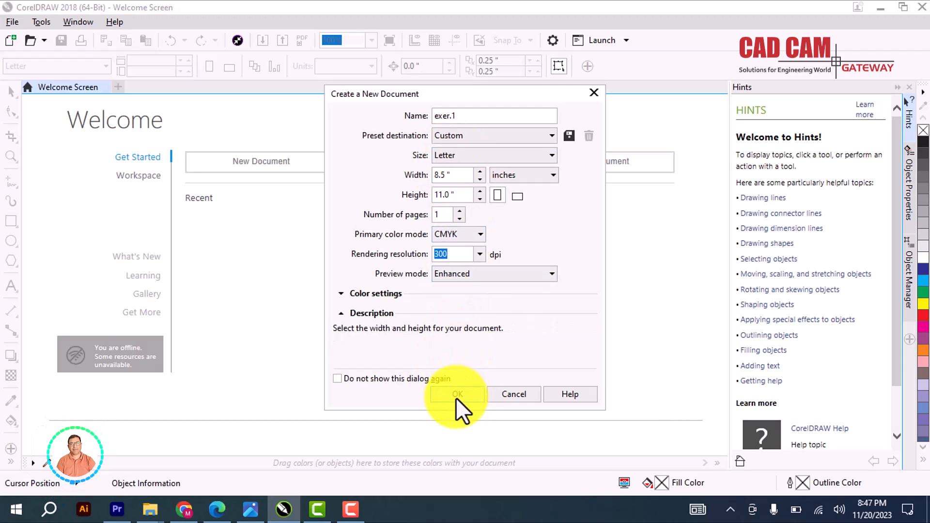
left_click(552, 175)
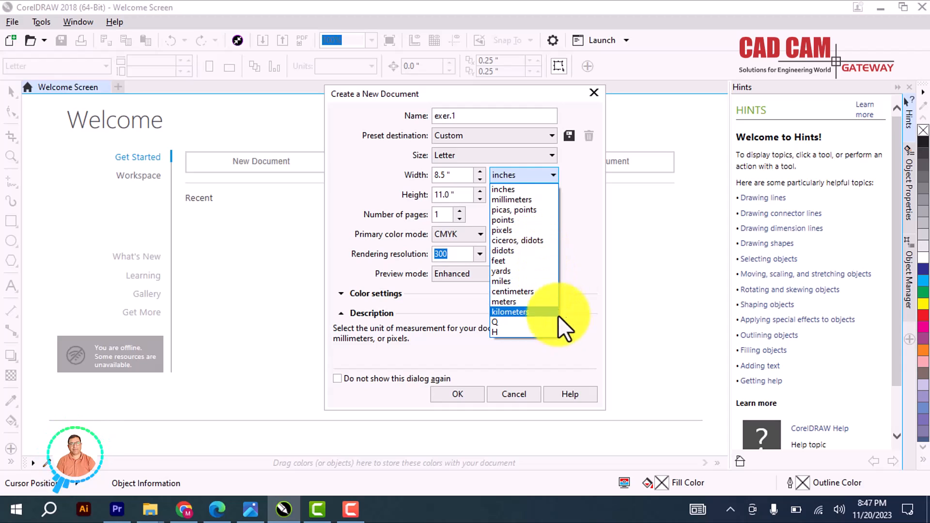
left_click(573, 266)
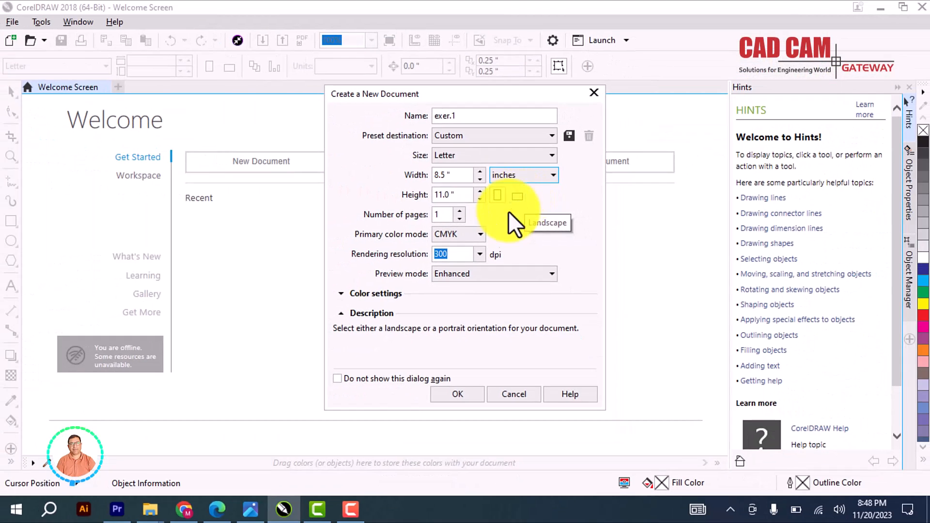
- Create the document with the chosen settings and close the Hints docker
left_click(456, 394)
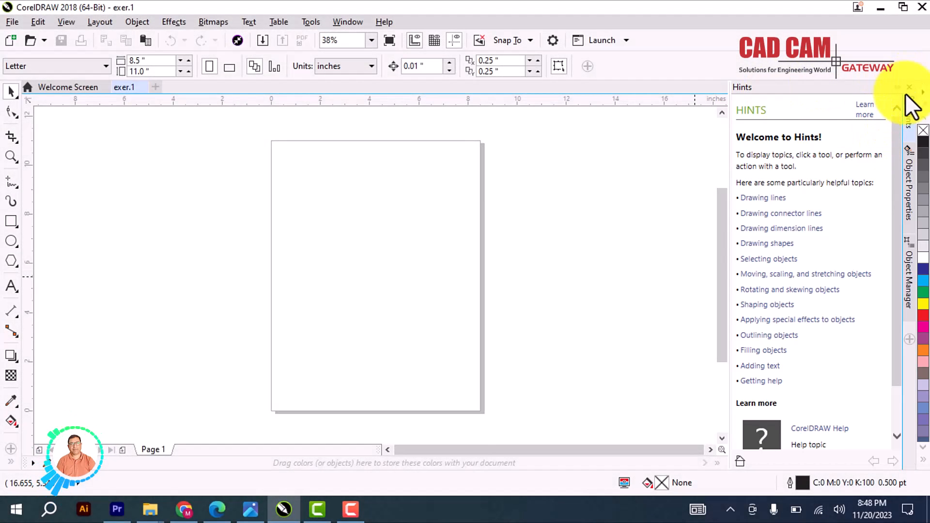
left_click(899, 87)
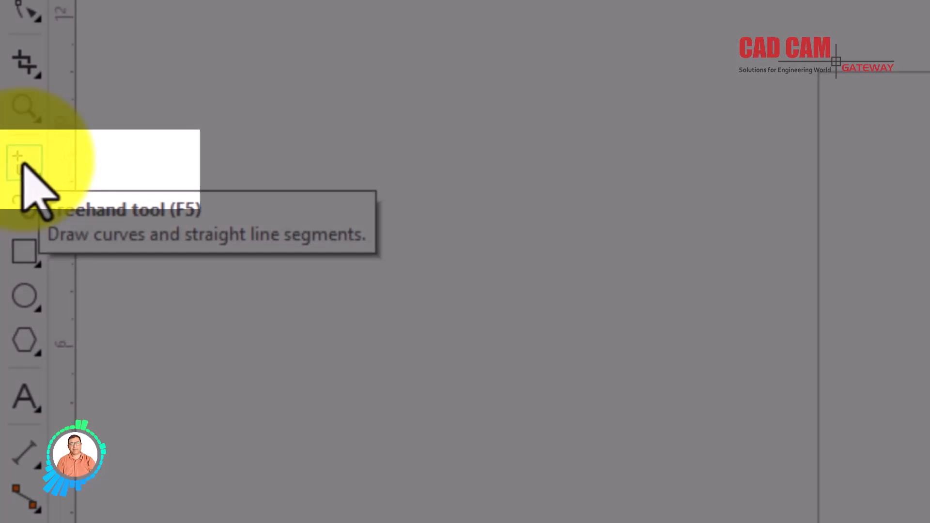
- Draw two crossing straight lines with the Freehand tool, spanning about 4.2 by 7.0 in and about 6.3 by 5.3 in
left_click(22, 163)
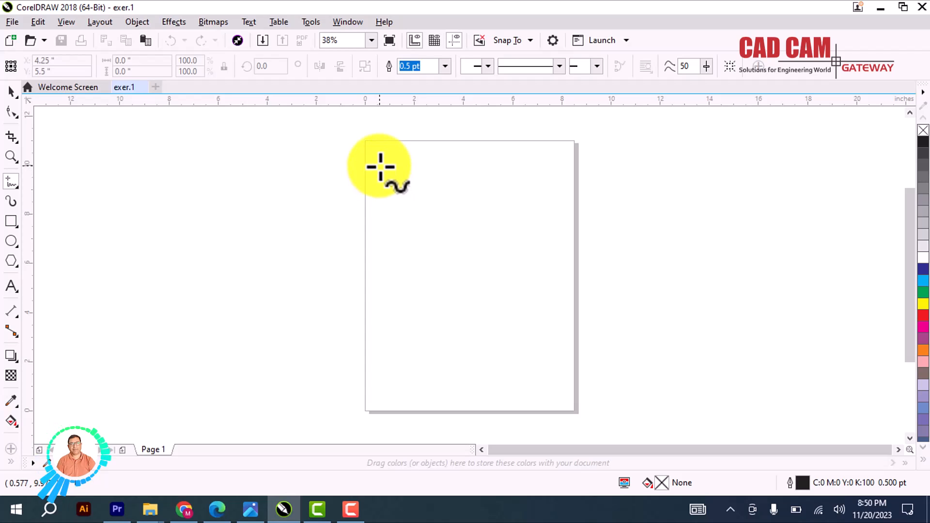
left_click(379, 166)
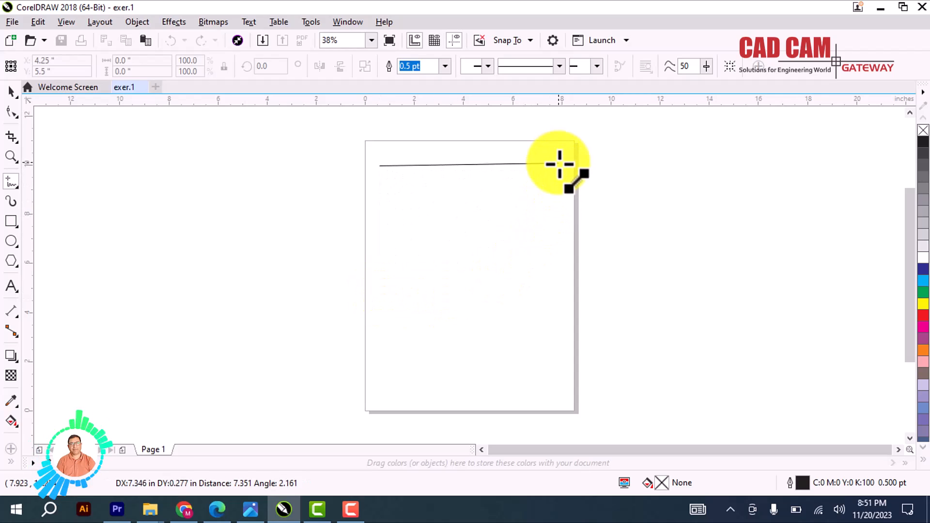
left_click(484, 337)
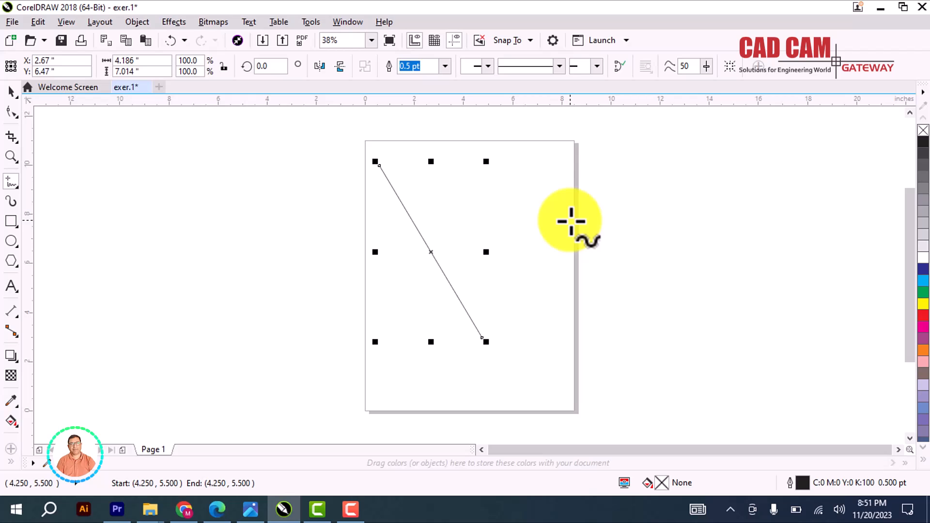
left_click(550, 167)
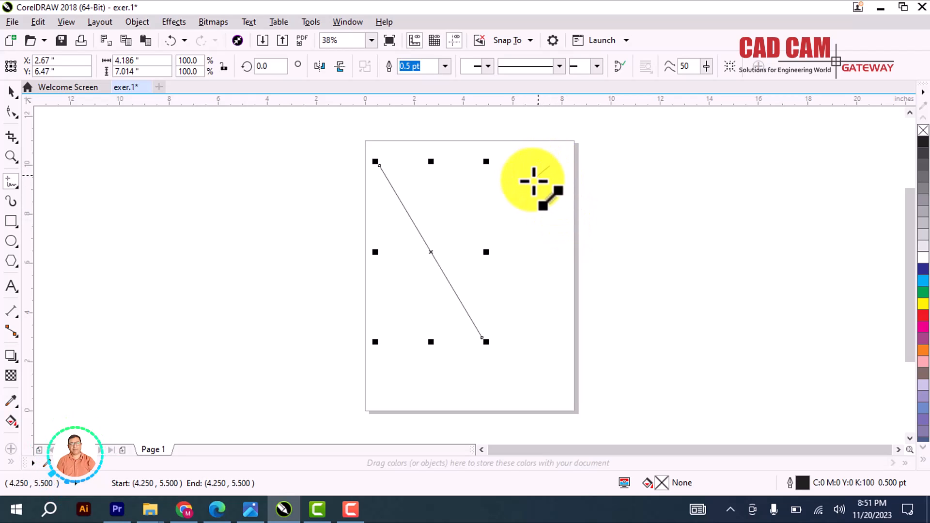
left_click(395, 294)
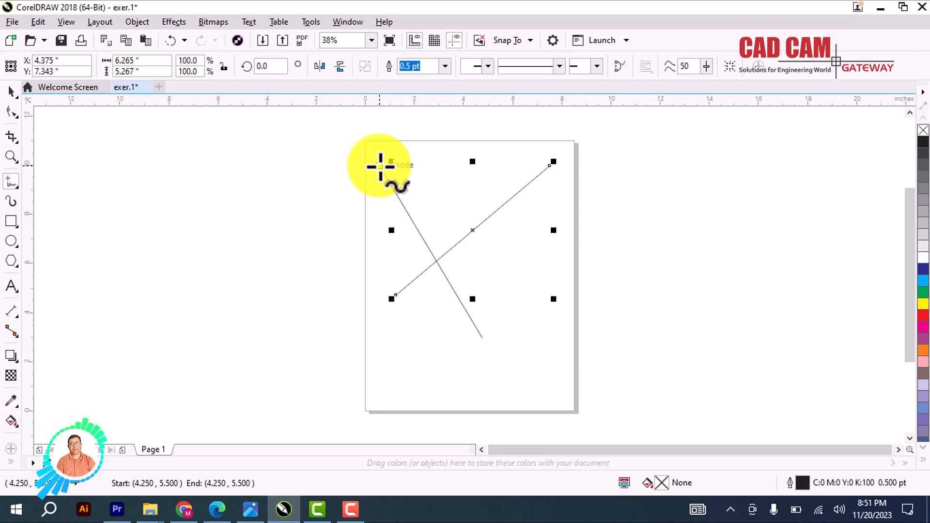
- Draw a nearly horizontal straight line about 5.8 in long near the page's lower edge and clear the selection
left_click(400, 367)
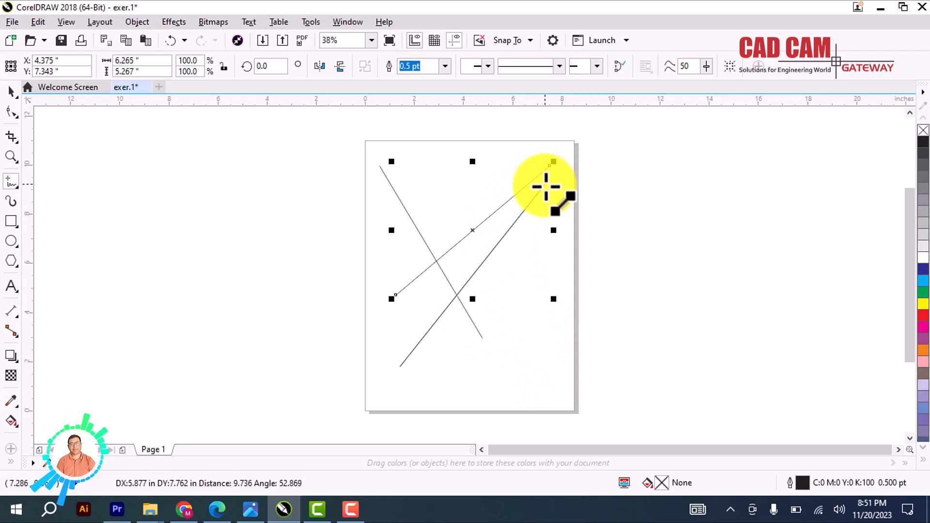
left_click(544, 370)
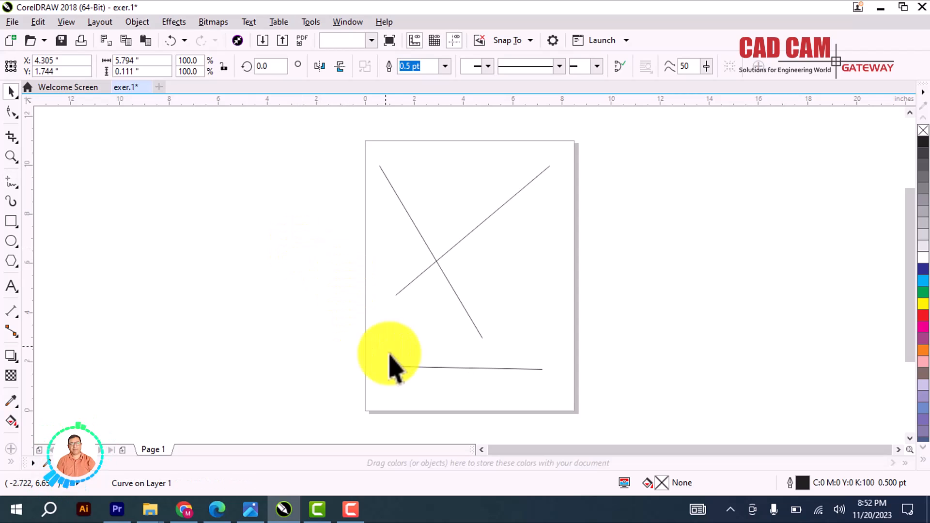
key("Escape")
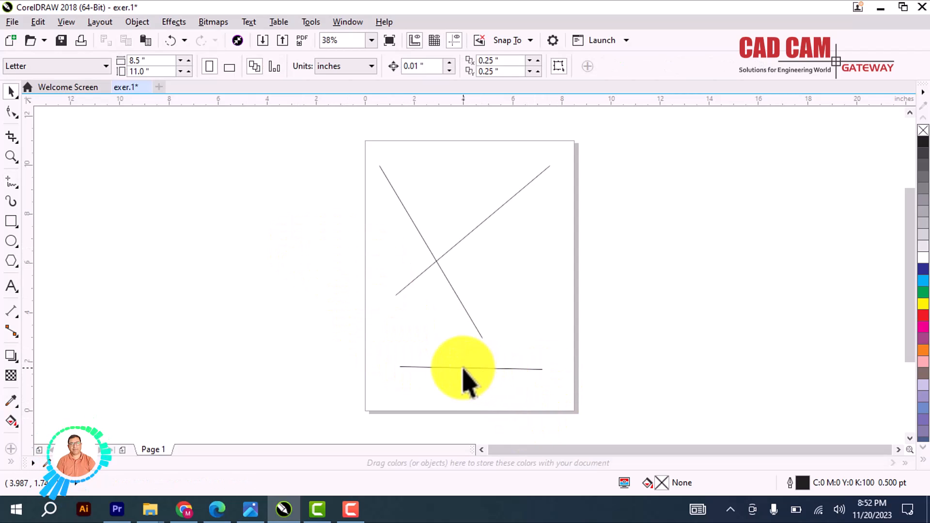
- Select the three lines one at a time with the Pick tool, ending with the line that starts near the page's upper-left corner
left_click(463, 367)
left_click(426, 388)
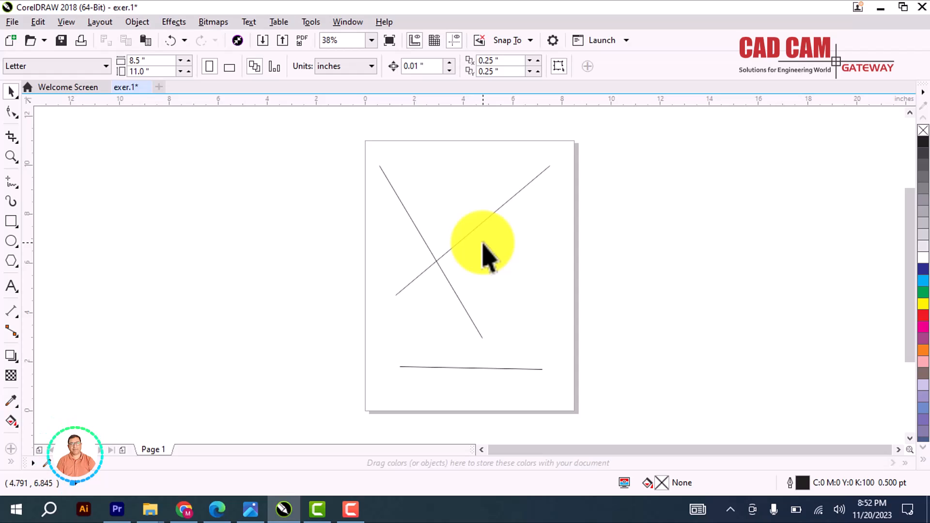
left_click(492, 213)
left_click(529, 286)
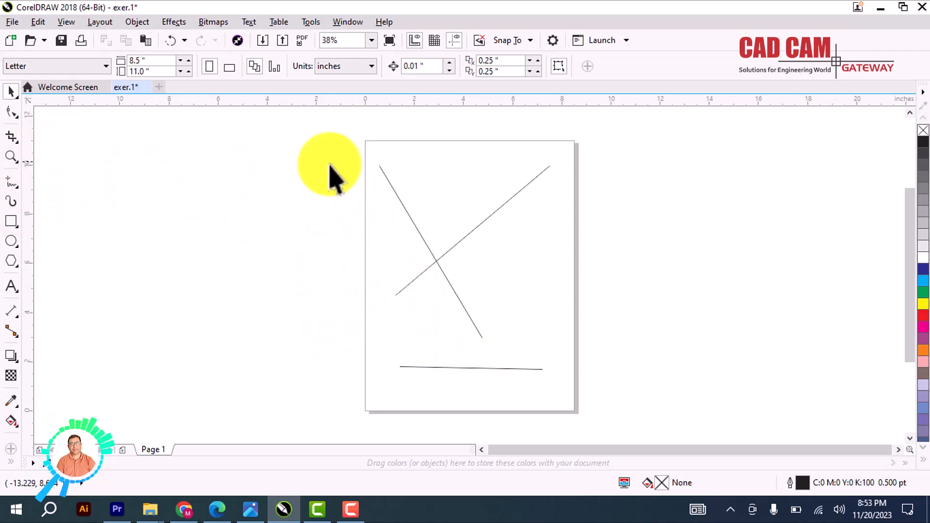
left_click(390, 182)
left_click(503, 206)
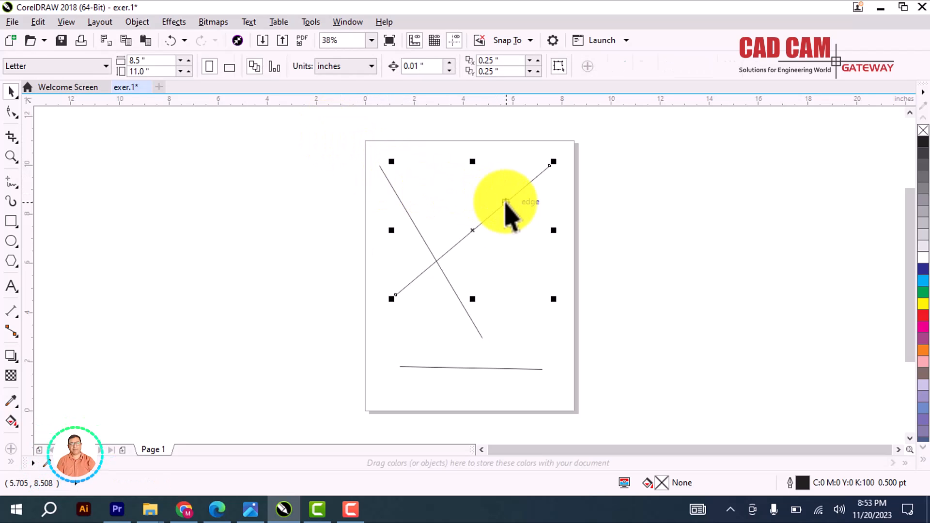
left_click(375, 183)
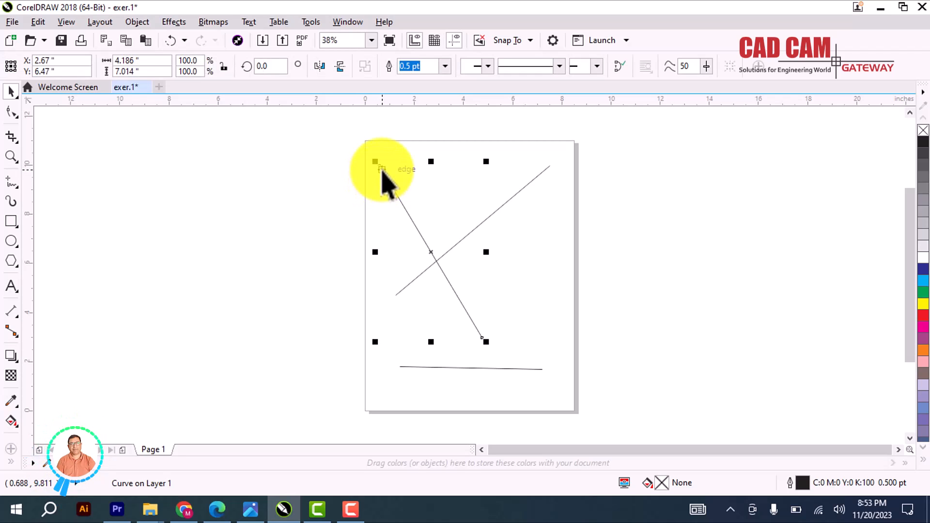
- Reselect the line starting near the page's upper-left corner and move it right so its centre sits about X 4.5, Y 6.3 in
left_click(305, 170)
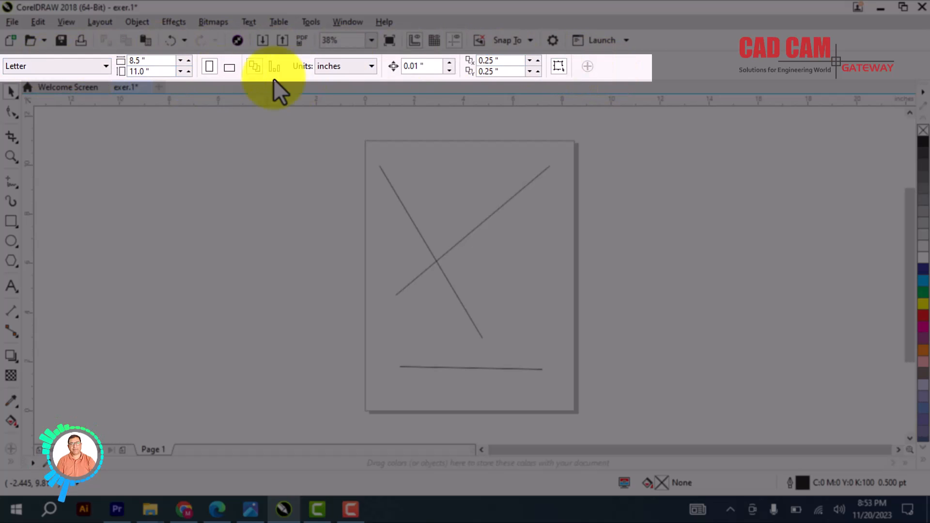
left_click(400, 199)
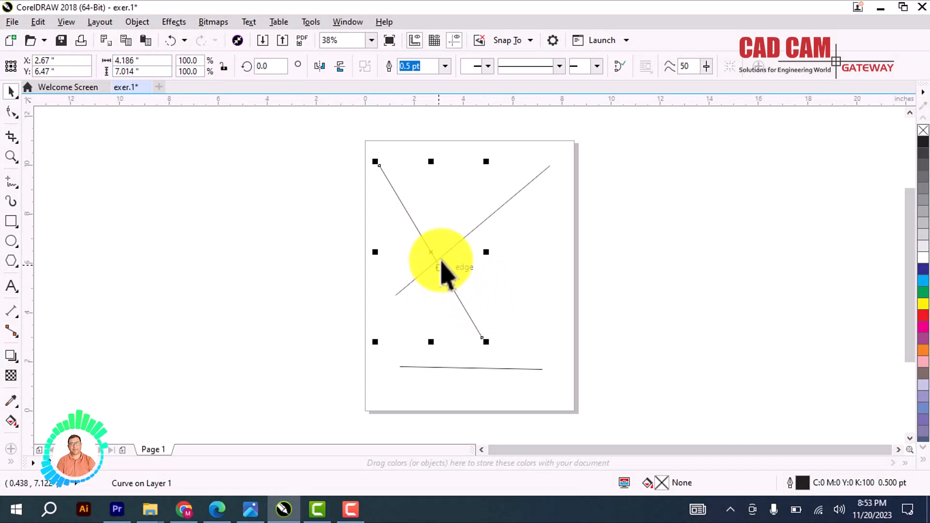
left_click_drag(431, 254, 478, 259)
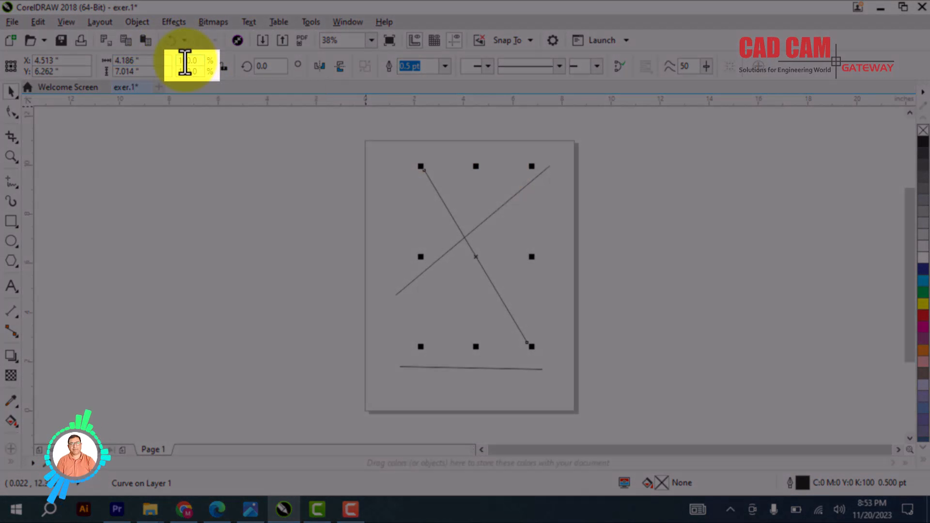
- Scale the selected line to half its width and half its height, and restore both scale factors to 100%
type("0")
key("Return")
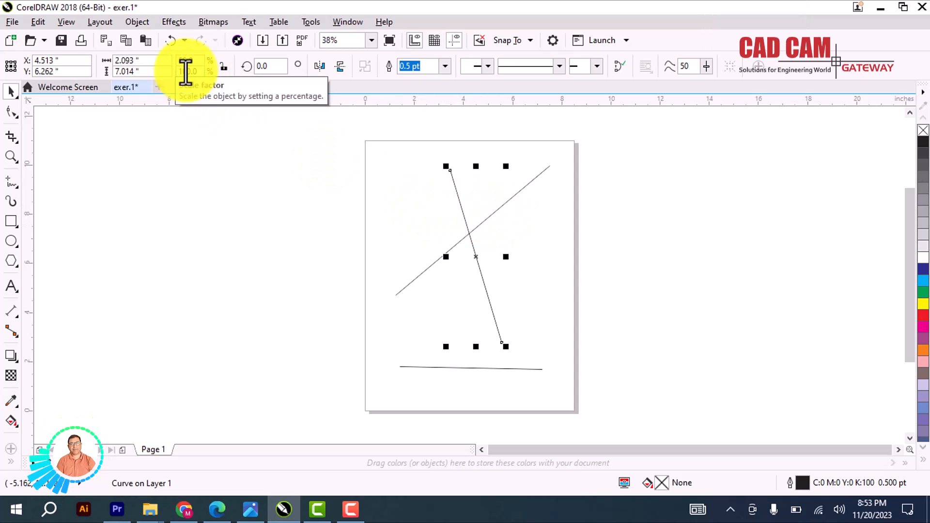
key("BackSpace")
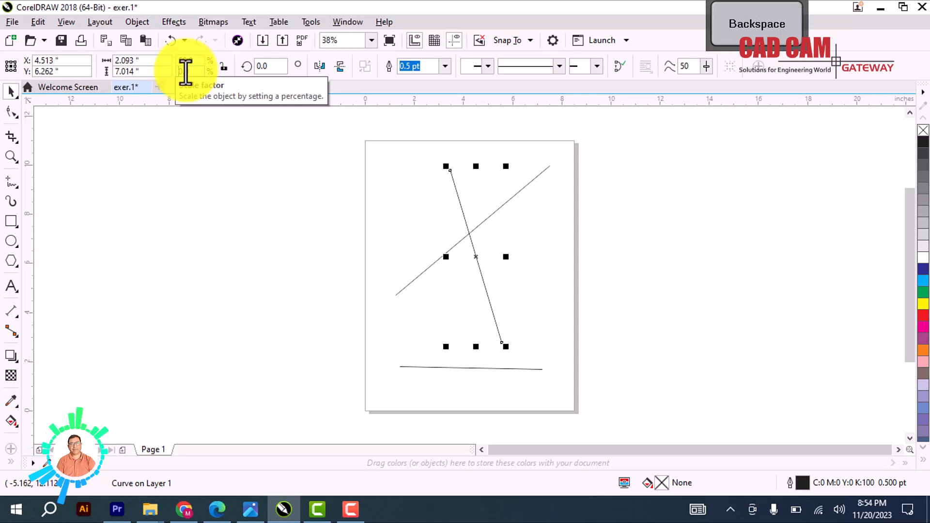
key("Return")
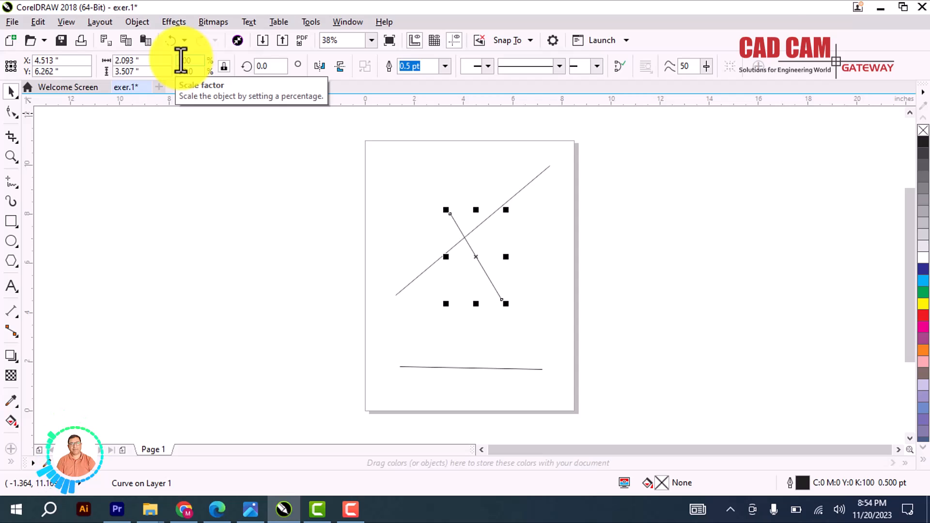
key("Tab")
key("Return")
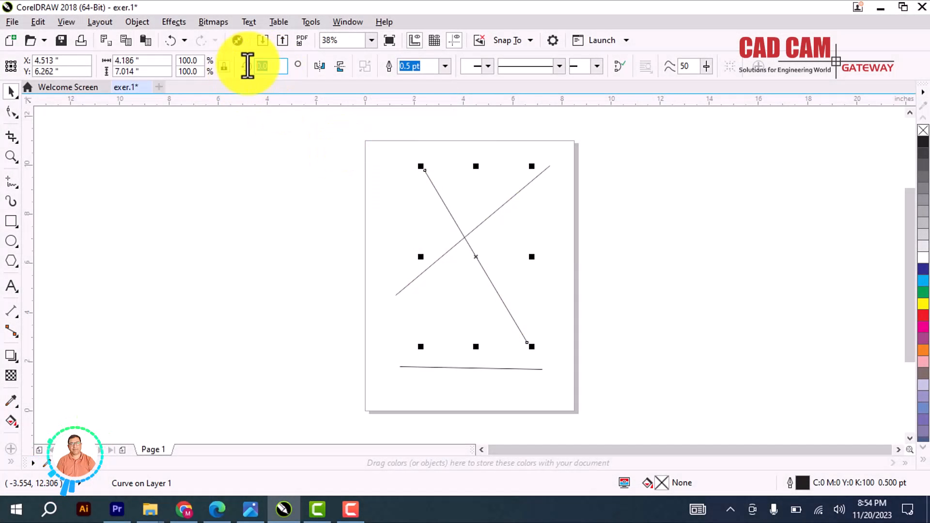
- Rotate the selected line successively by 70, -20 and 10 degrees, for a total rotation angle of 60 degrees
left_click(245, 66)
type("70")
key("Return")
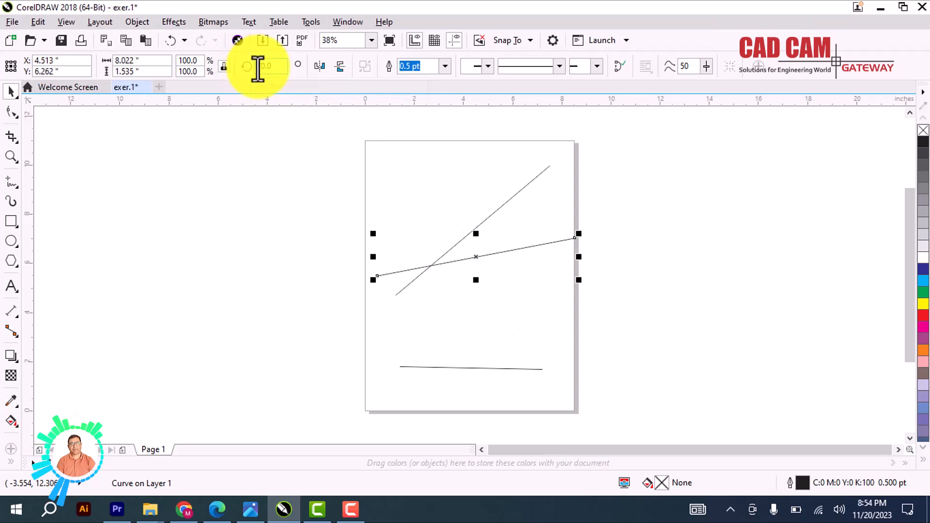
type("-20")
key("Return")
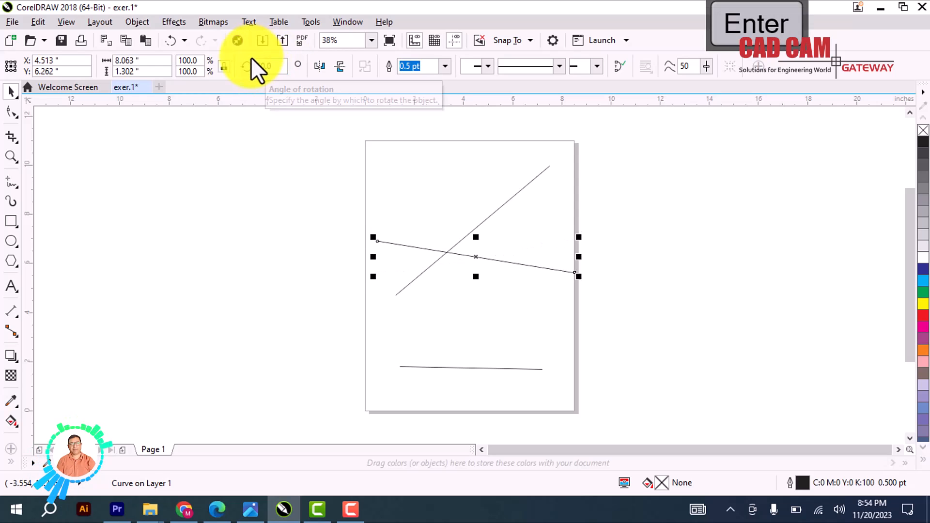
type("10")
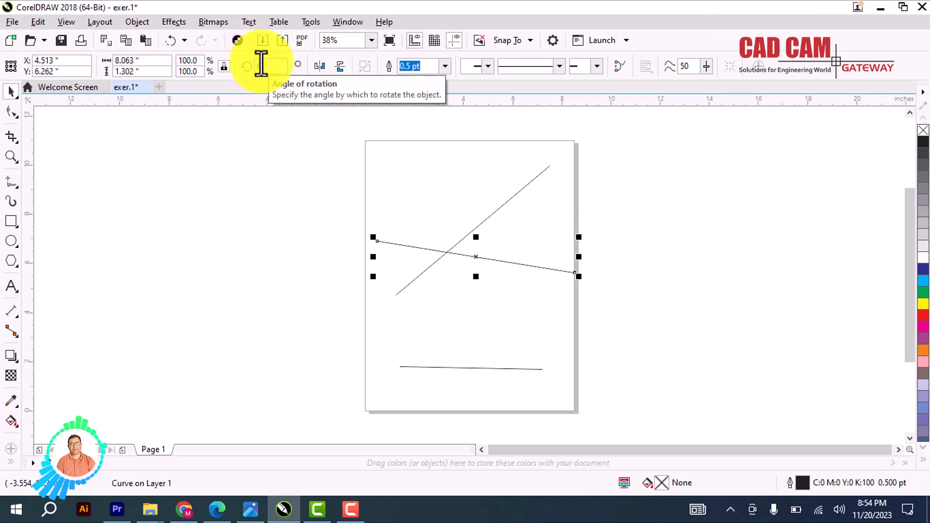
key("Return")
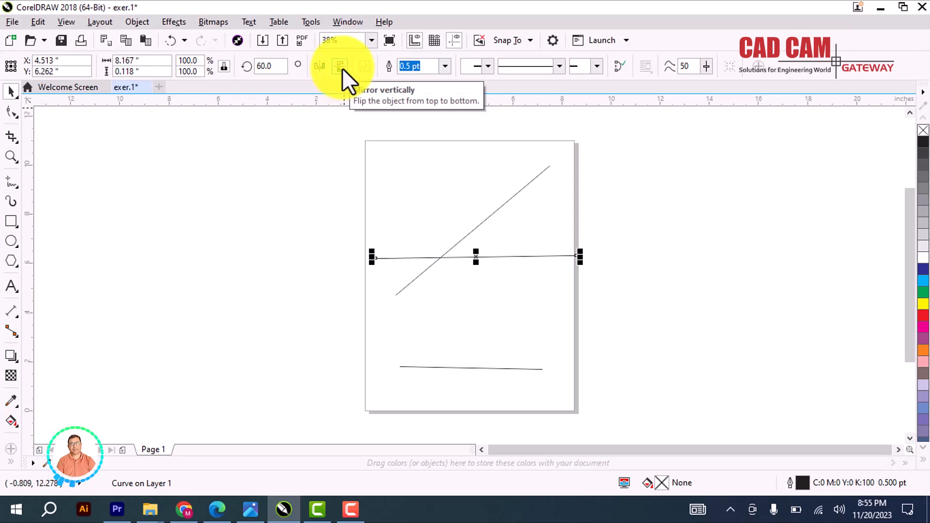
- Set the selected line's outline width to 1.0 pt and compare its thickness with the crossing line
left_click(444, 67)
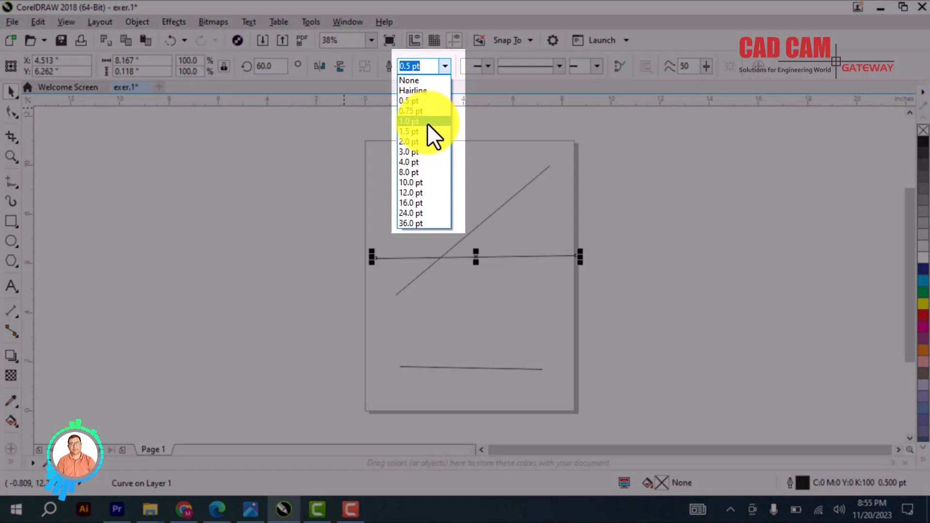
left_click(428, 122)
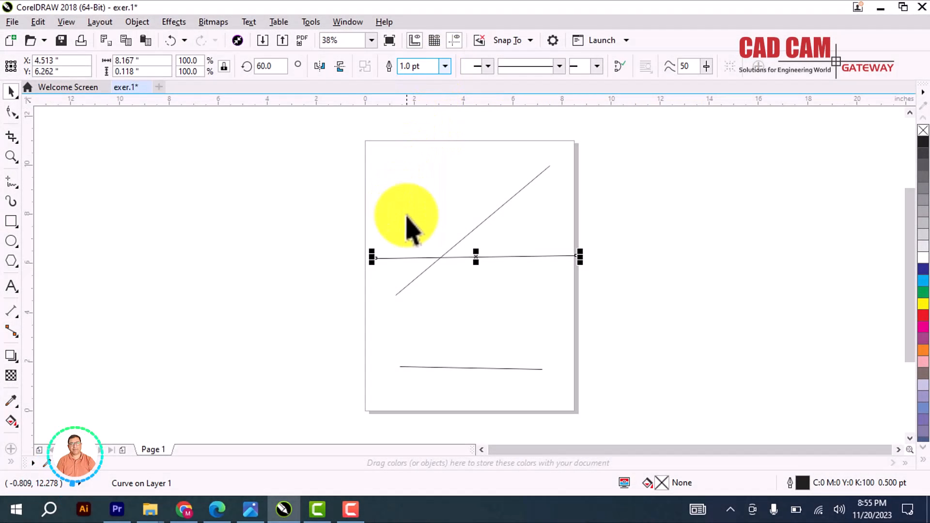
scroll(544, 266, "up", 10)
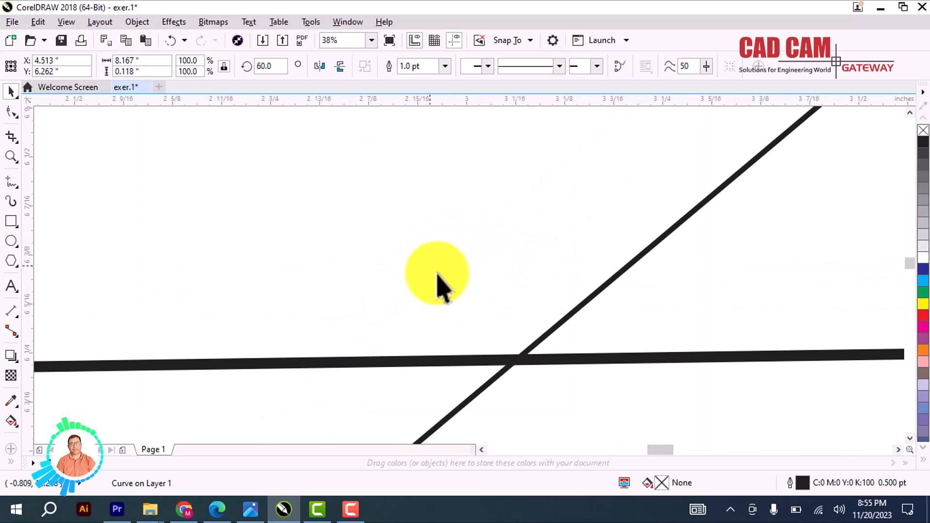
scroll(494, 329, "up", 4)
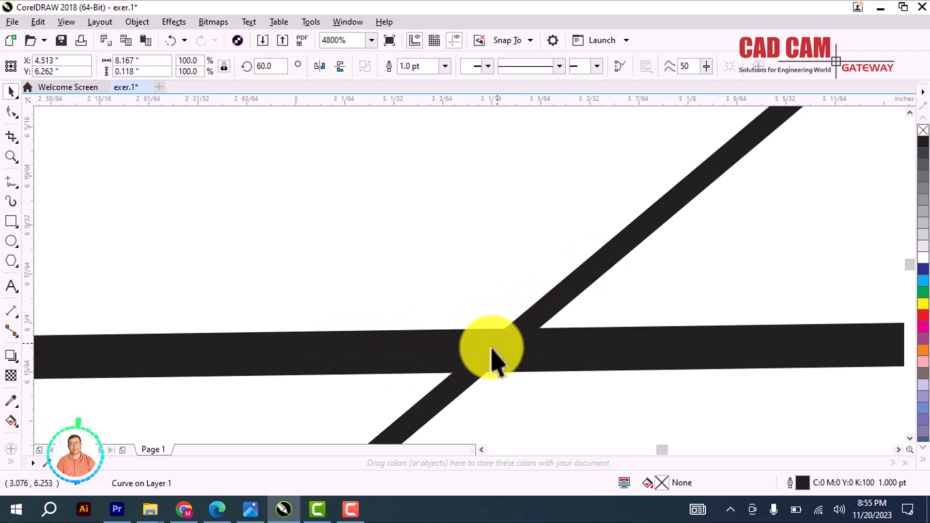
- Set the selected line's outline width to 4.0 pt
left_click(443, 66)
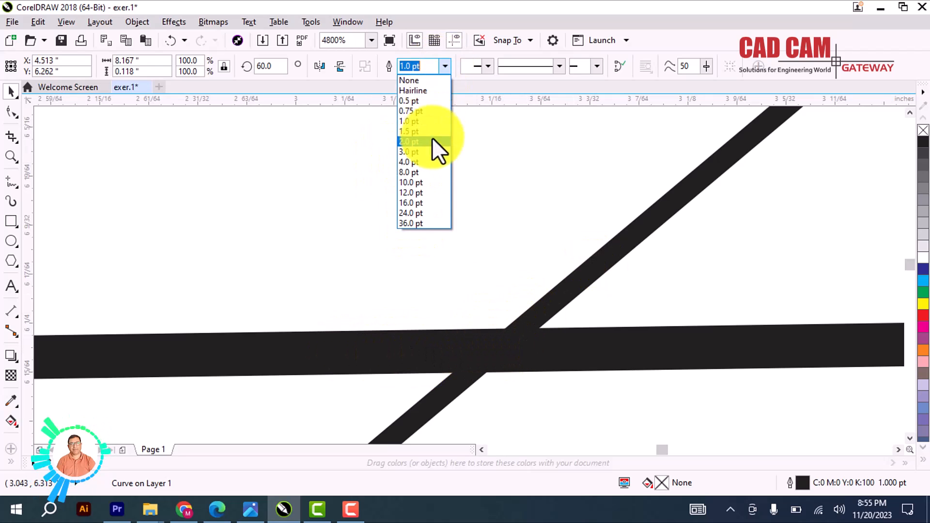
left_click(415, 163)
scroll(430, 176, "down", 4)
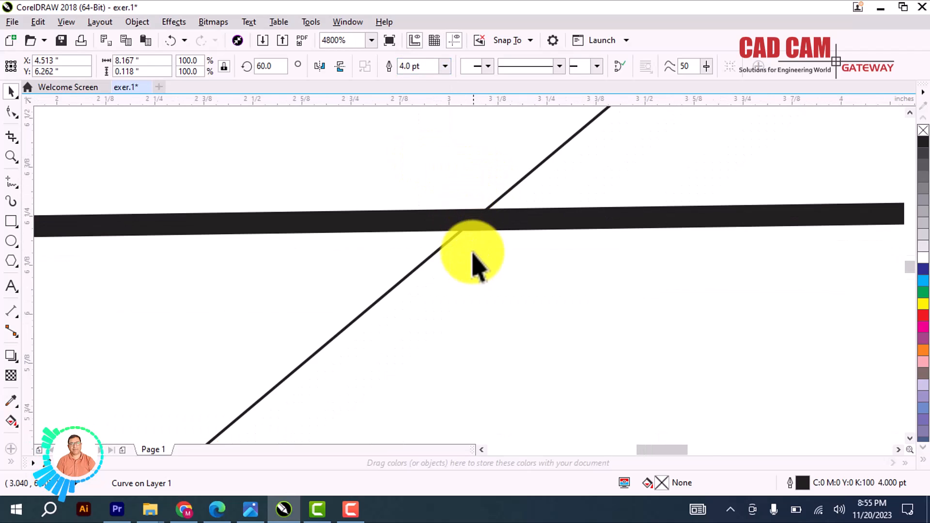
scroll(474, 253, "down", 10)
scroll(493, 251, "down", 5)
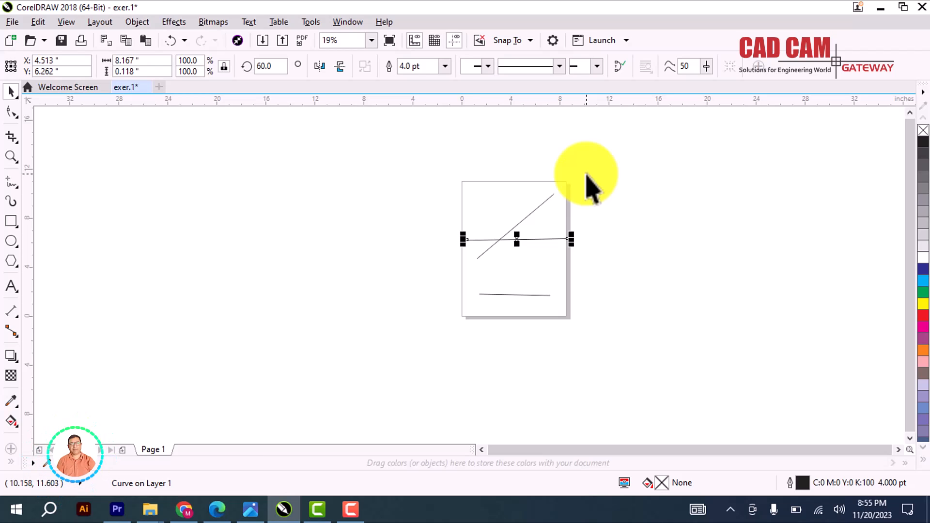
- Examine the thickened line against the thinner diagonal line and its own ends at different magnifications
scroll(511, 237, "down", 2)
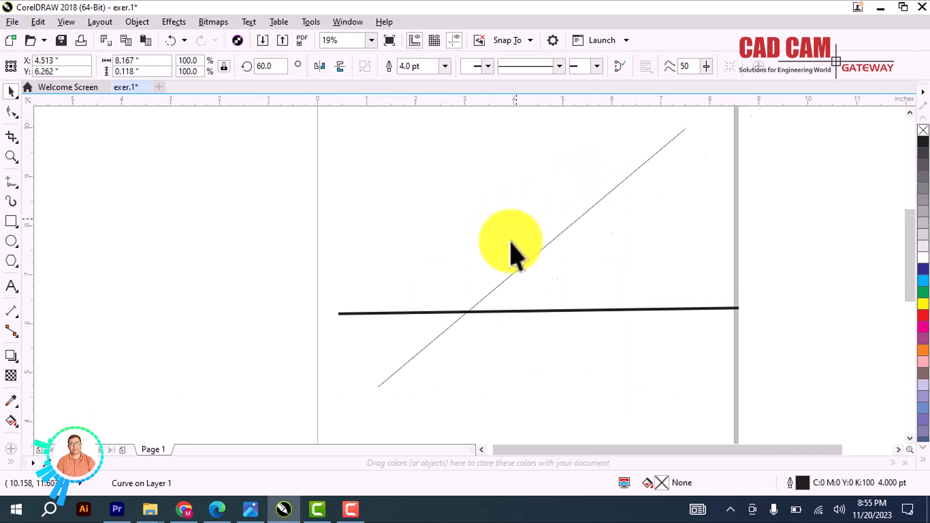
scroll(514, 252, "up", 7)
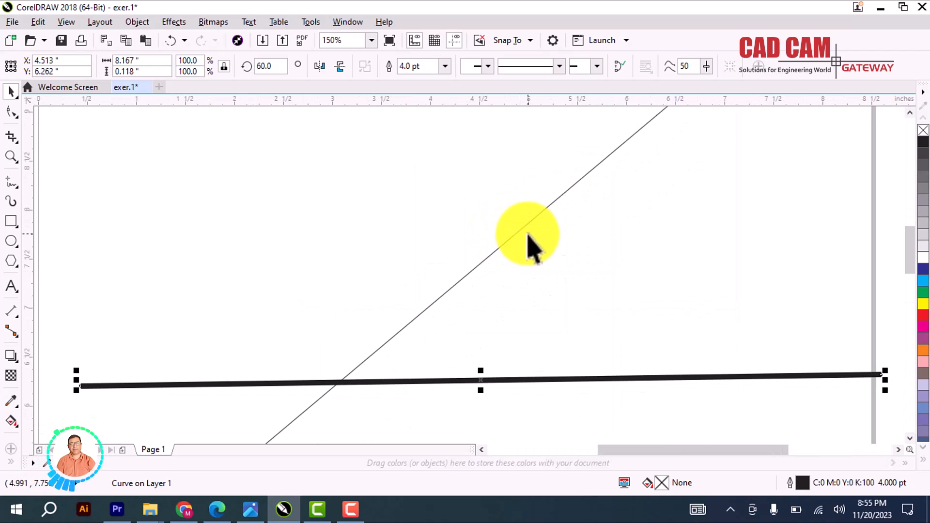
scroll(514, 245, "down", 6)
scroll(448, 264, "up", 10)
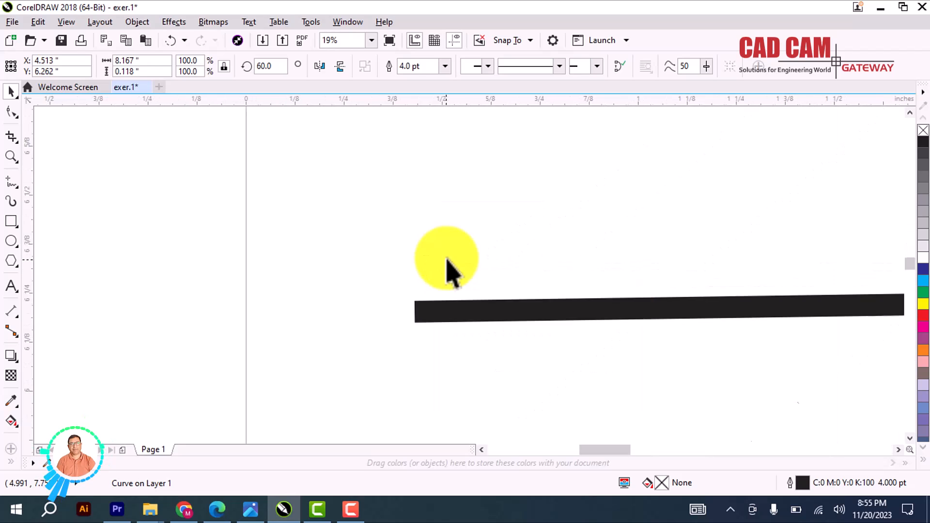
scroll(447, 264, "down", 8)
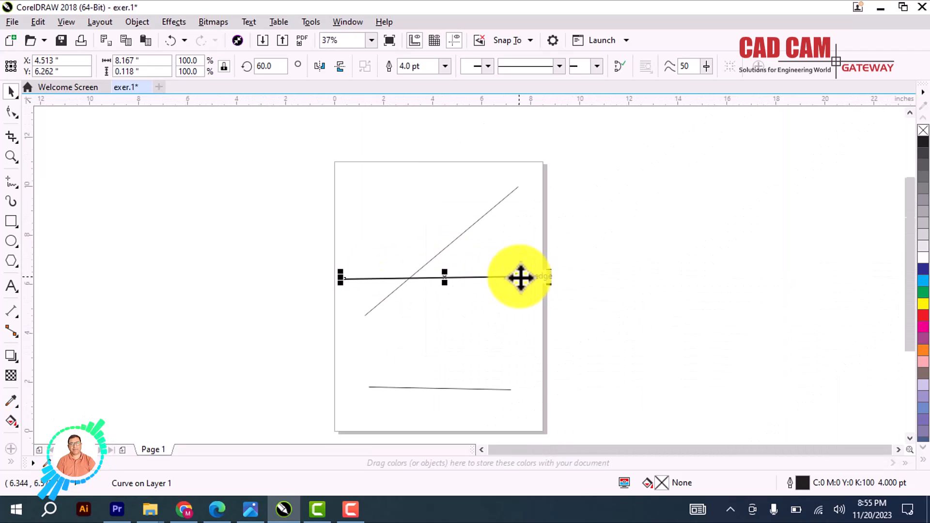
scroll(520, 277, "up", 8)
scroll(743, 264, "down", 4)
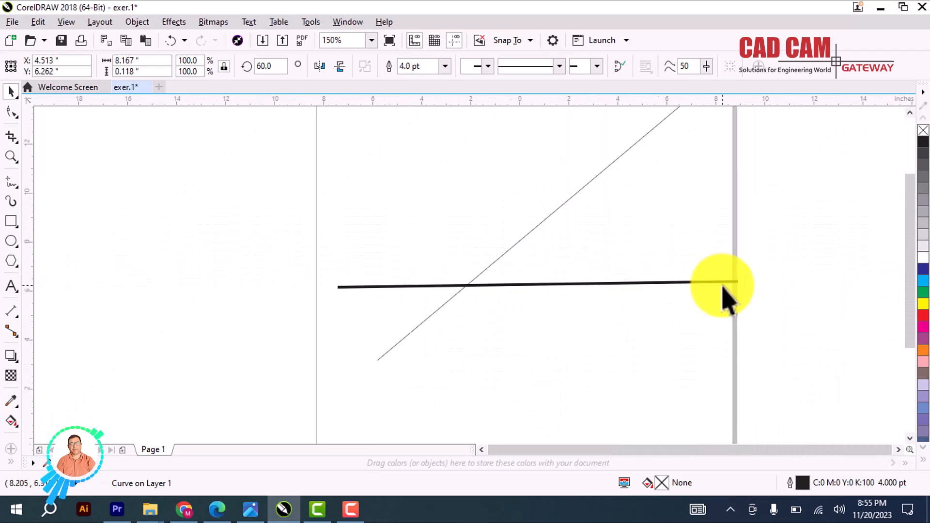
scroll(724, 296, "down", 4)
scroll(681, 280, "up", 4)
scroll(701, 282, "down", 7)
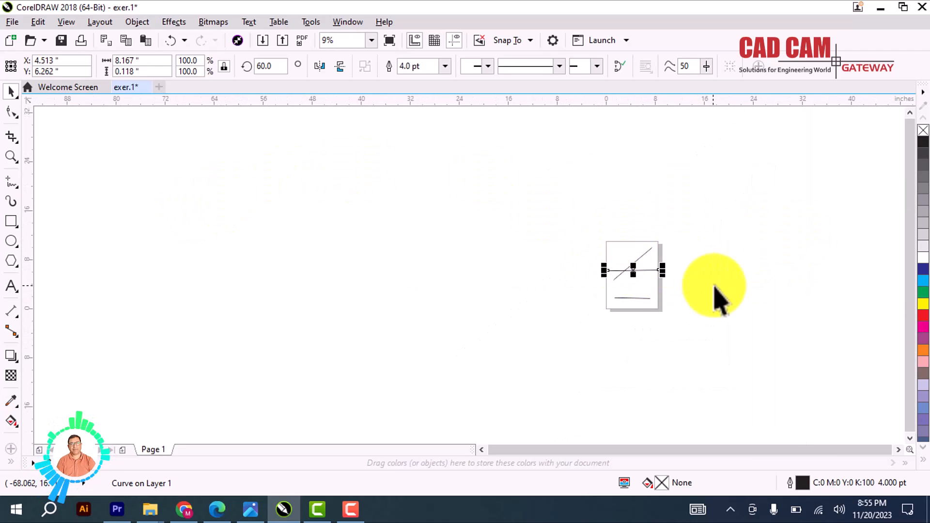
scroll(653, 276, "up", 2)
scroll(646, 279, "down", 2)
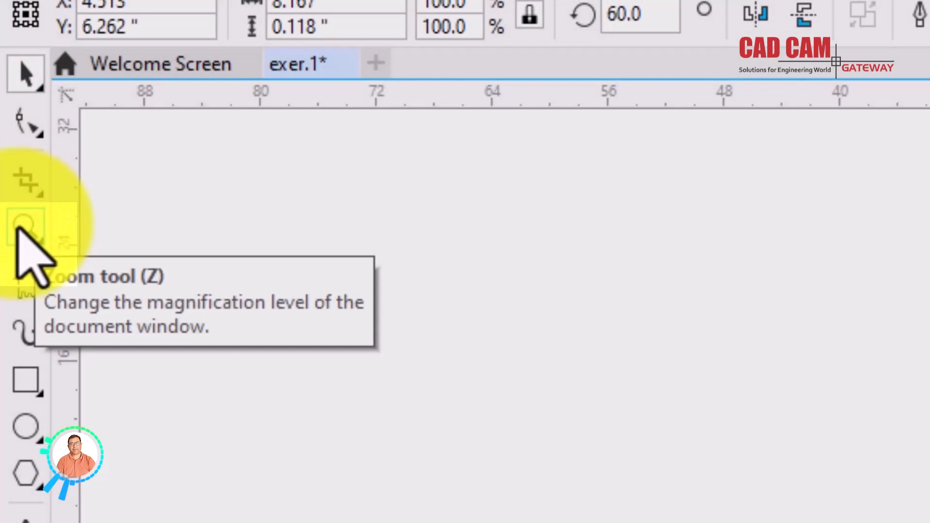
- Frame the thick line with the Zoom tool, and magnify the view one level and reduce it again
left_click(21, 228)
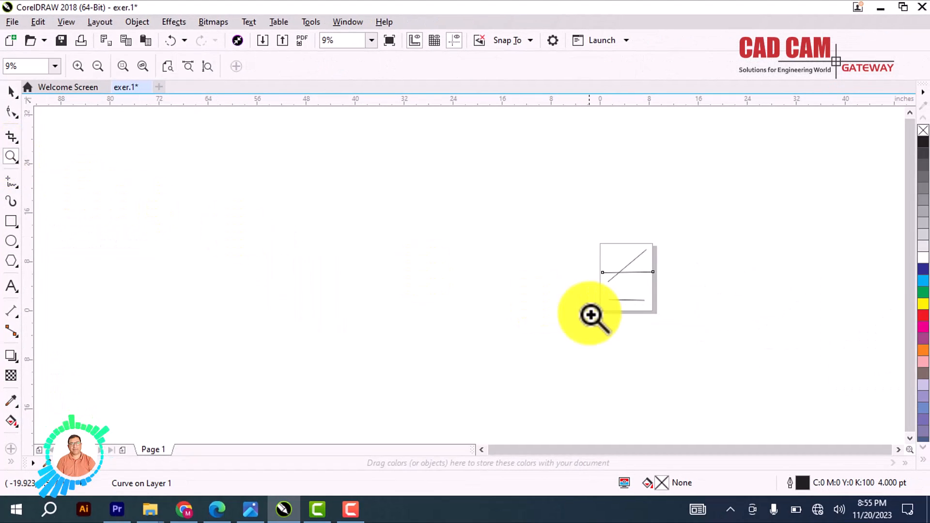
left_click_drag(592, 263, 665, 280)
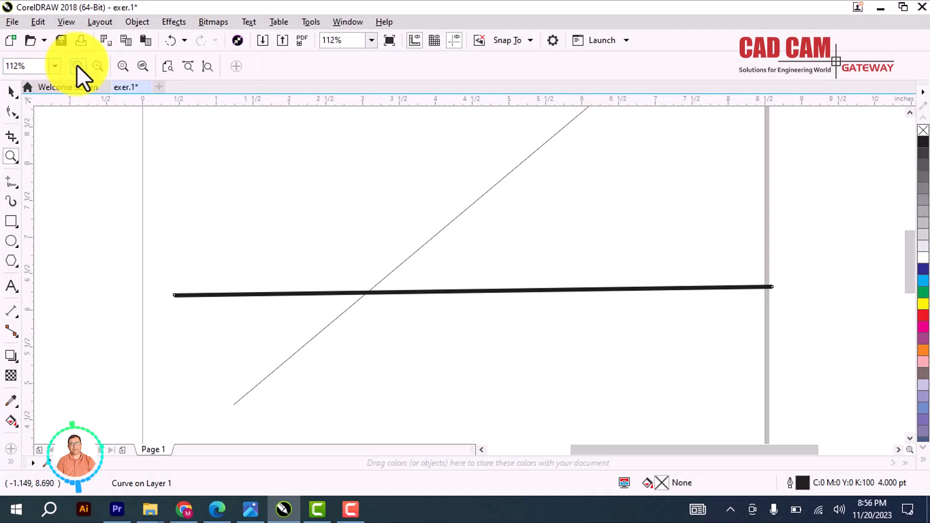
left_click(77, 66)
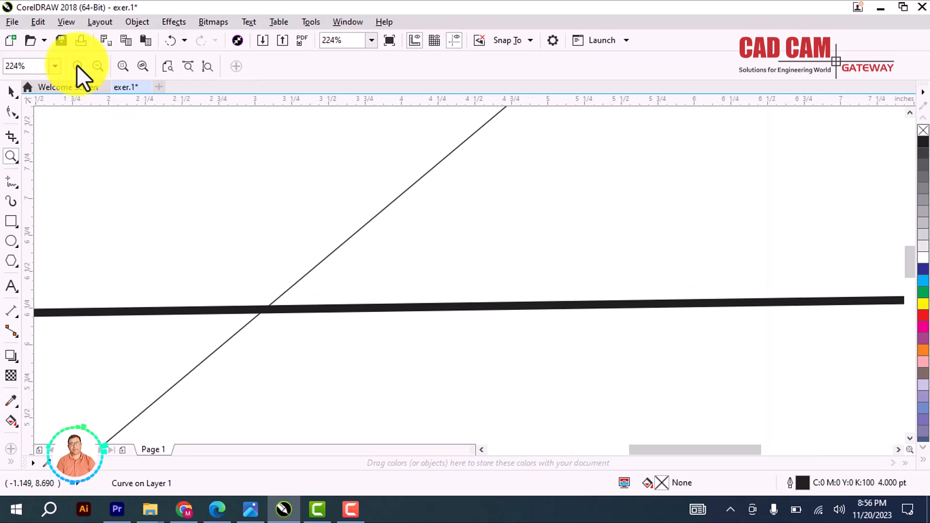
left_click(94, 67)
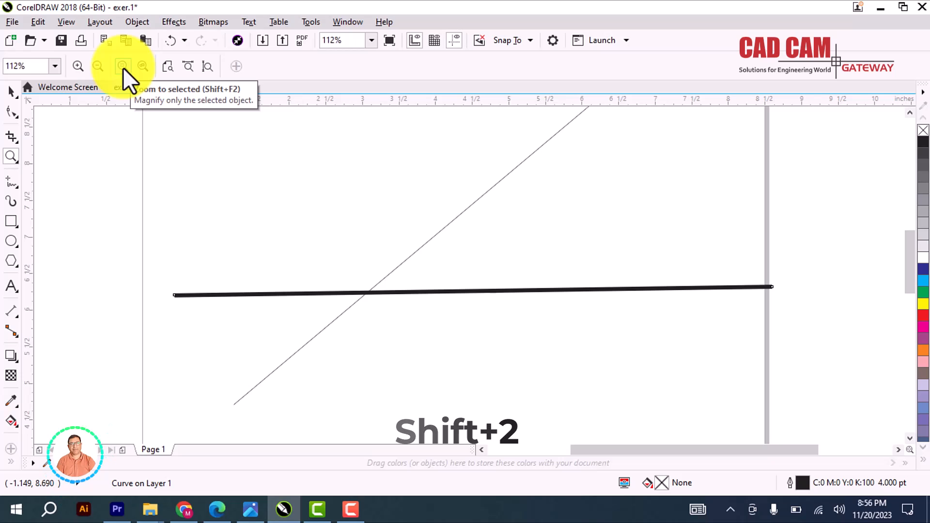
- Change the magnification and fit the view to the selected thick line
scroll(391, 223, "down", 5)
scroll(392, 223, "up", 5)
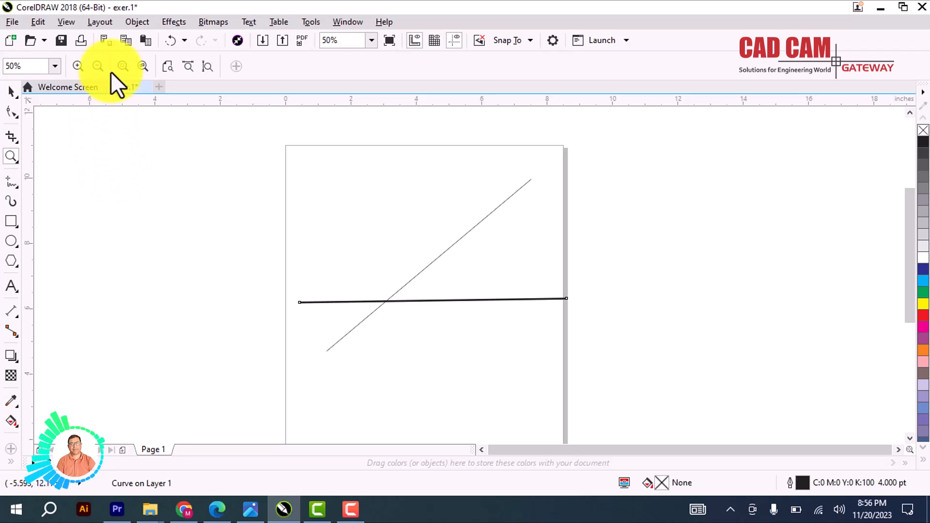
left_click(124, 68)
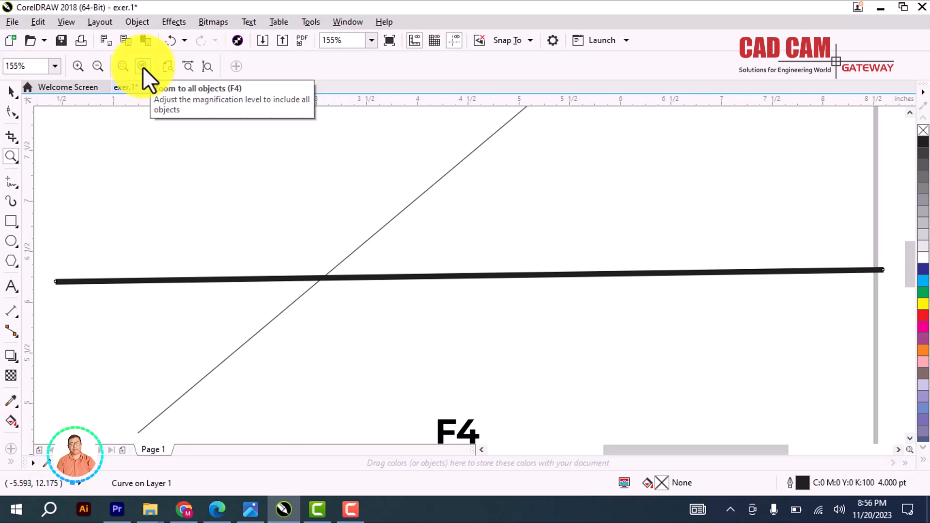
- Fit the view to all objects and zoom out to 16% to show the whole page
left_click(142, 66)
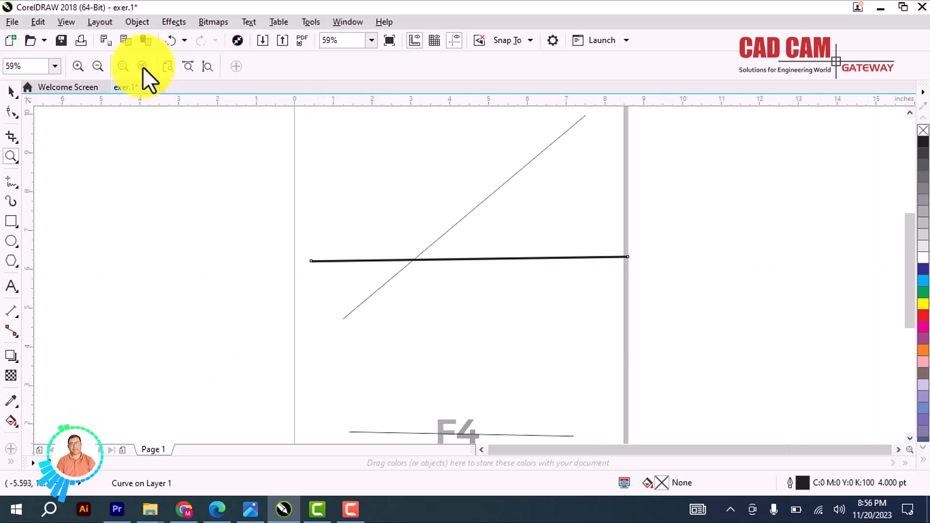
right_click(424, 302)
right_click(424, 301)
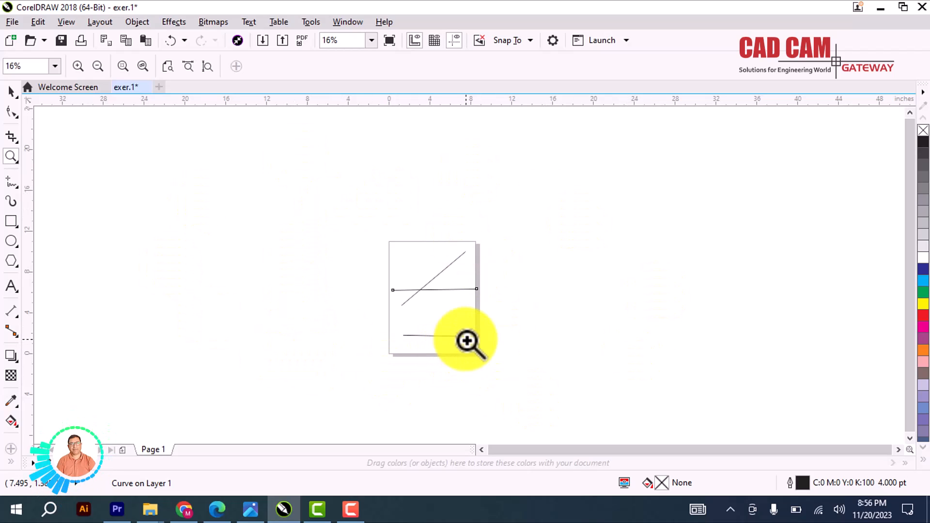
- Draw a straight Freehand line in the empty area left of the page, spanning about 4.8 by 6.0 in and sloping down to the right
left_click(13, 220)
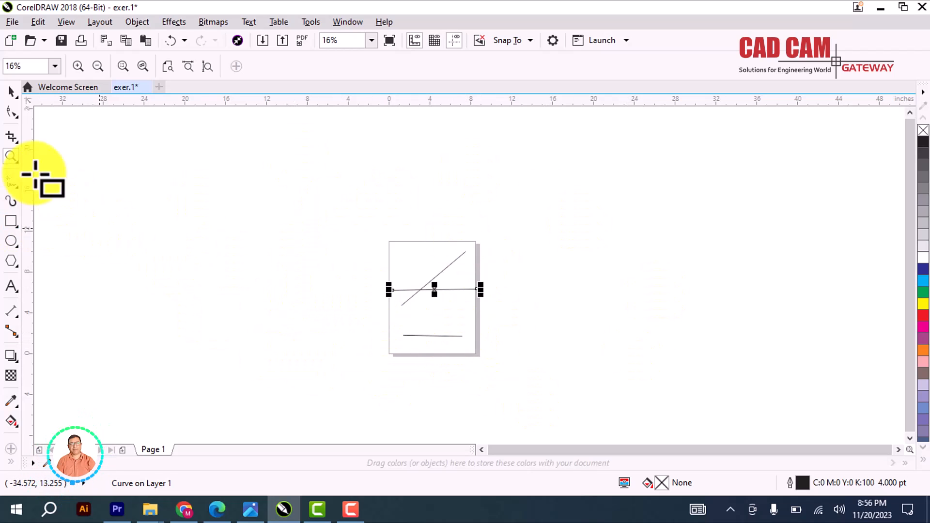
left_click(10, 183)
left_click(79, 223)
left_click(135, 292)
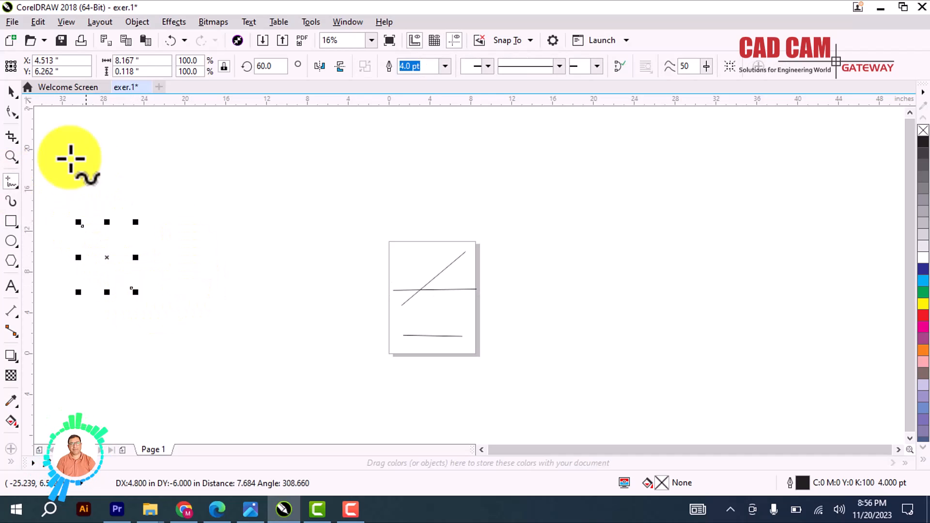
- Deselect the new line, zoom in on the page with the Zoom tool, and fit the view to all objects
left_click(11, 93)
left_click(186, 181)
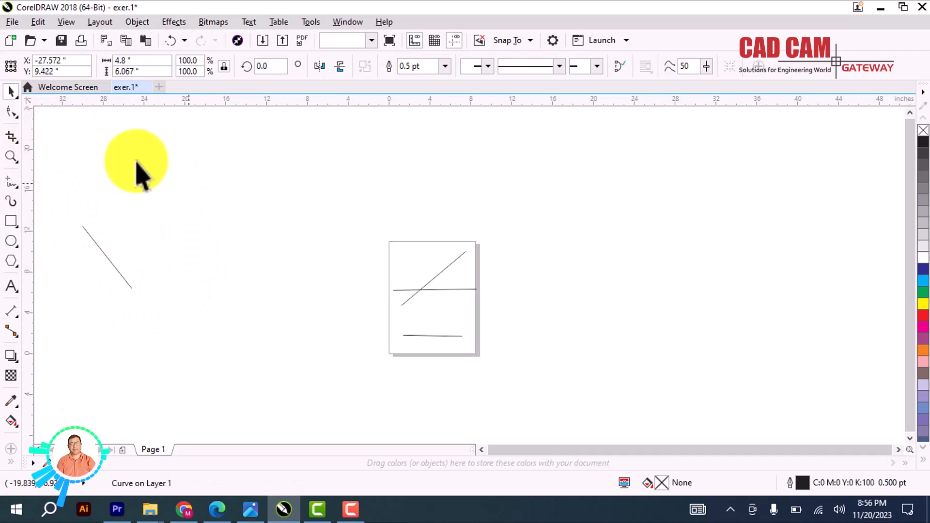
left_click(10, 155)
left_click_drag(383, 240, 487, 371)
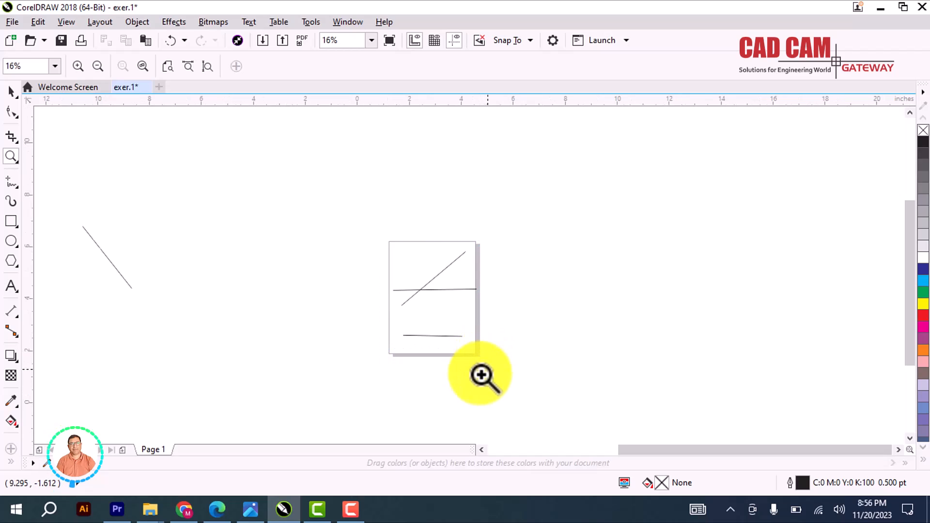
left_click(139, 68)
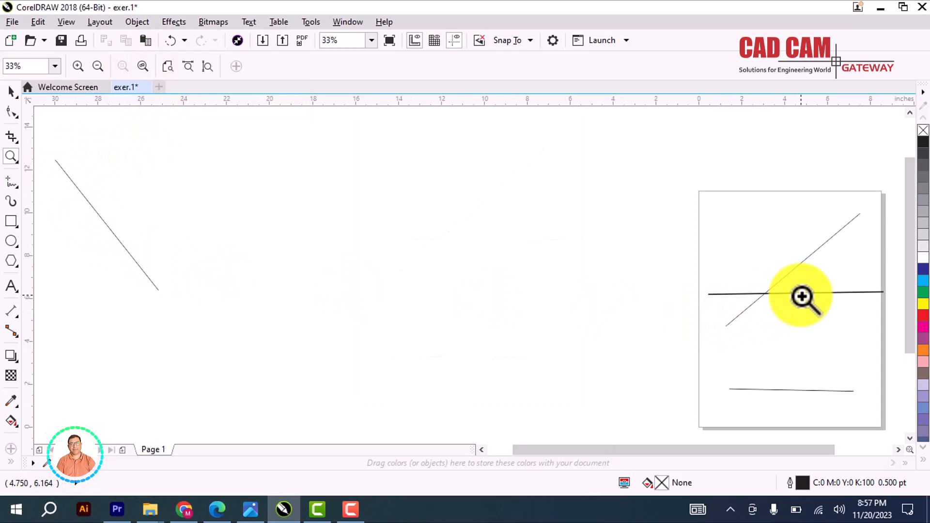
- Delete the sloping line beside the page and fit the view to the remaining lines
left_click(11, 91)
left_click(86, 198)
key("Delete")
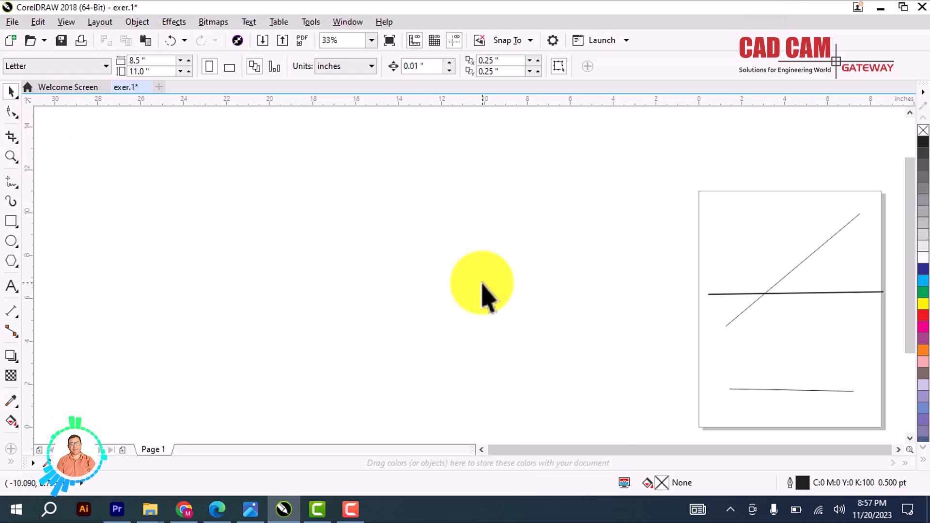
key("F4")
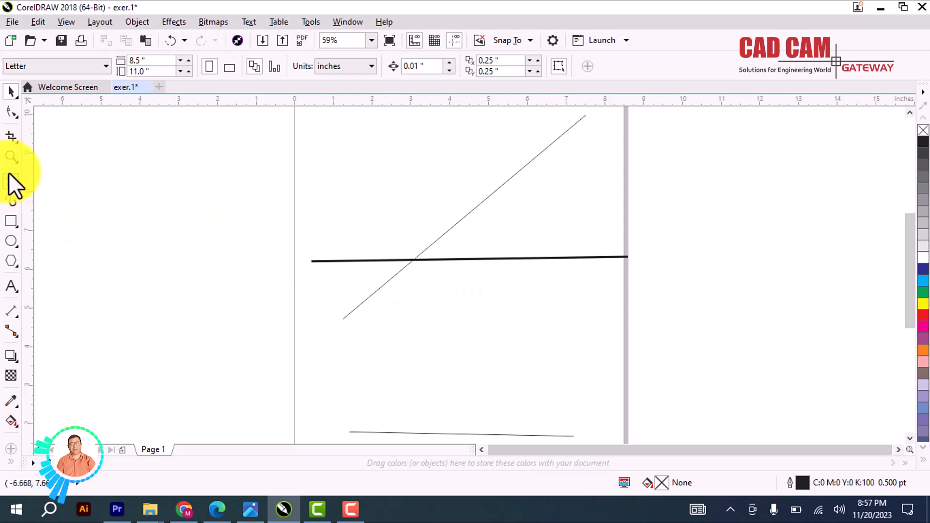
- Delete all three lines on the page with one marquee selection, and undo the deletion
key("F3")
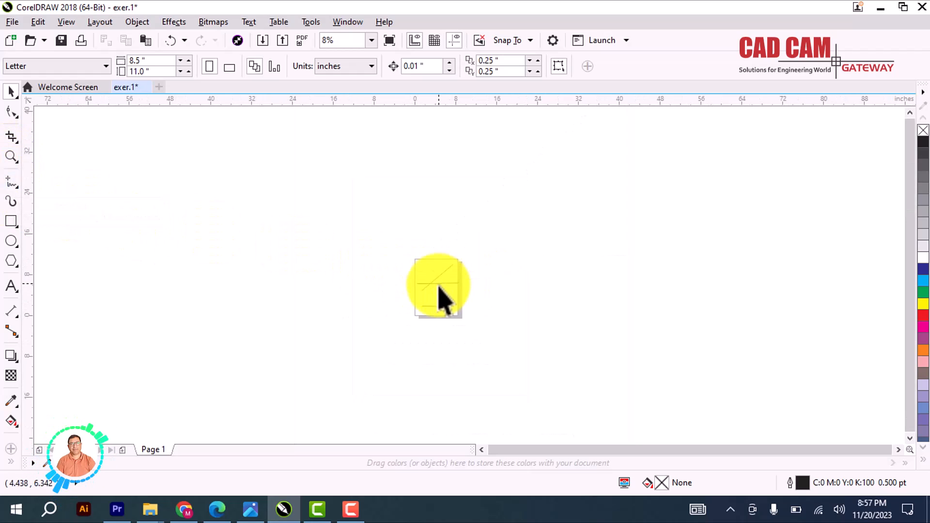
scroll(439, 291, "up", 1)
scroll(439, 297, "down", 1)
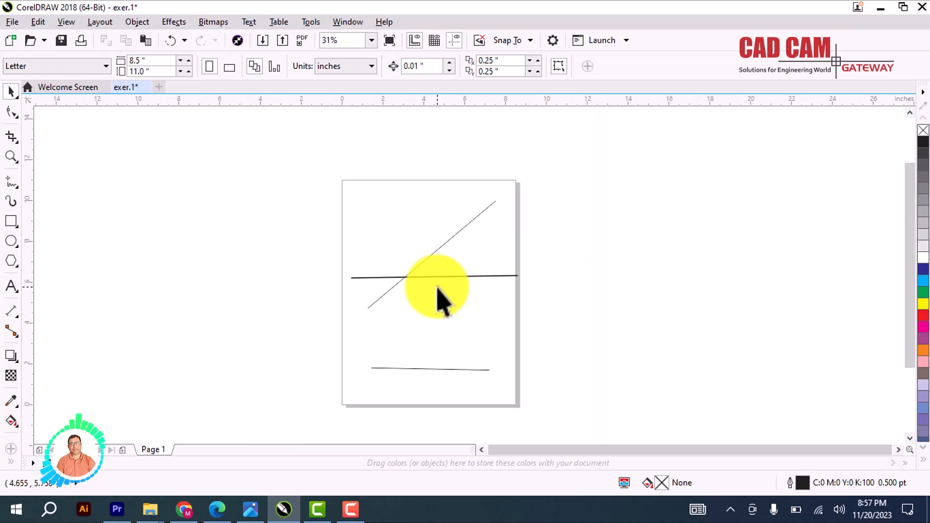
left_click(431, 255)
left_click_drag(336, 143, 561, 412)
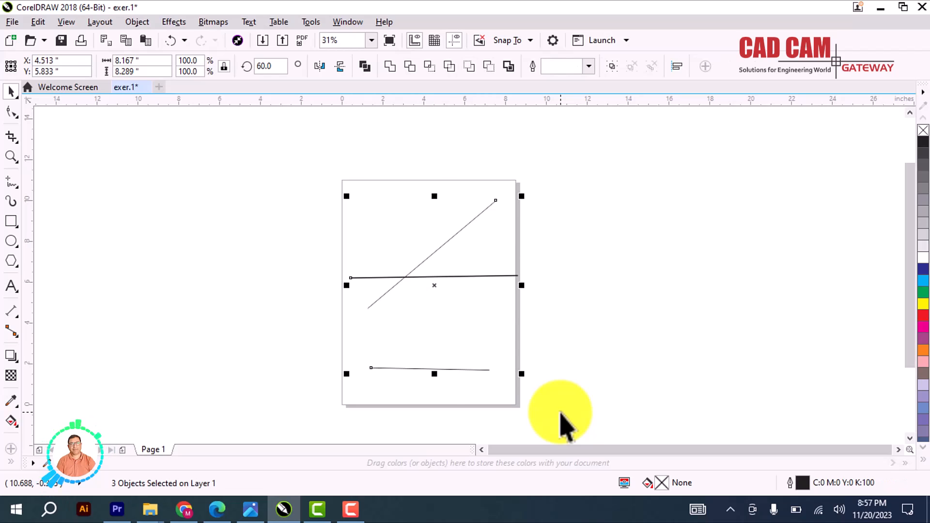
key("Delete")
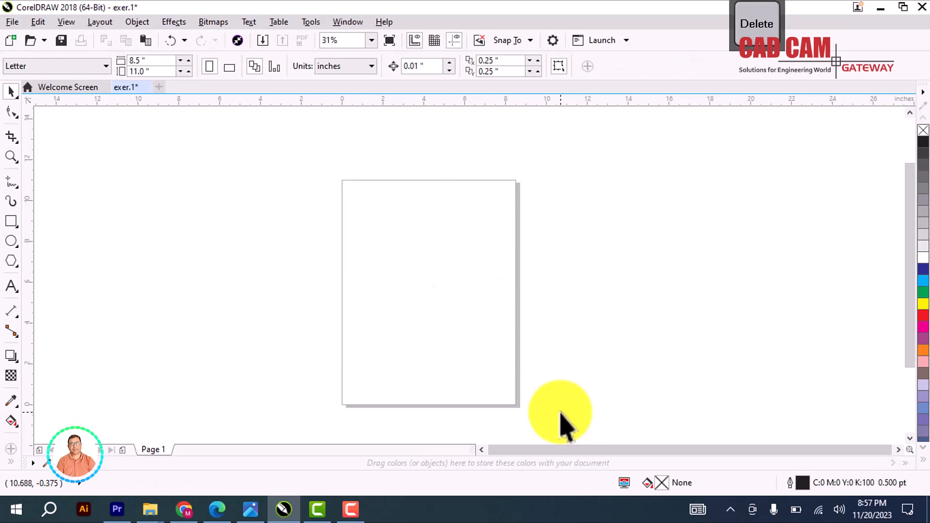
key("ctrl+z")
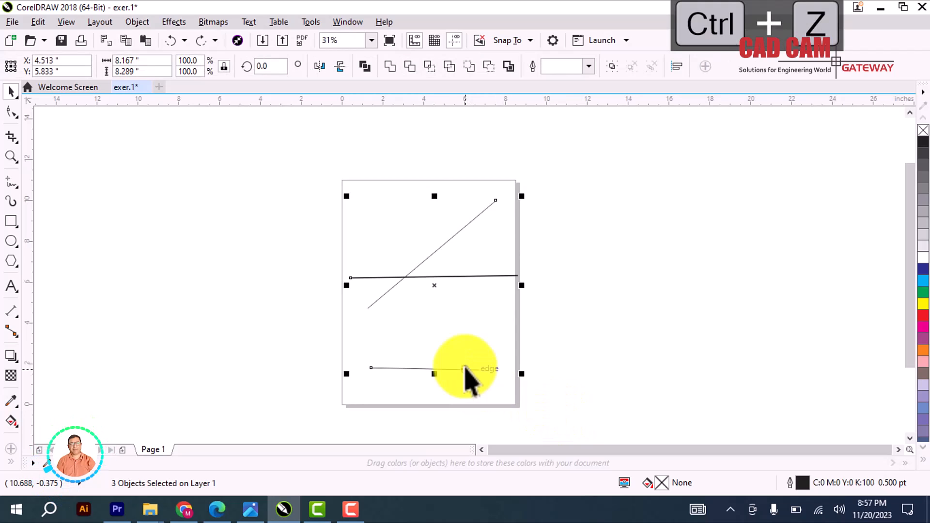
- Marquee-select the diagonal line and the thick horizontal line together and delete them
left_click_drag(347, 203, 442, 310)
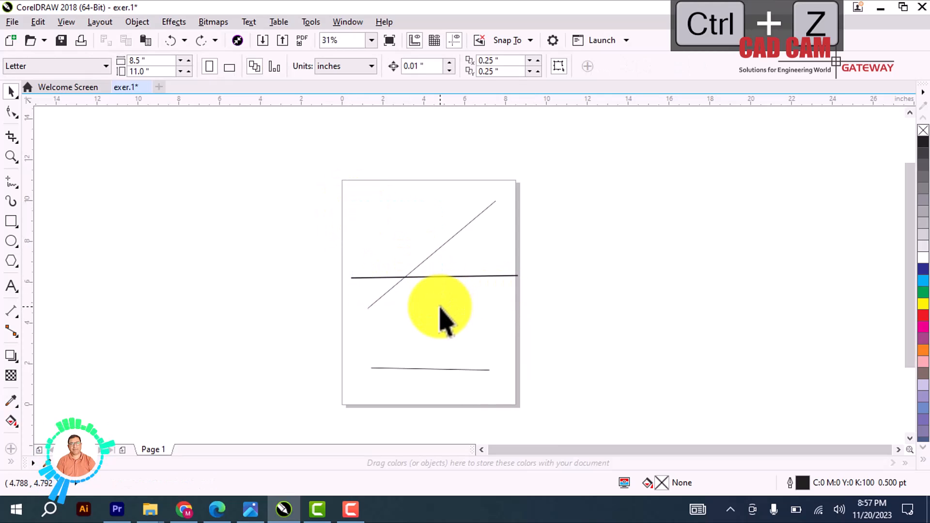
left_click_drag(315, 154, 558, 334)
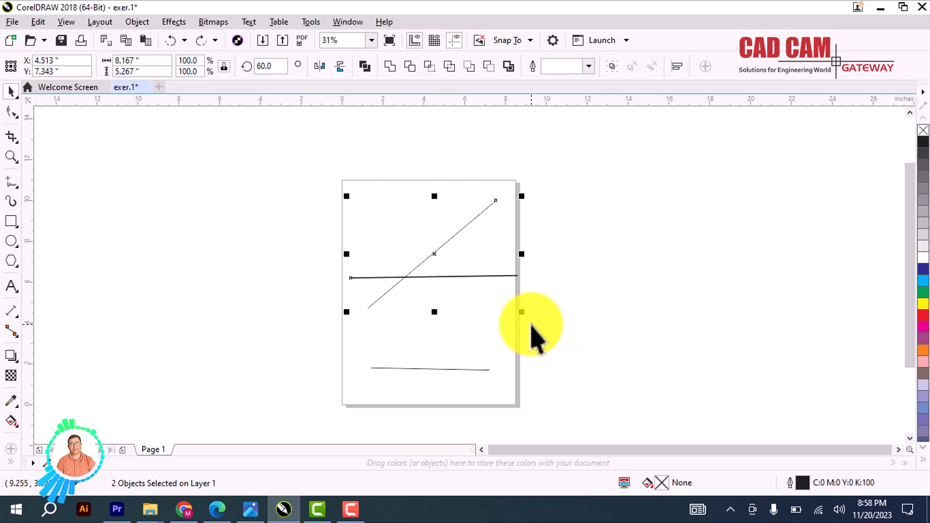
key("Delete")
- Practise selecting and deselecting the remaining line near the page's lower edge, and delete it
left_click_drag(473, 328, 488, 393)
left_click_drag(339, 349, 511, 385)
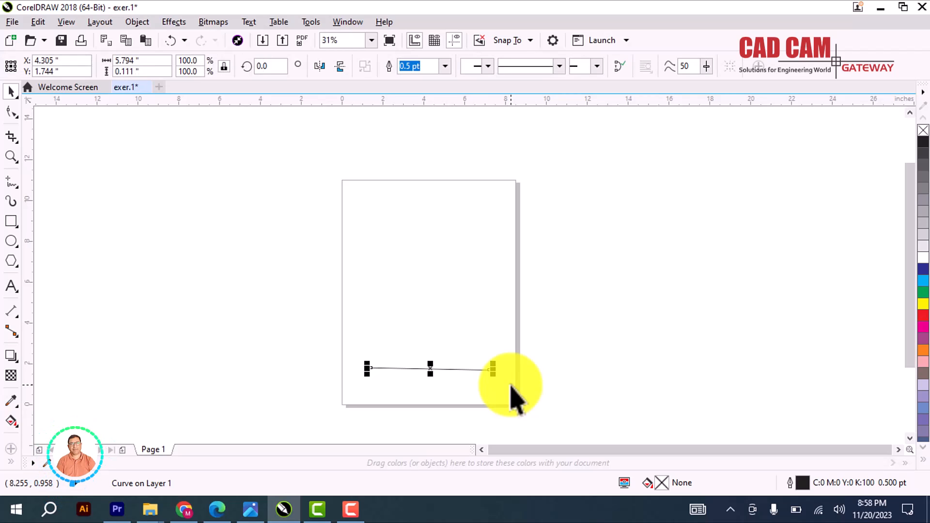
left_click(453, 332)
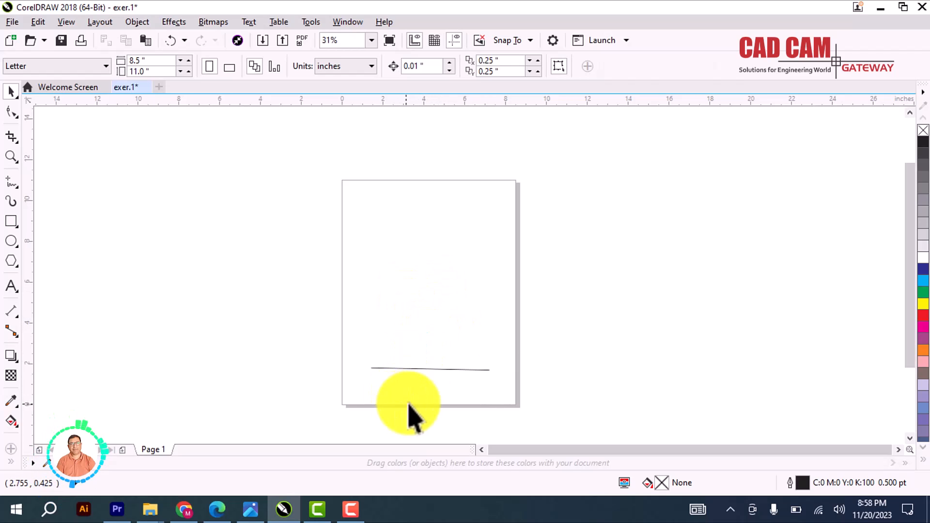
left_click(436, 369)
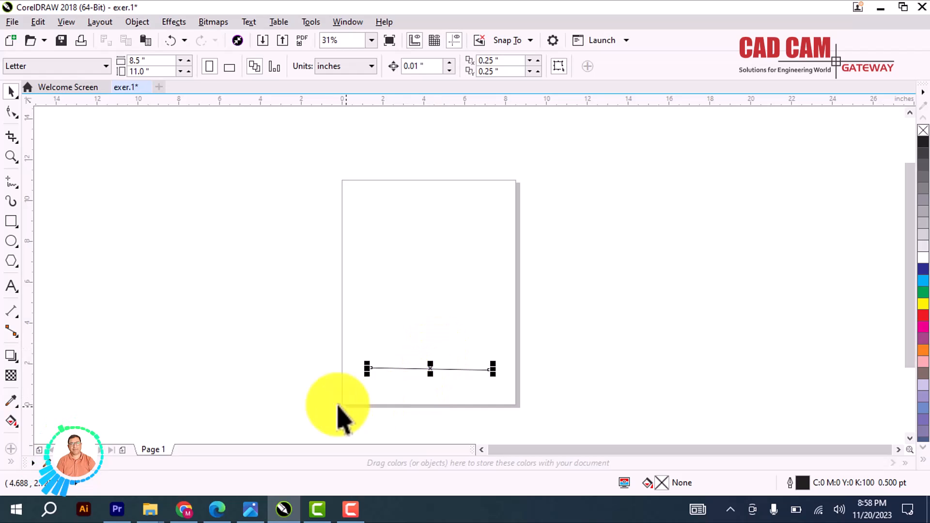
left_click(484, 416)
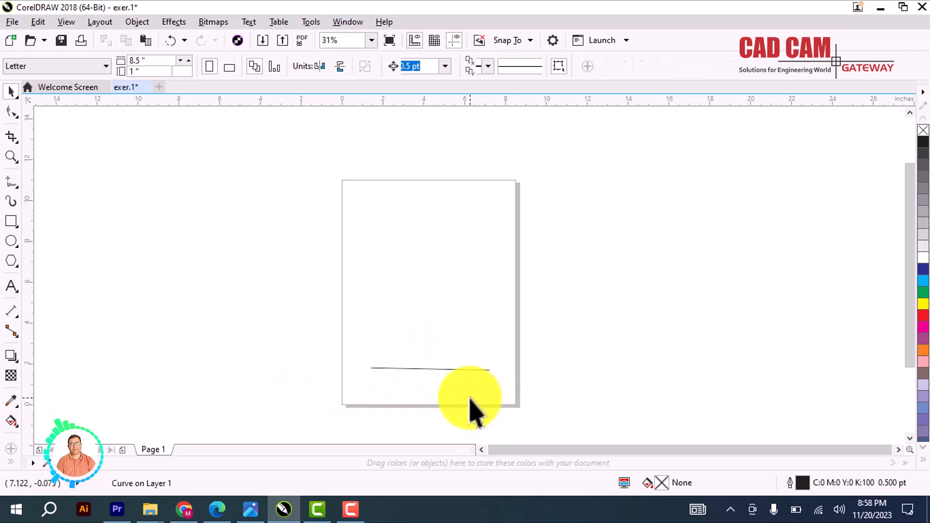
left_click(417, 369)
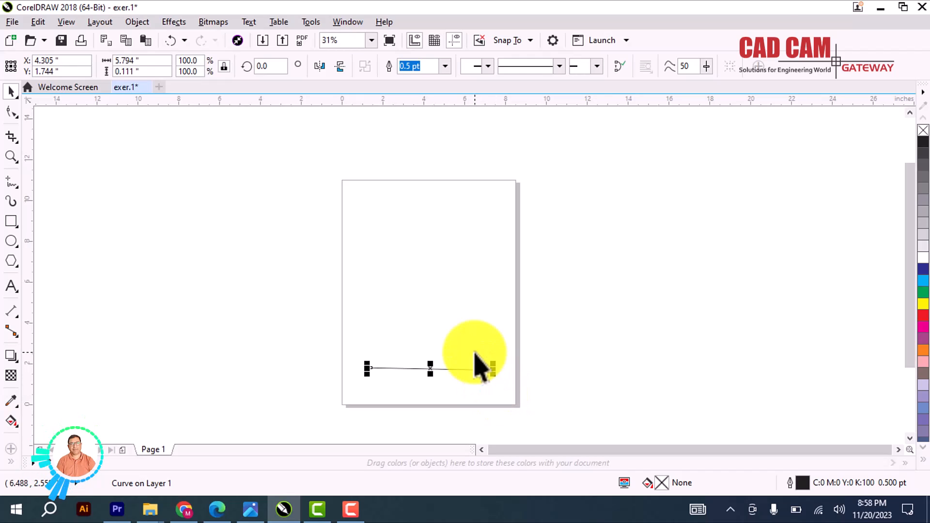
key("Delete")
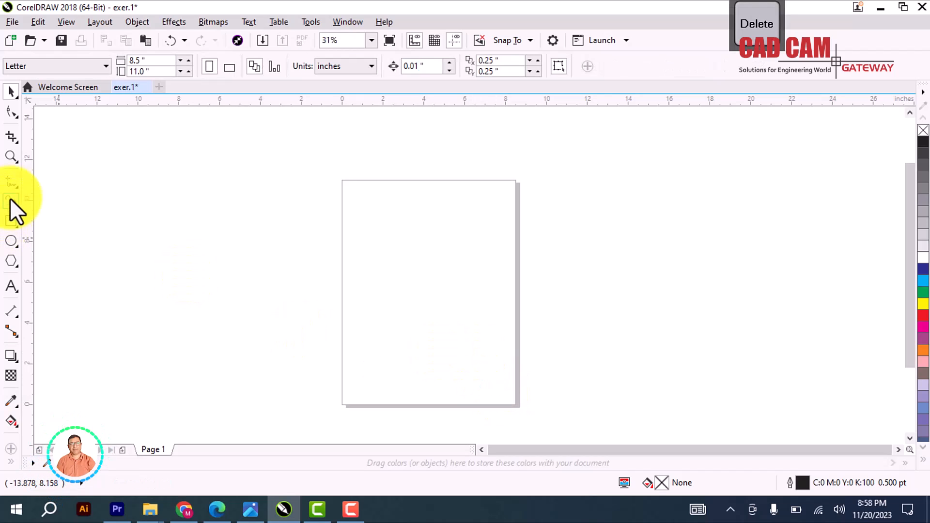
- Activate the Freehand tool and examine its start arrowhead, end arrowhead and line style choices
left_click(13, 184)
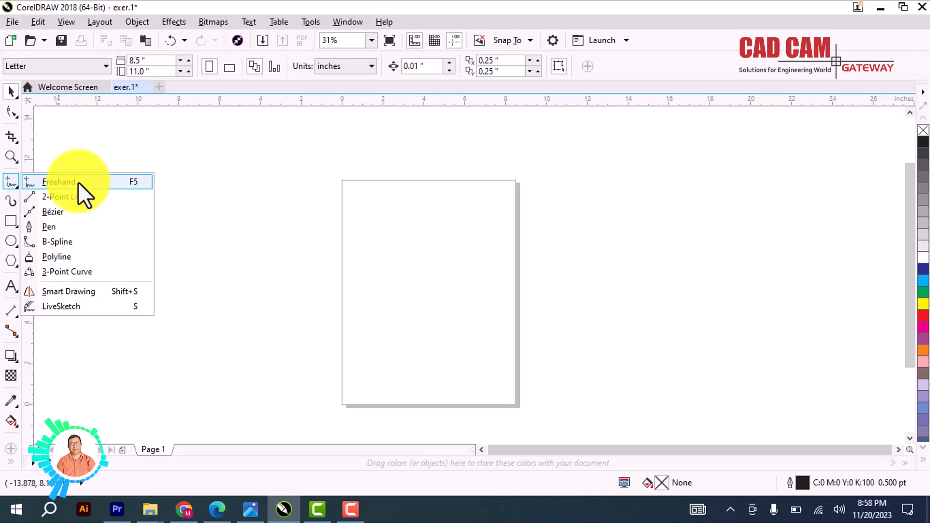
left_click(350, 508)
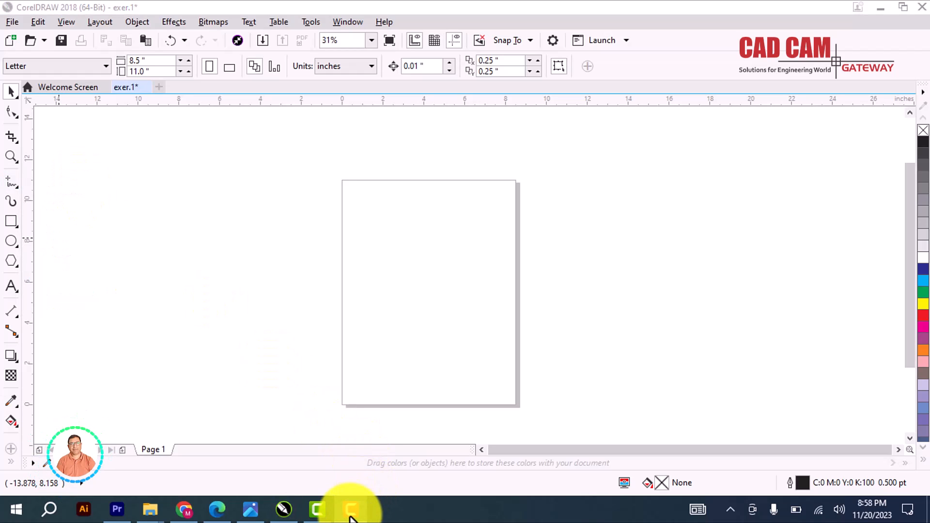
left_click(10, 183)
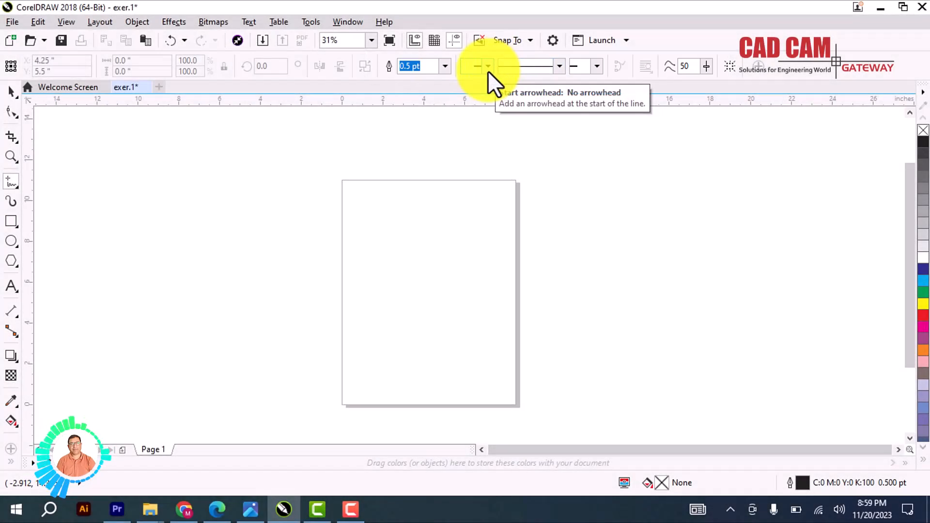
left_click(487, 68)
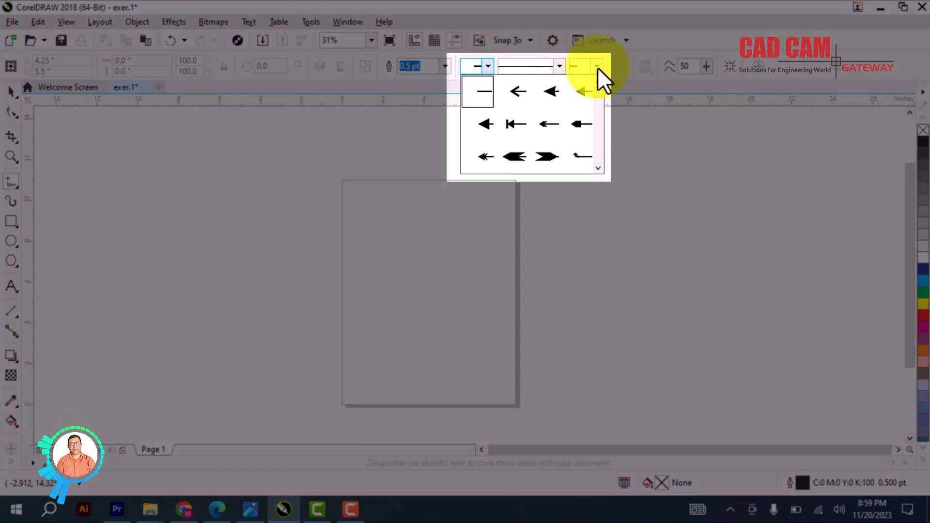
left_click(597, 67)
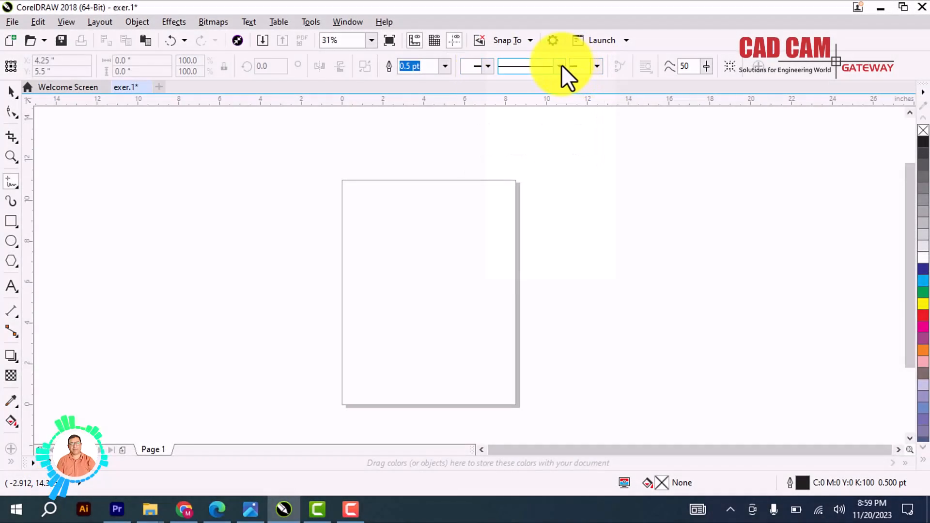
left_click(560, 66)
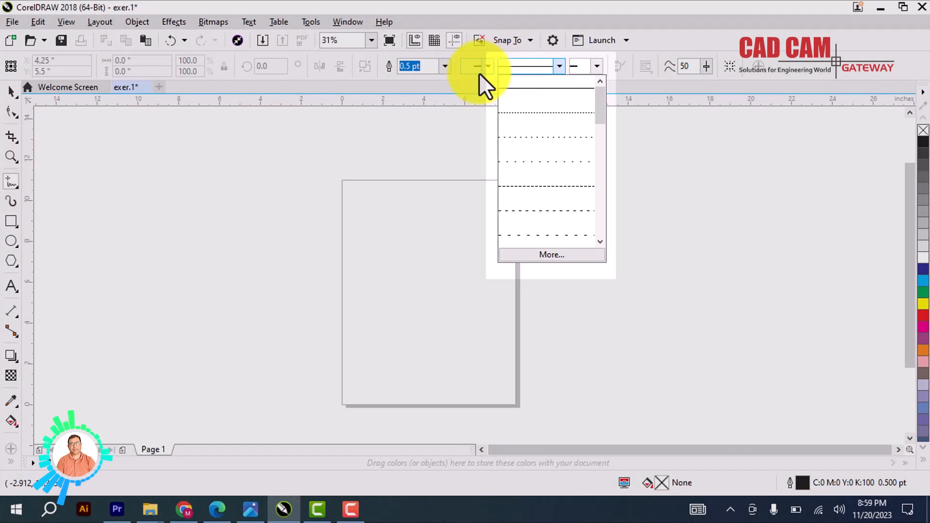
left_click(487, 69)
left_click(487, 68)
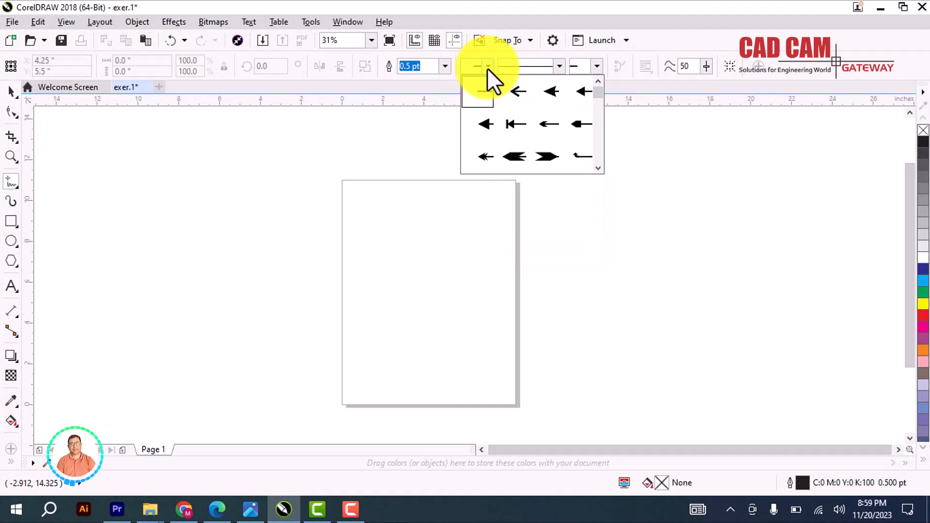
left_click(487, 68)
left_click(554, 66)
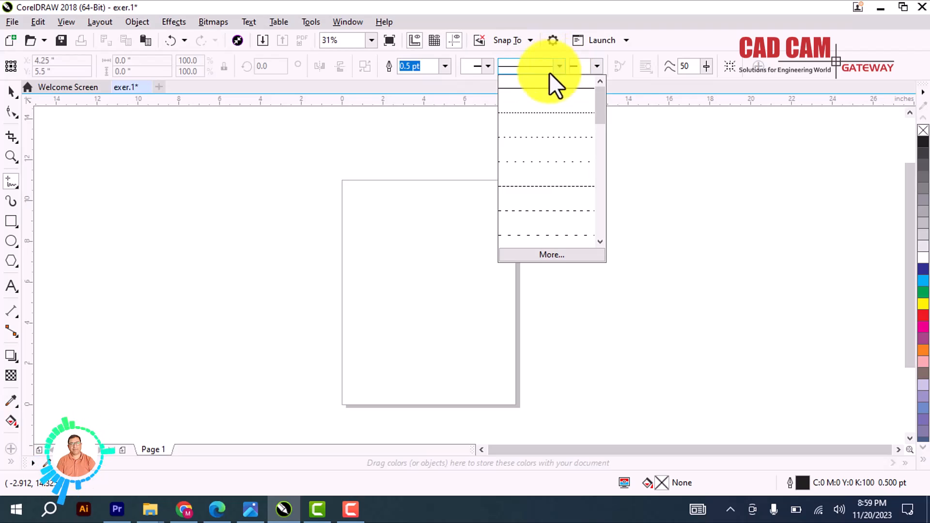
left_click(539, 211)
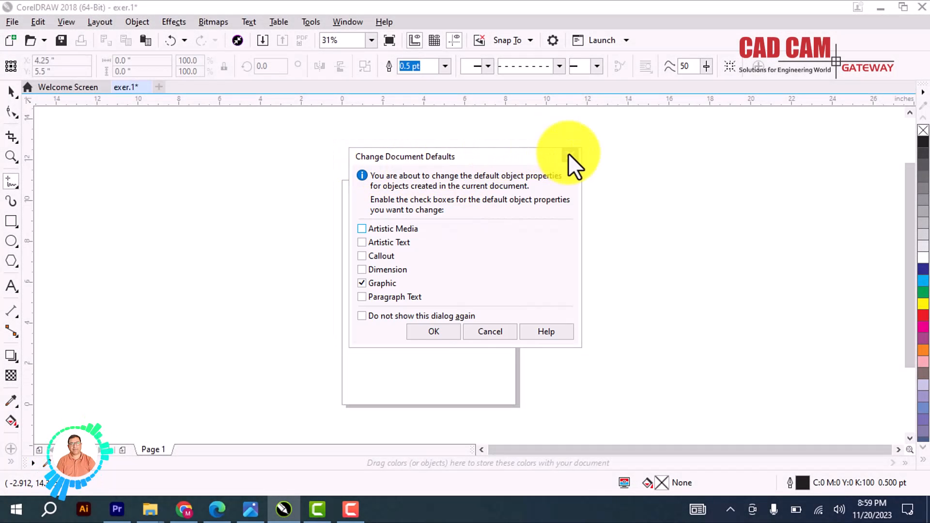
left_click(569, 154)
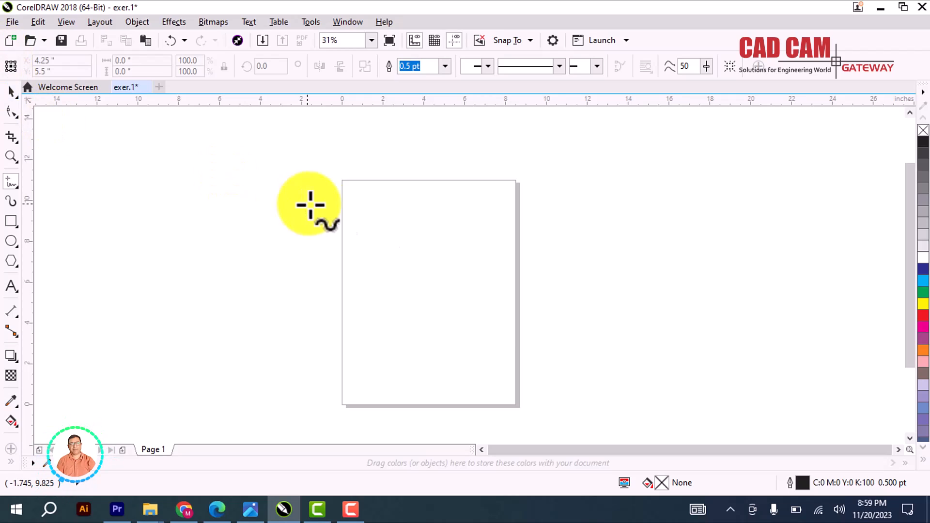
- Draw a perfectly horizontal Freehand line about 4.7 in long near the page's upper edge and switch to the Pick tool
left_click(363, 216)
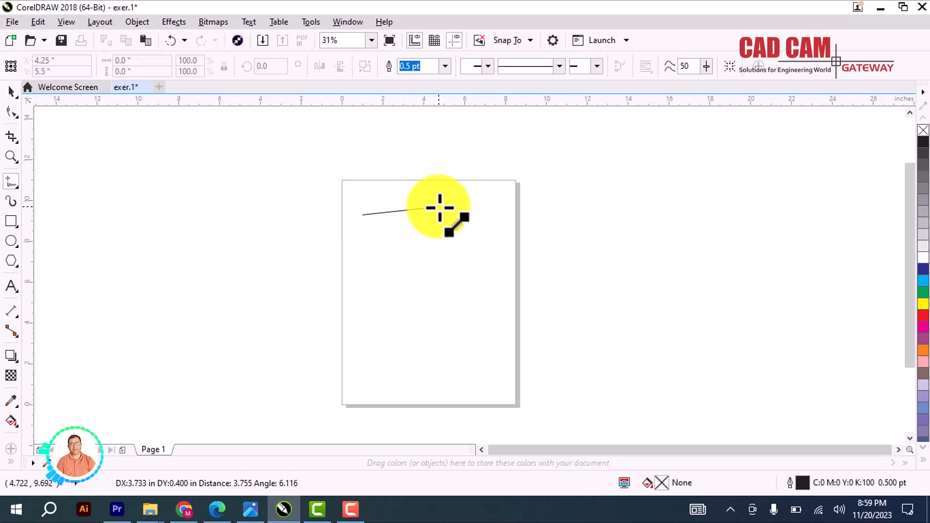
key("Escape")
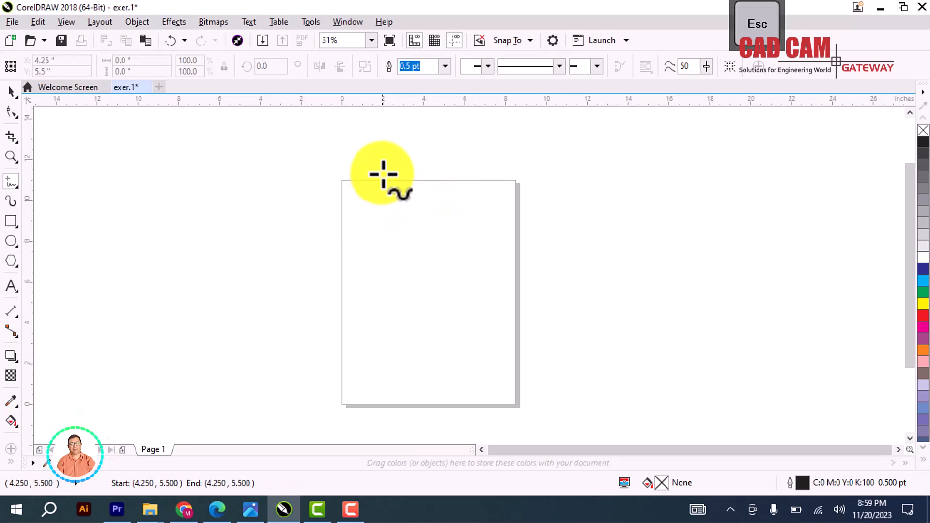
key("z")
left_click_drag(337, 178, 520, 254)
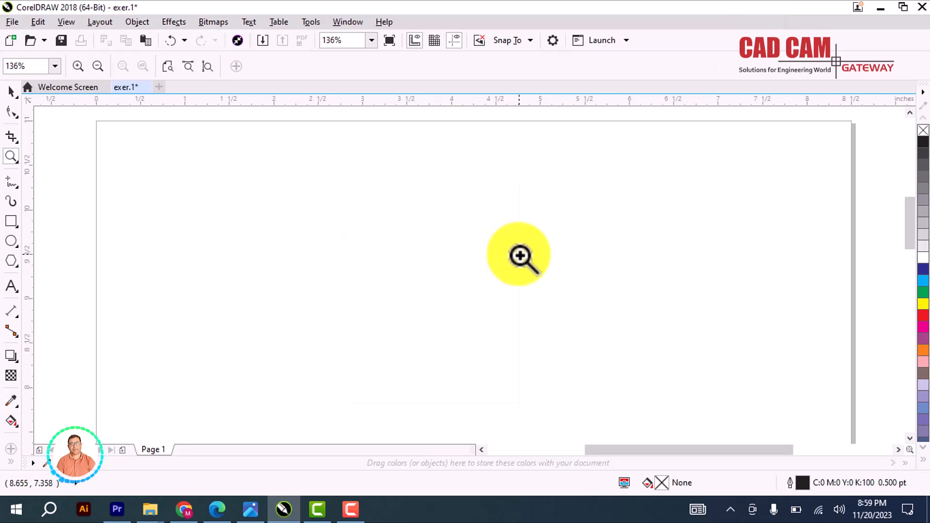
left_click(7, 182)
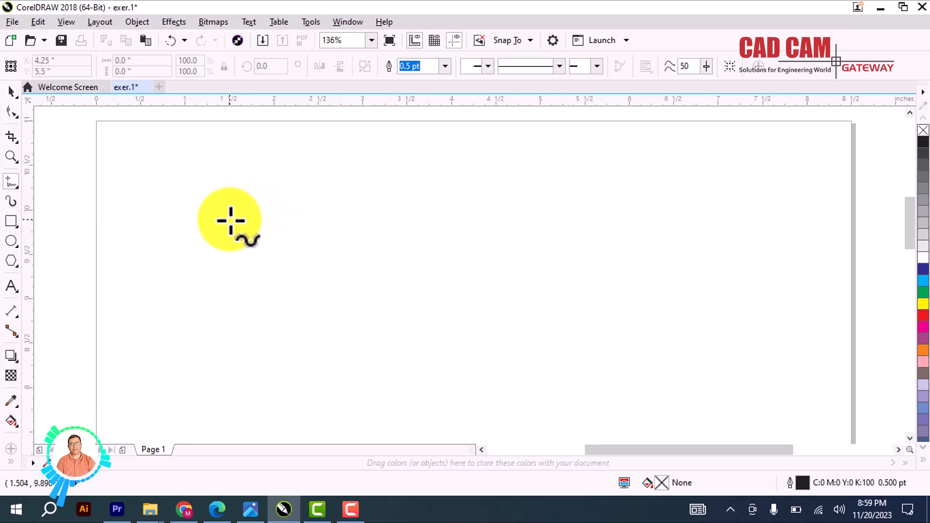
left_click(231, 220)
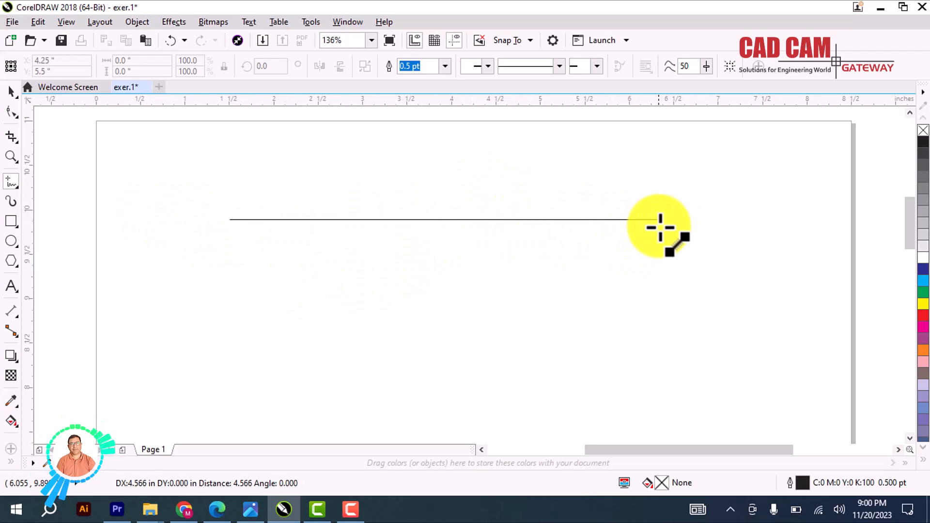
left_click(648, 231)
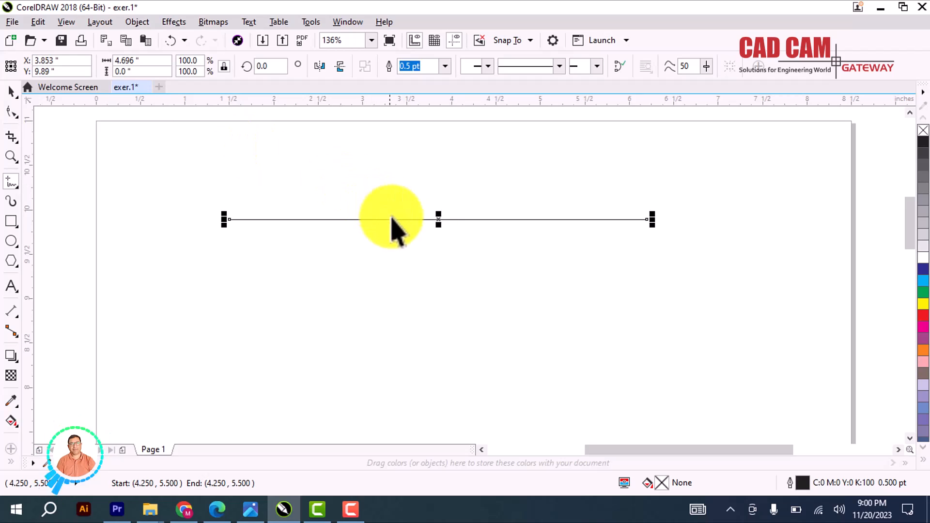
key("space")
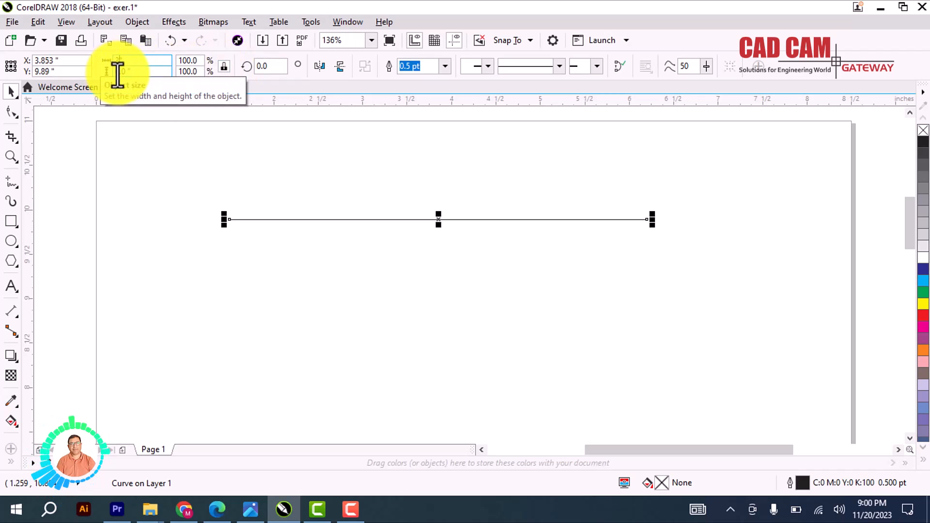
- Set the horizontal line's length to 3 in
key("Return")
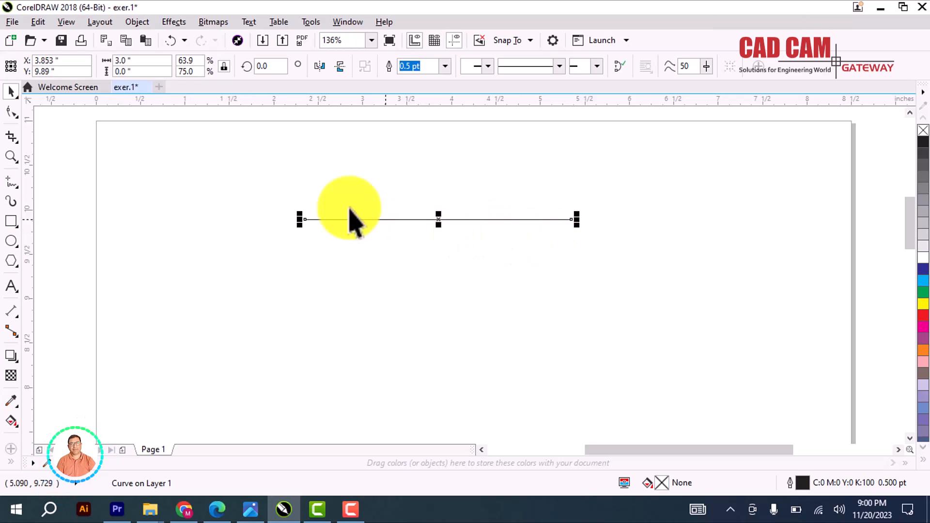
- Draw a slanted Freehand line about 3.06 in wide and 1.05 in high below the horizontal line, and delete it
left_click(11, 181)
left_click_drag(309, 260, 598, 361)
left_click(11, 92)
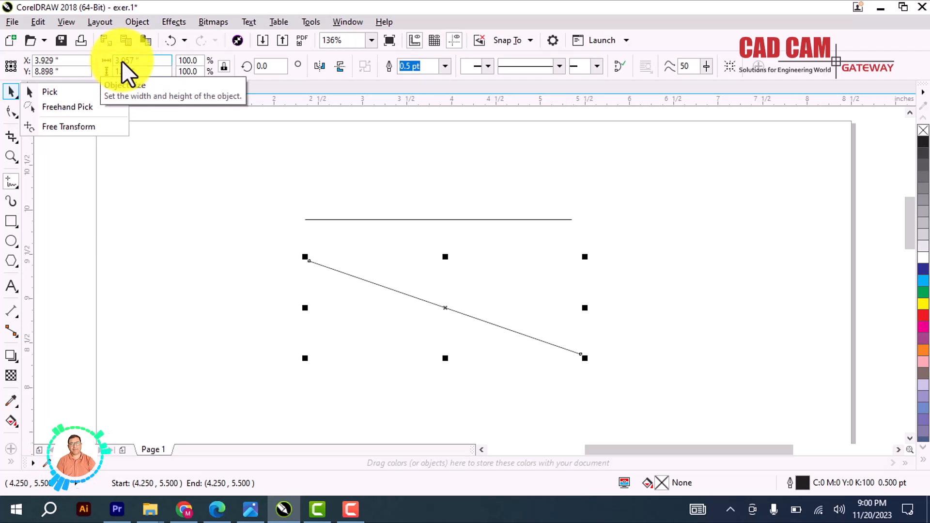
key("F5")
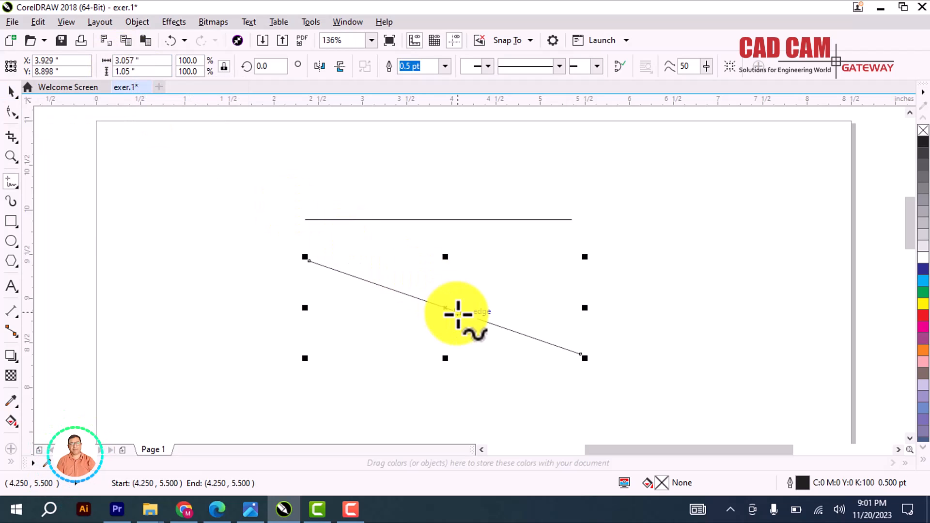
key("Delete")
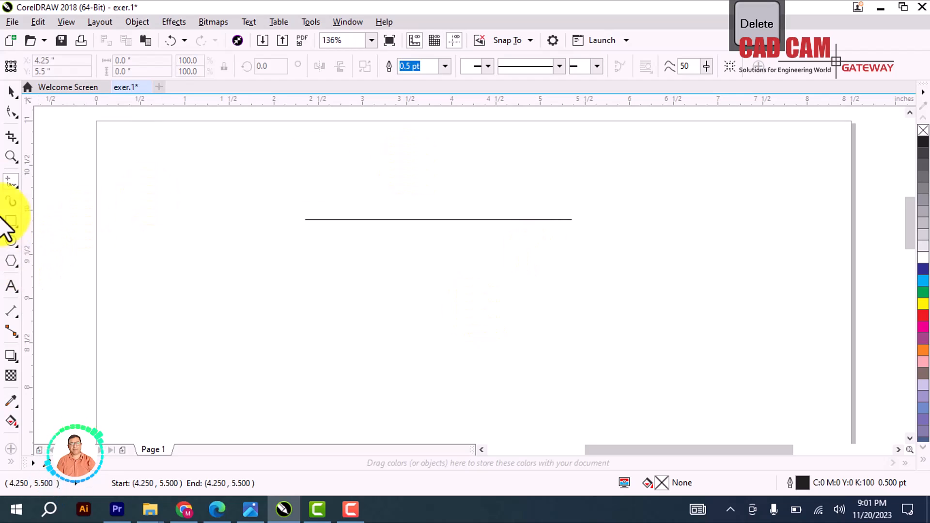
- Marquee-select the horizontal line, set its outline width to 3 pt and add an open arrowhead to its start
left_click(17, 100)
left_click_drag(237, 189, 627, 272)
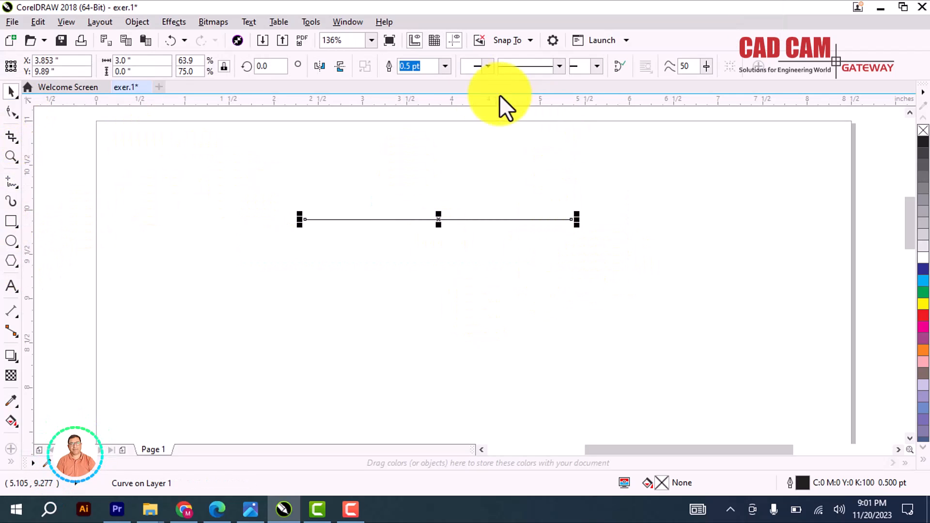
left_click(444, 66)
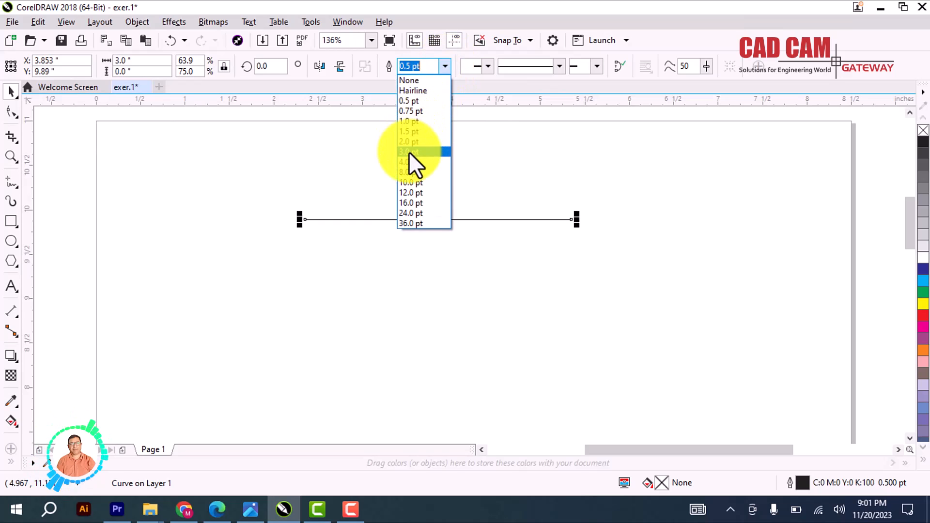
left_click(410, 152)
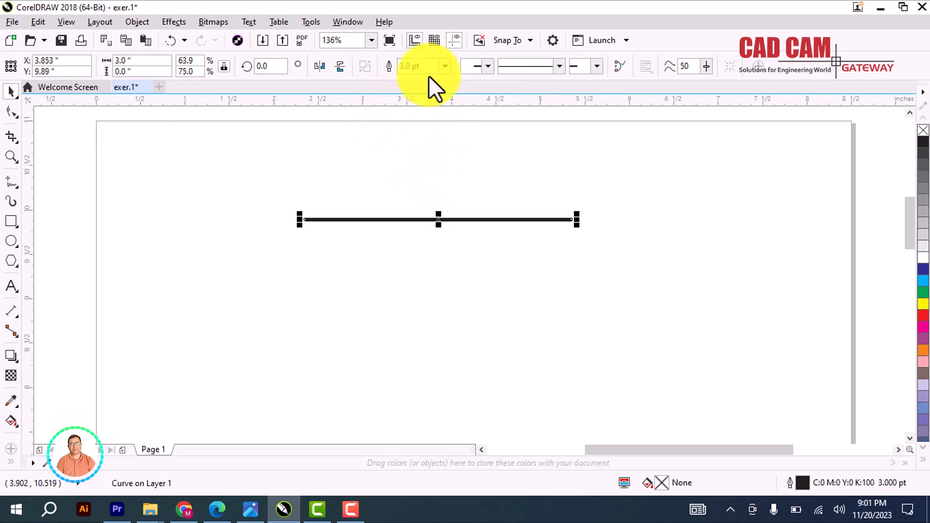
left_click(488, 65)
left_click(518, 92)
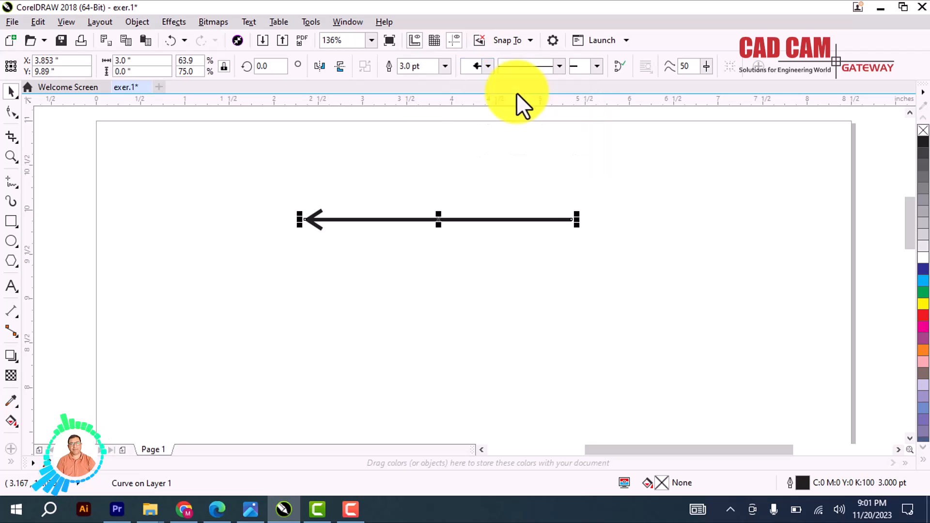
- Try the forward feathered arrowhead on the line's end, replace it with the reversed feathered one, and deselect the line
left_click(598, 67)
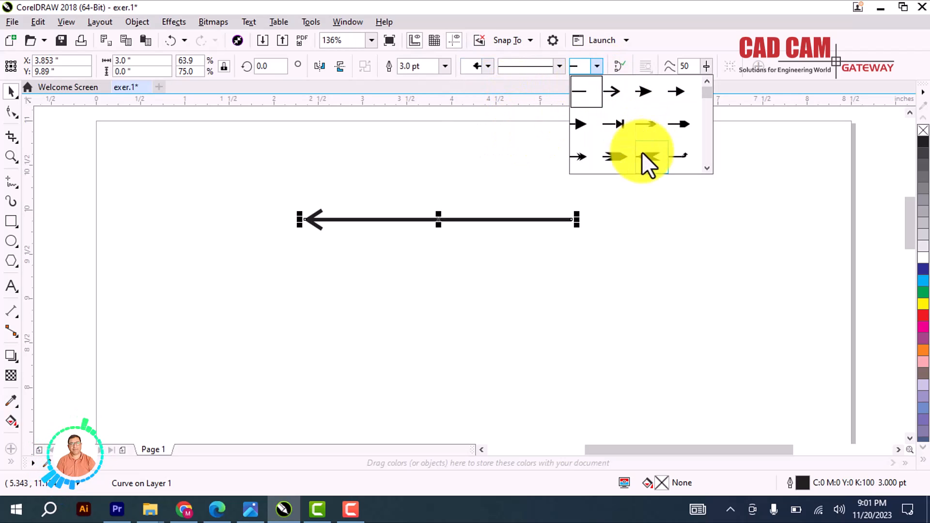
left_click(614, 159)
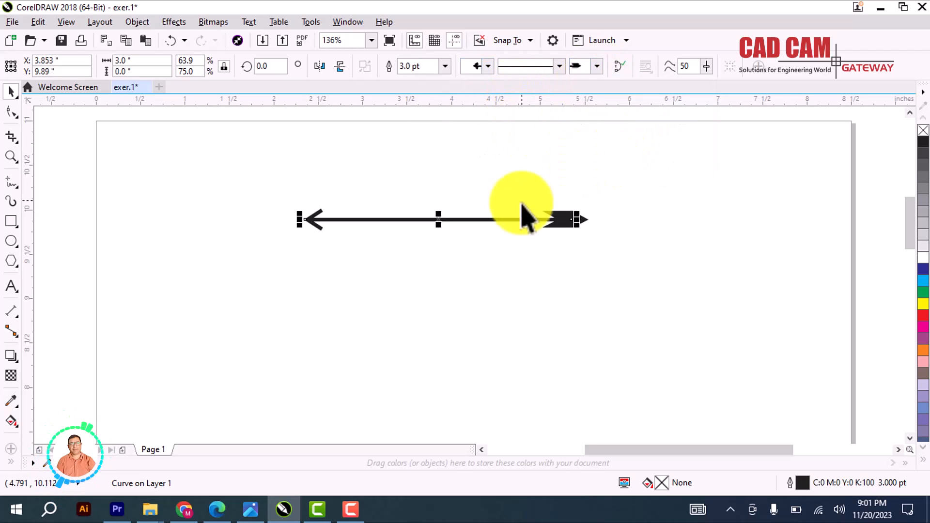
left_click(596, 67)
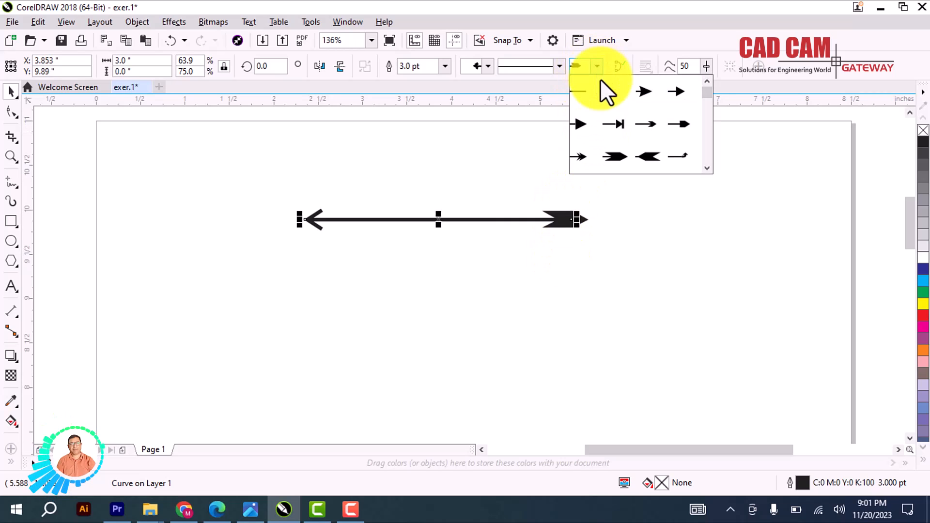
left_click(652, 154)
left_click(547, 283)
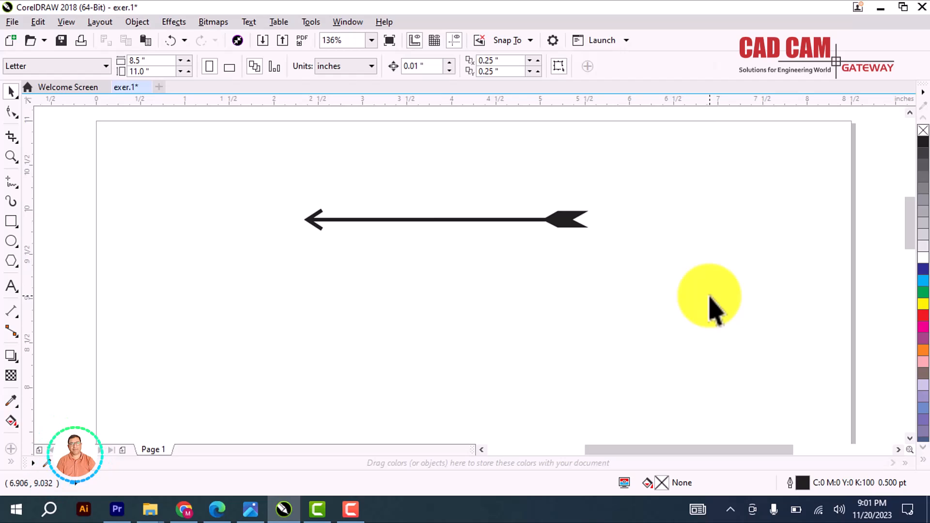
- Apply the finely dotted line style to the arrowed line and deselect it
left_click(527, 221)
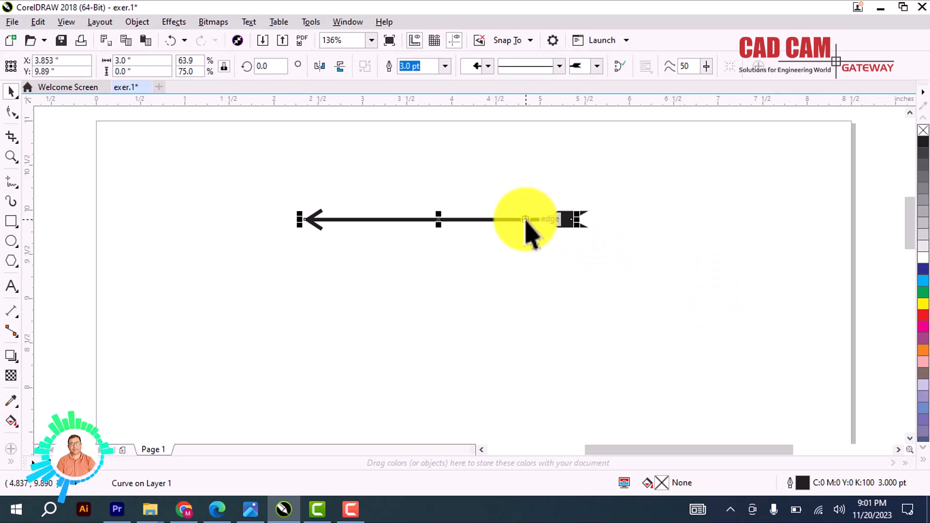
left_click(559, 66)
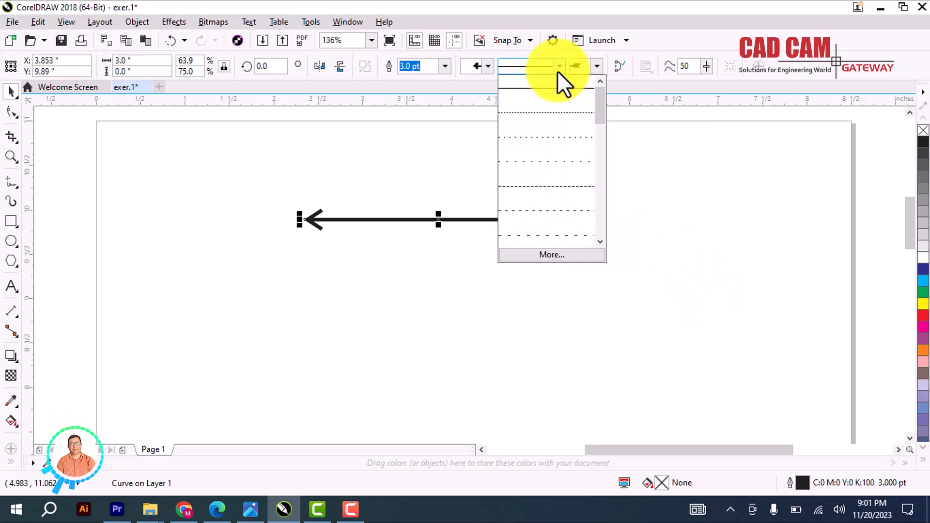
left_click(550, 111)
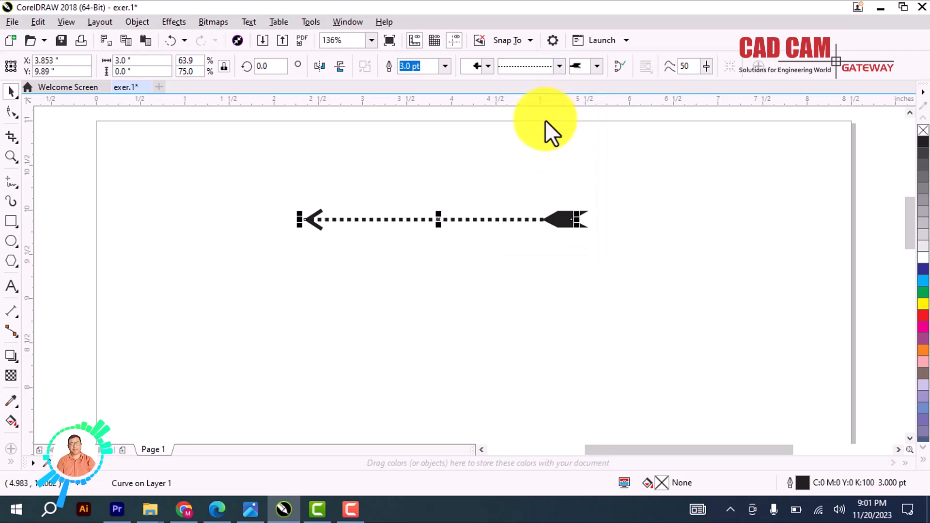
left_click(661, 322)
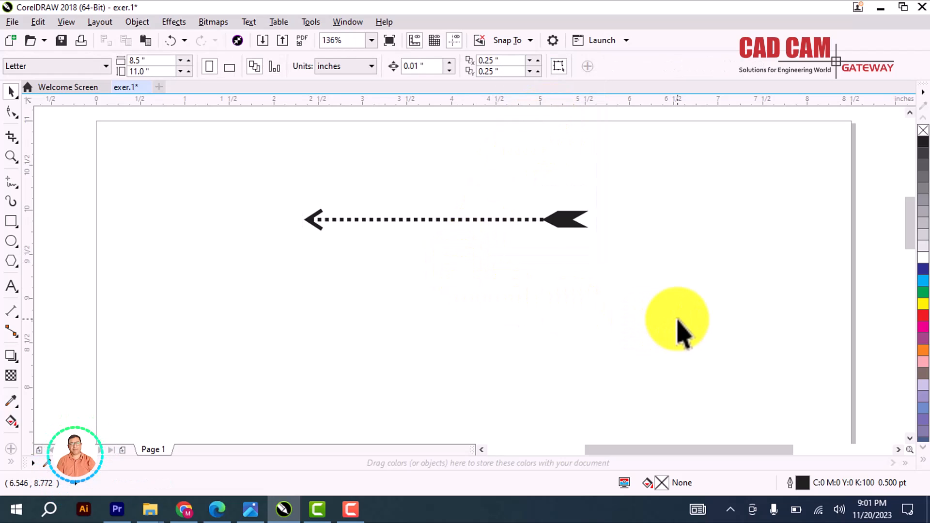
- Return the arrowed line to the solid line style
left_click(513, 220)
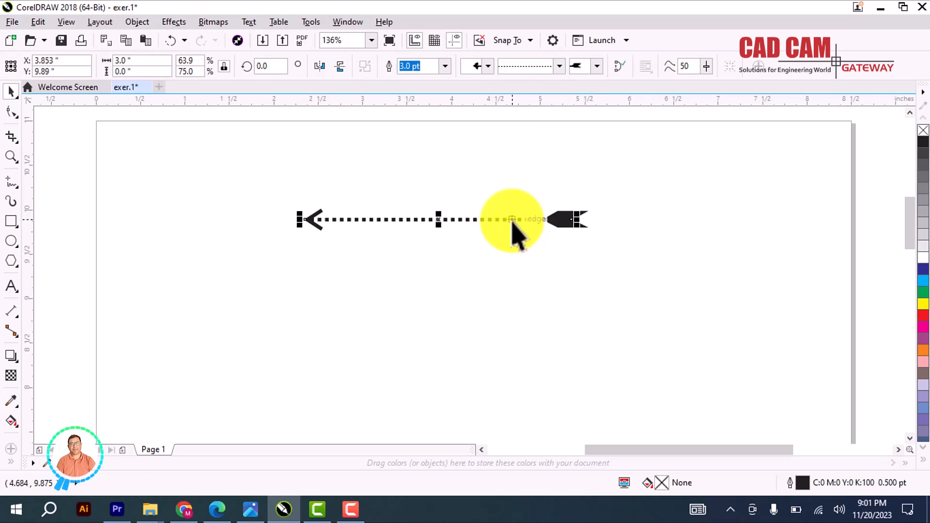
left_click(560, 65)
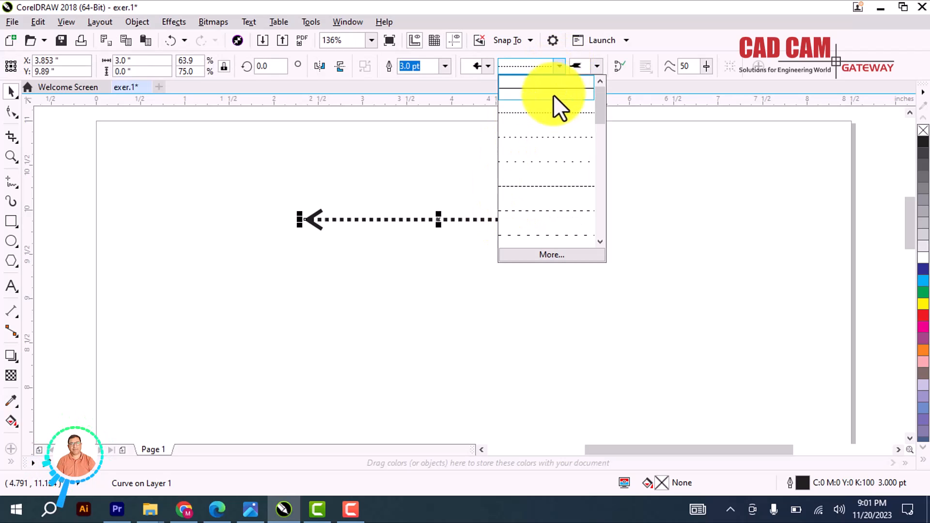
left_click(555, 95)
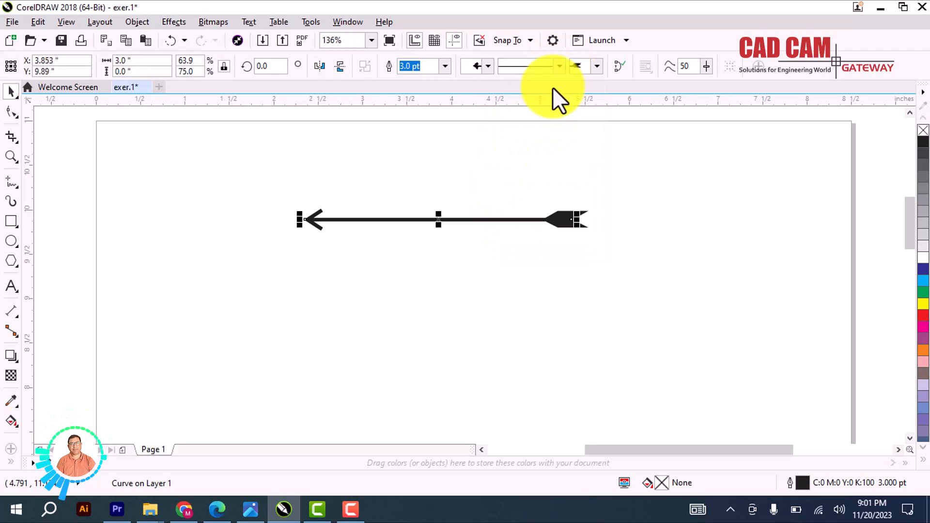
left_click(475, 286)
- Change the line's end arrowhead to the open arrow that matches its start, and deselect the line
left_click(538, 228)
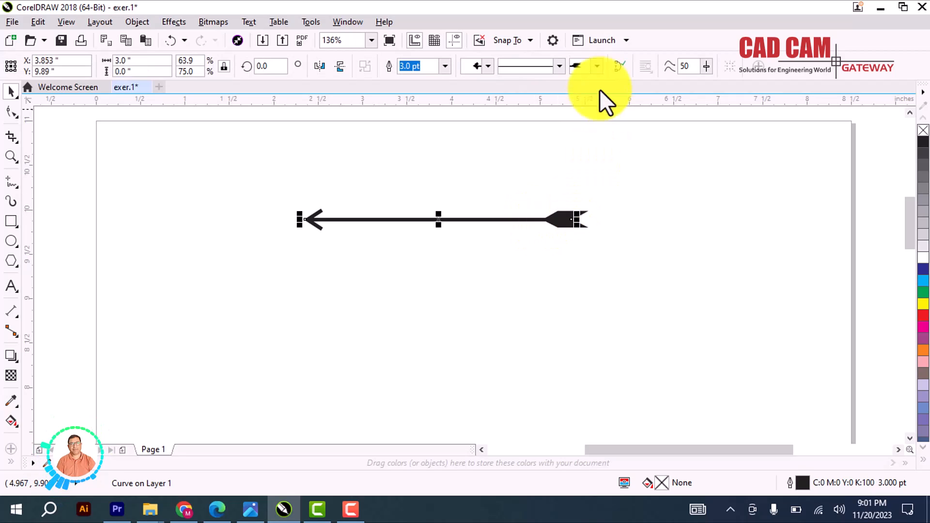
left_click(597, 65)
left_click(612, 89)
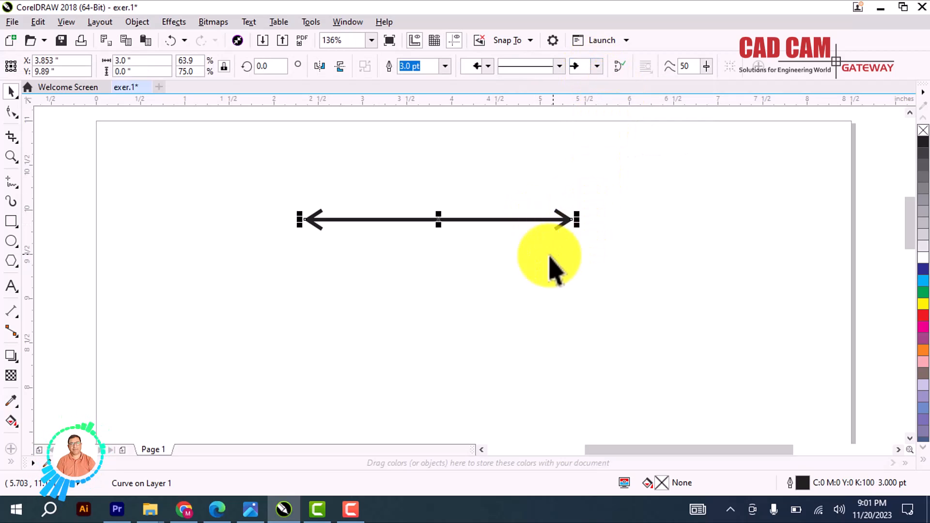
left_click(415, 307)
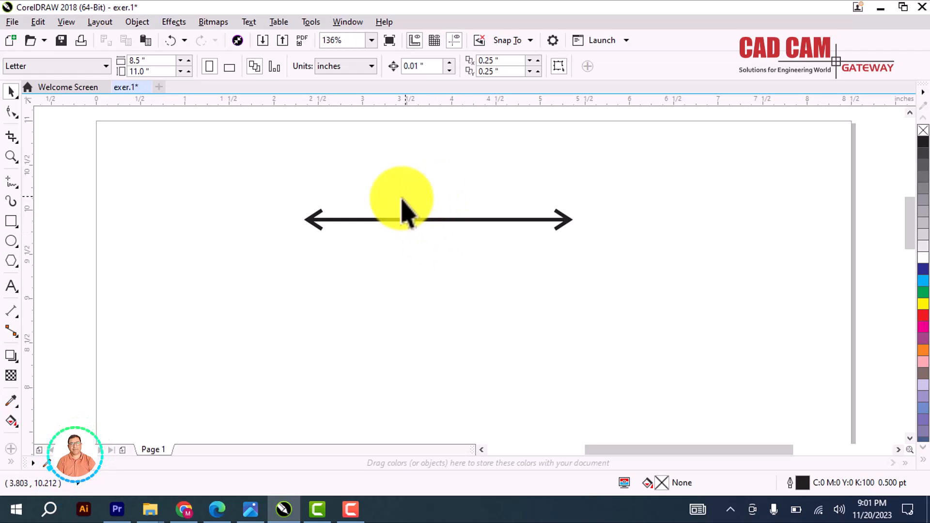
- Change the line's start arrowhead to the spiky starburst shape and deselect the line
left_click(387, 220)
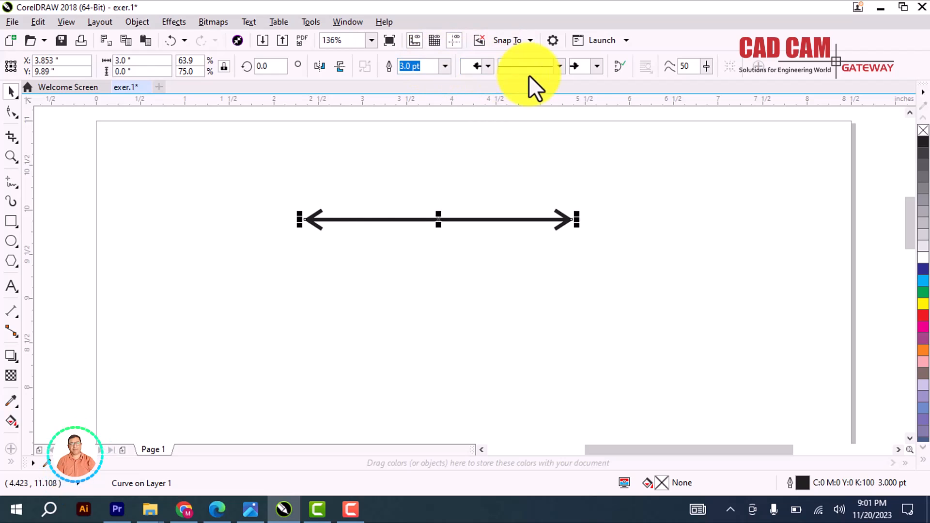
left_click(487, 66)
left_click_drag(597, 90, 591, 153)
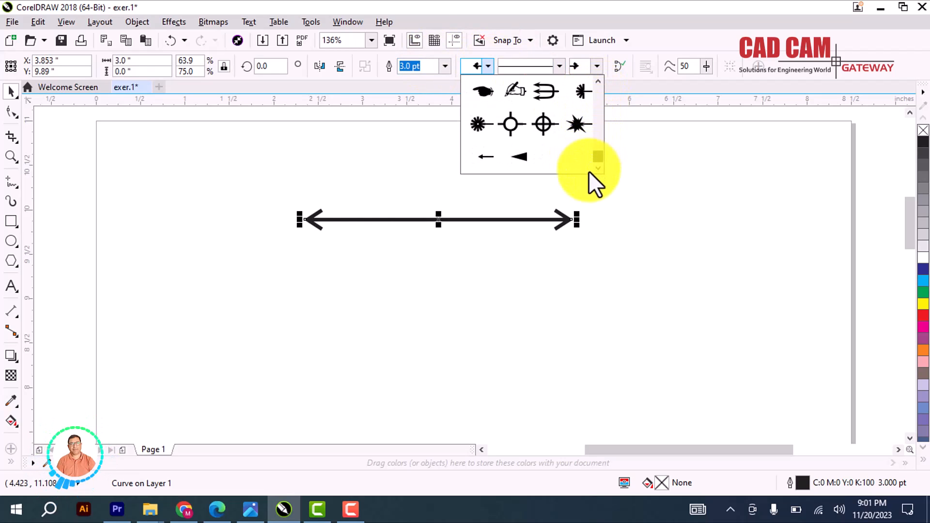
left_click(576, 125)
left_click(395, 345)
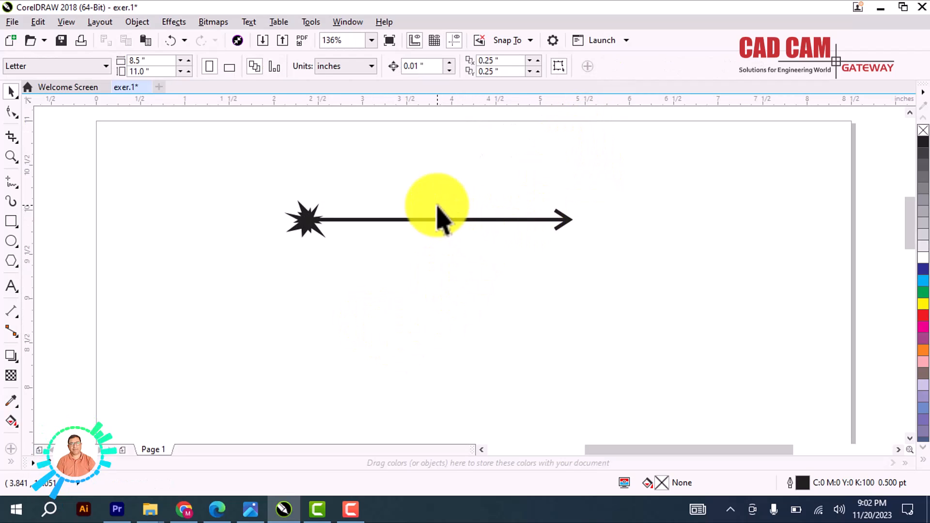
- Select the line with the starburst start and delete it from the page
left_click(427, 219)
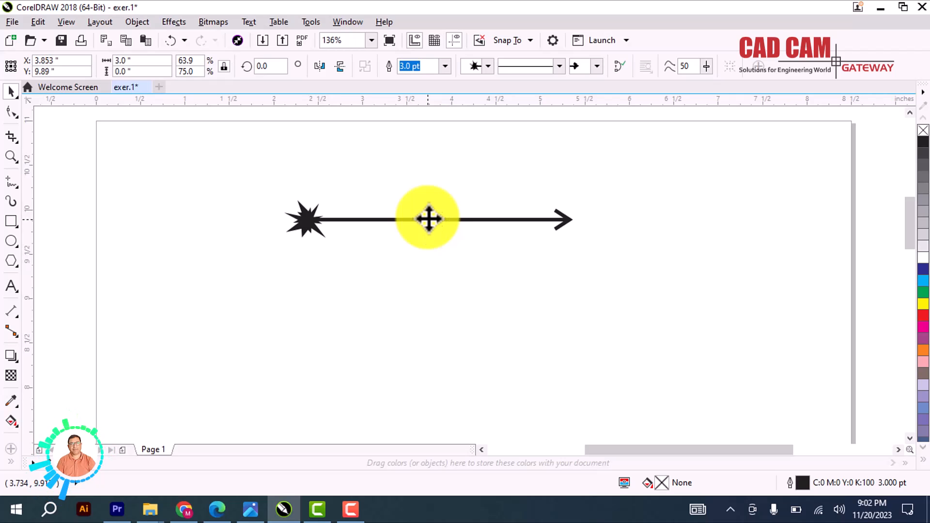
key("Delete")
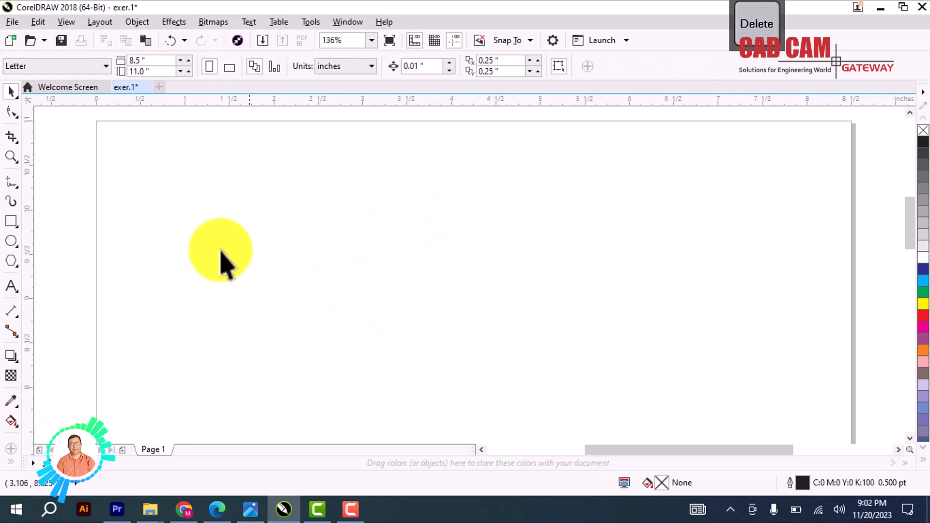
- Draw a rectangle about 3.24 in wide and 1.70 in high in the upper part of the page, and switch to the Pick tool
left_click(10, 220)
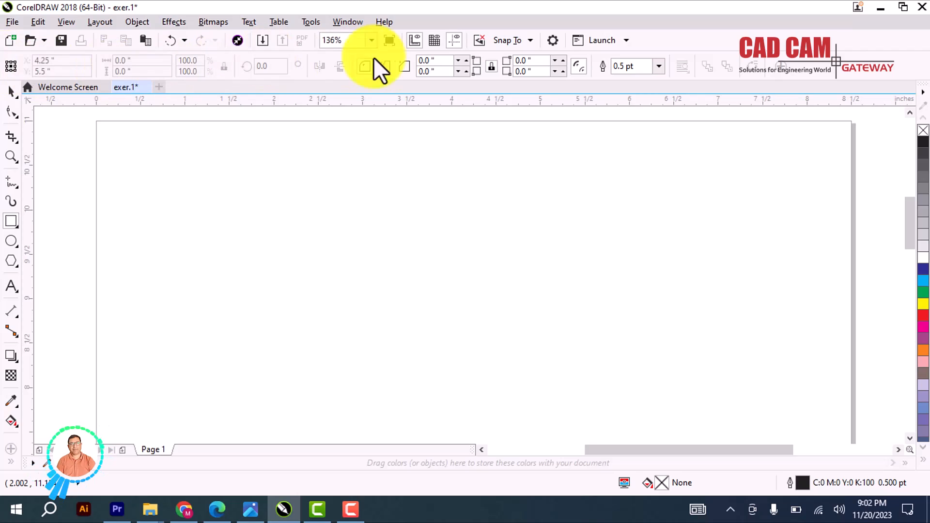
left_click(10, 224)
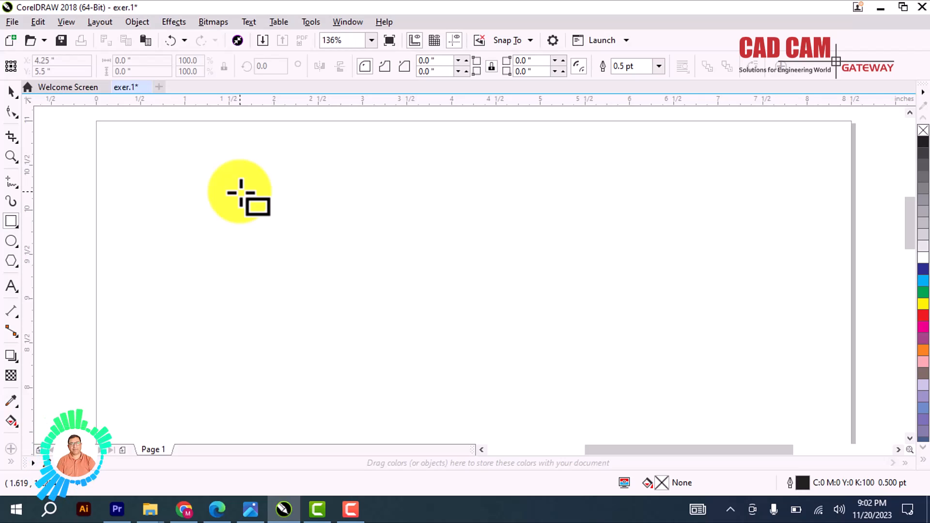
left_click_drag(293, 200, 582, 351)
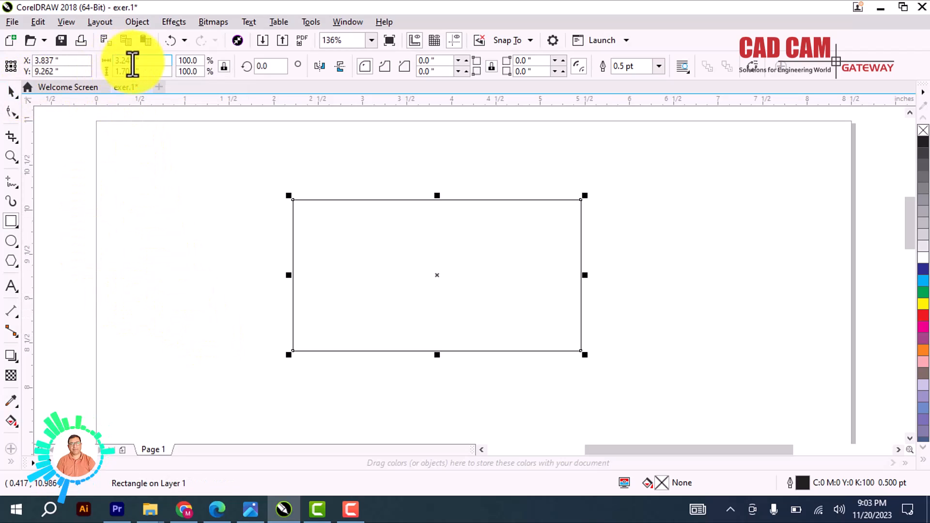
left_click(7, 92)
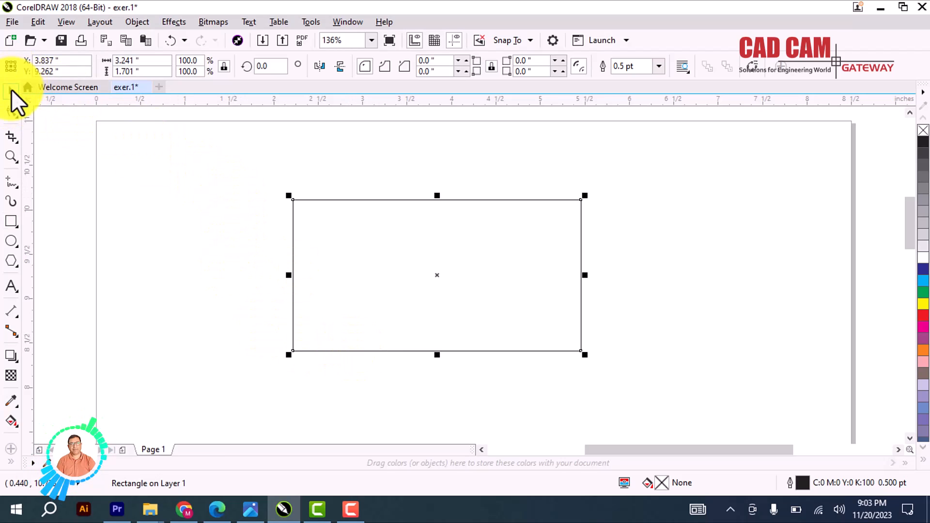
- Select the rectangle and set its size to 3 in wide and 2 in high
left_click(372, 218)
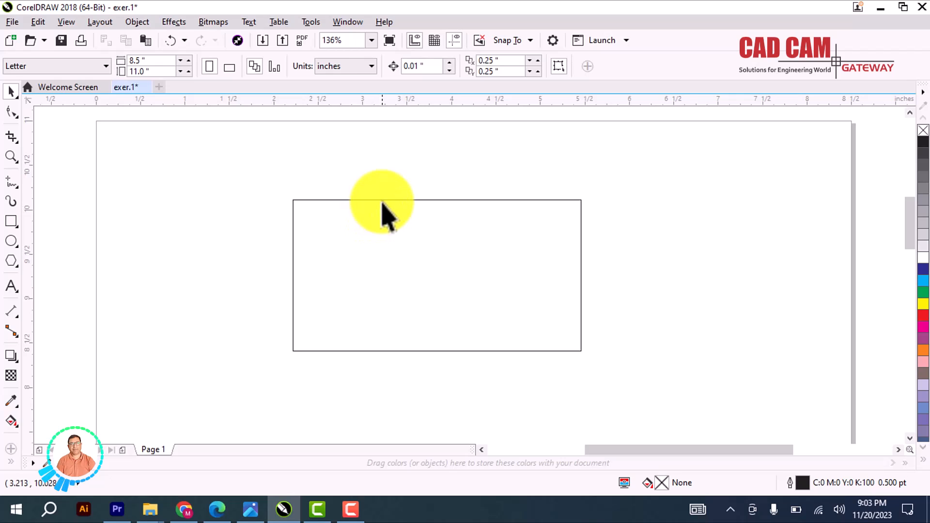
left_click(381, 199)
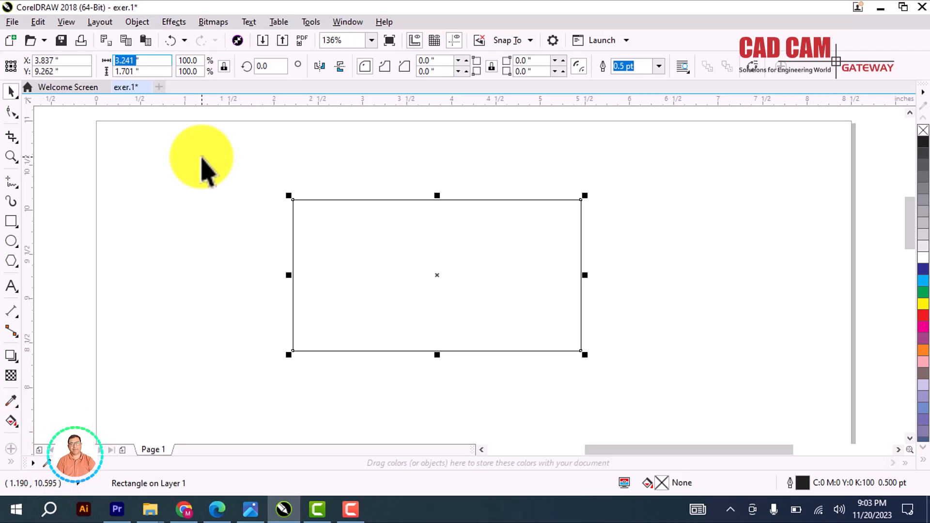
left_click(224, 68)
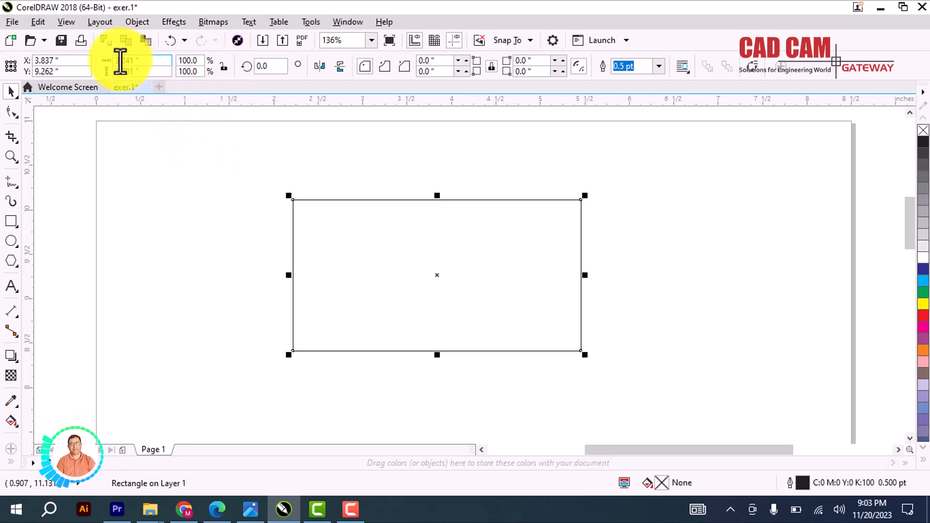
key("BackSpace")
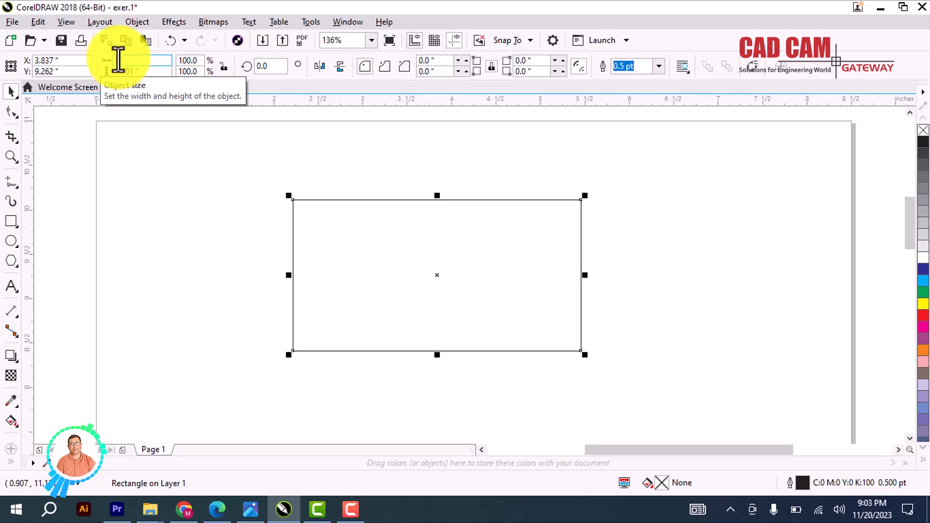
key("Tab")
type("2")
key("Return")
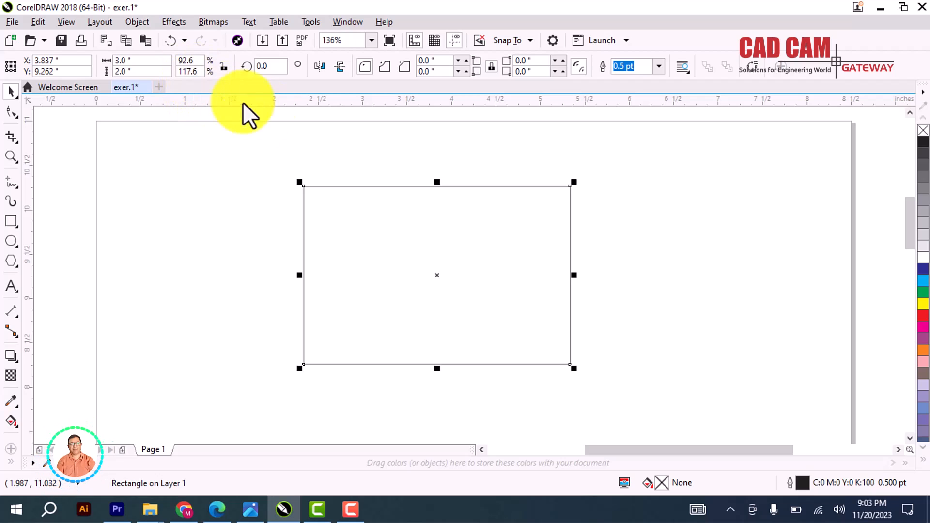
- Rotate the rectangle by 90 degrees, and undo the rotation
left_click(270, 67)
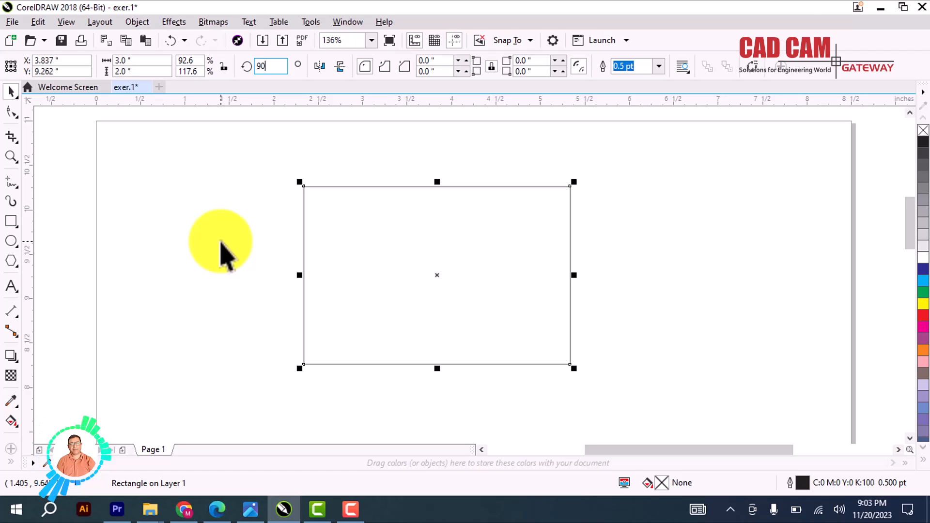
type("90")
key("Return")
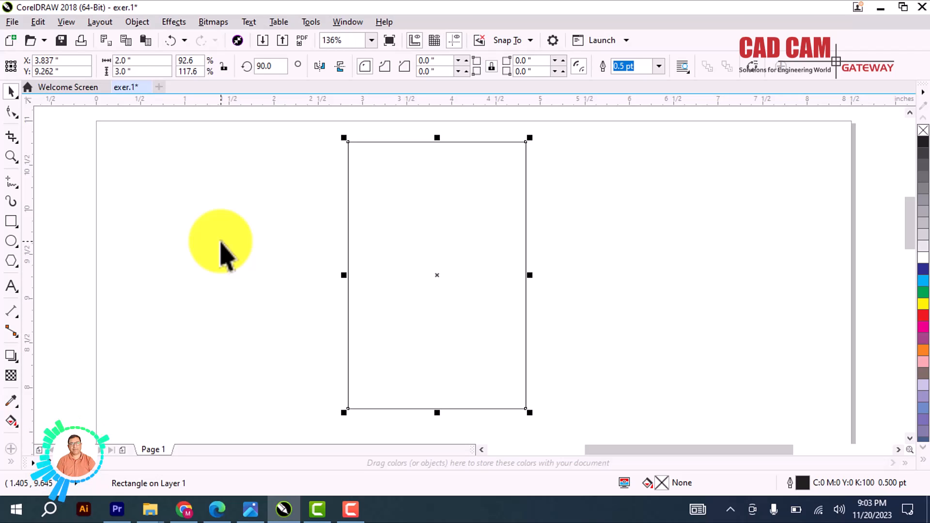
key("ctrl+z")
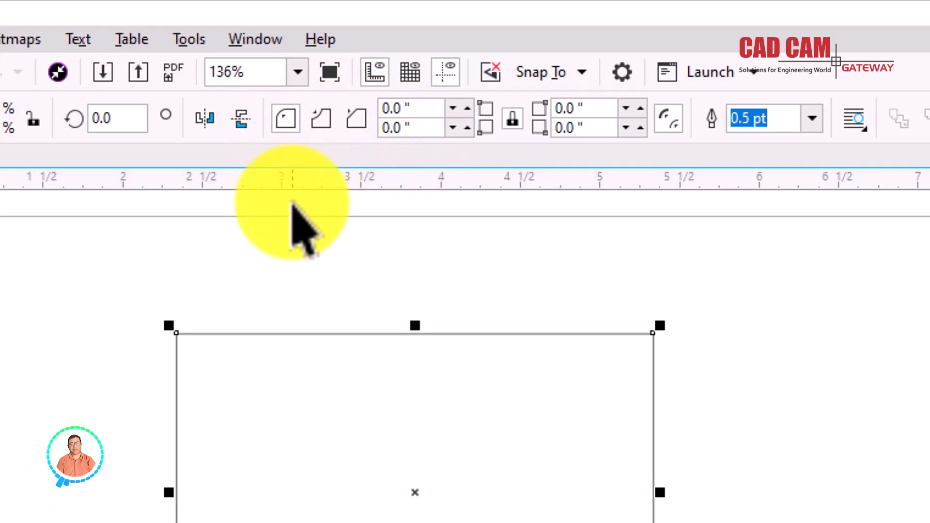
- Round all four corners of the rectangle with a 0.25 in corner radius
left_click_drag(425, 108, 358, 109)
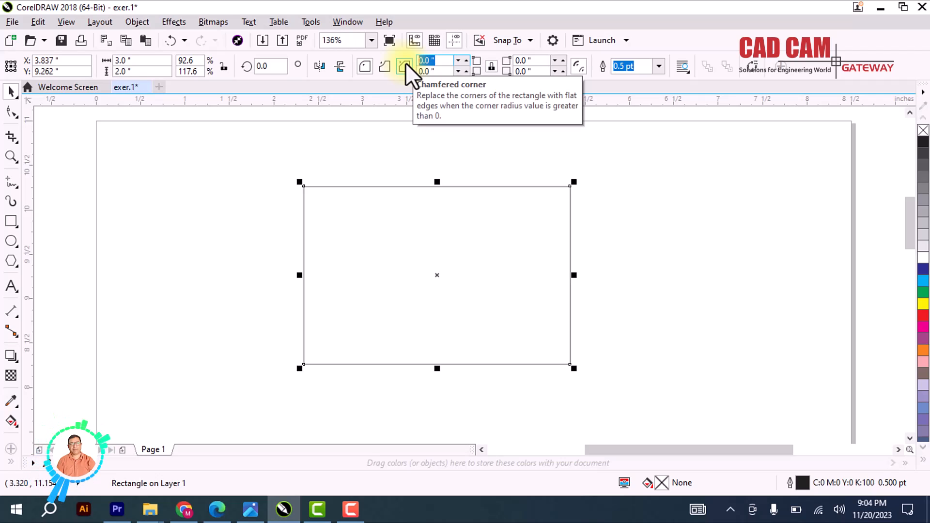
type(".25")
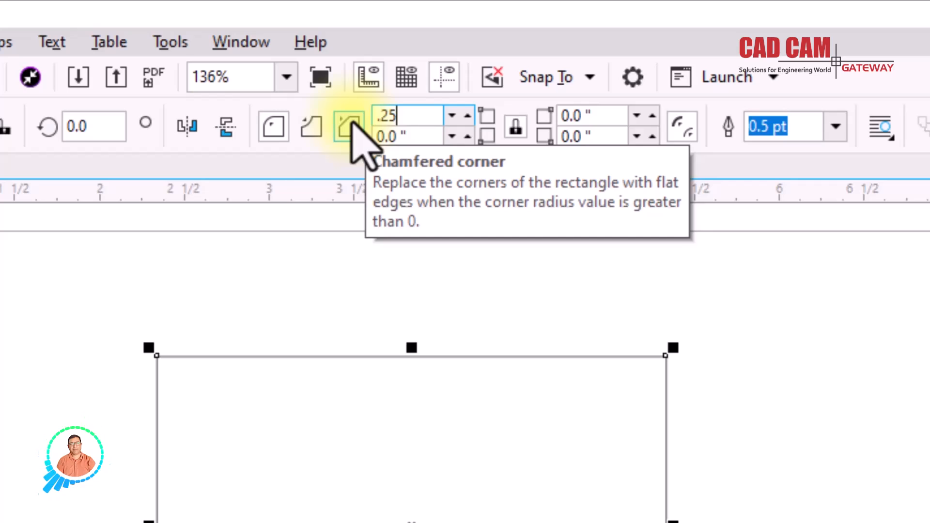
key("Tab")
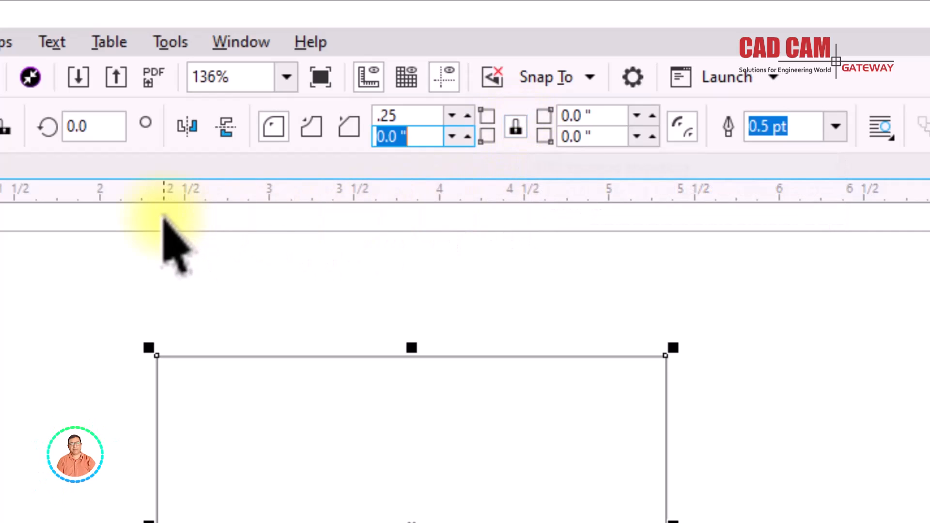
key("Return")
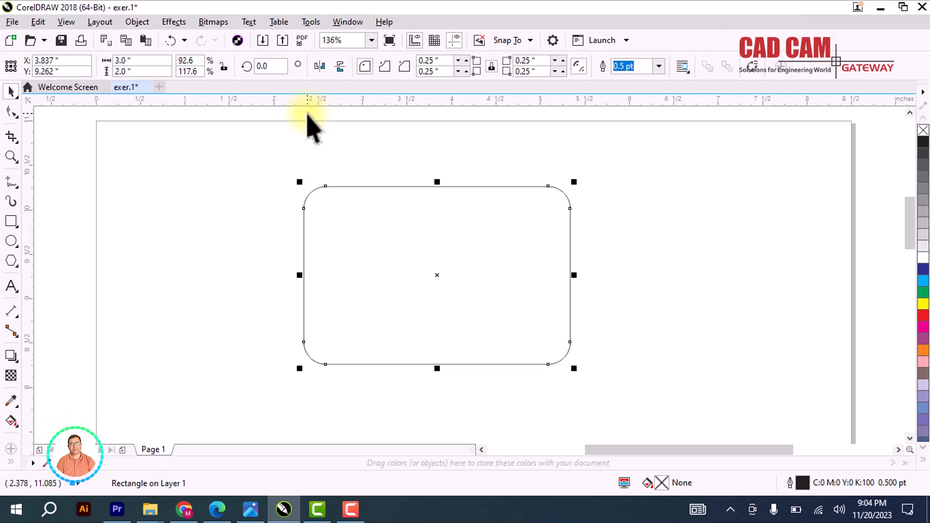
- Try scalloped corners on the rectangle, switch them to chamfered, and set the linked corner radius to 0.74 in
left_click(386, 64)
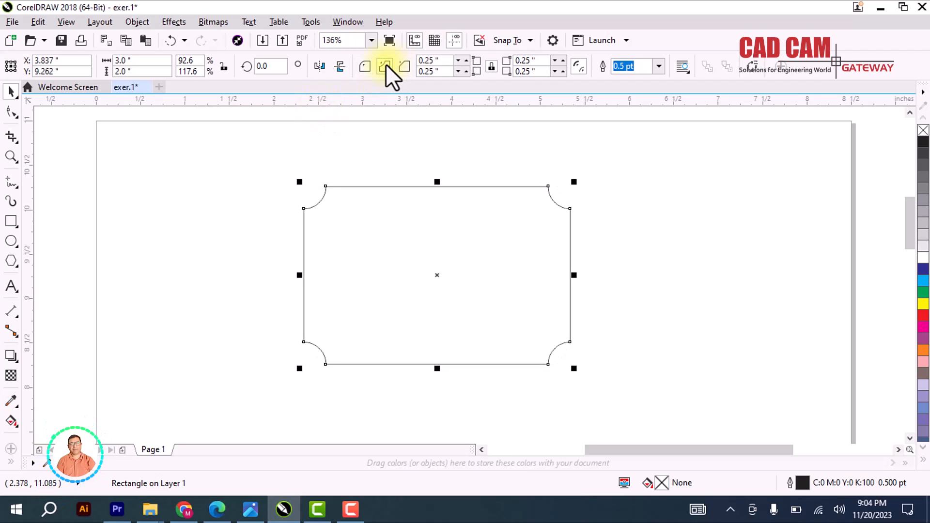
left_click(403, 67)
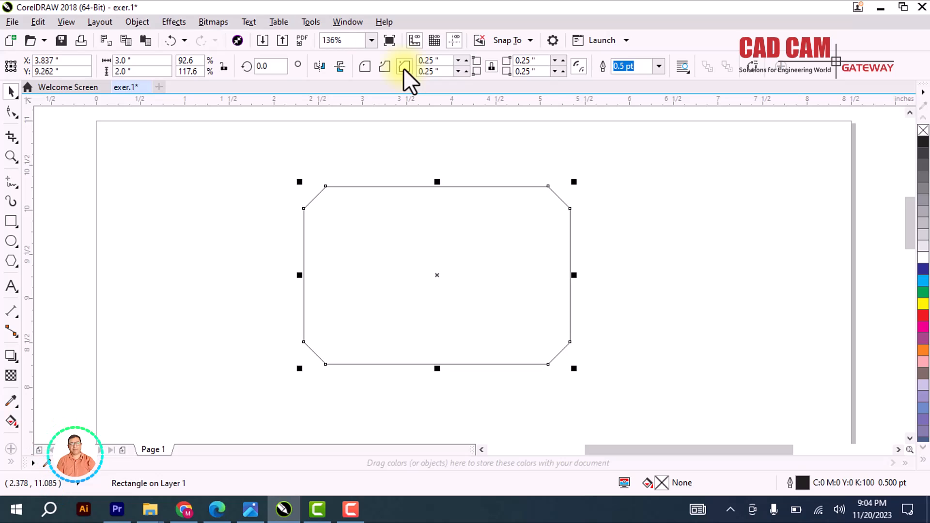
left_click(456, 60)
left_click(456, 60)
left_click(455, 60)
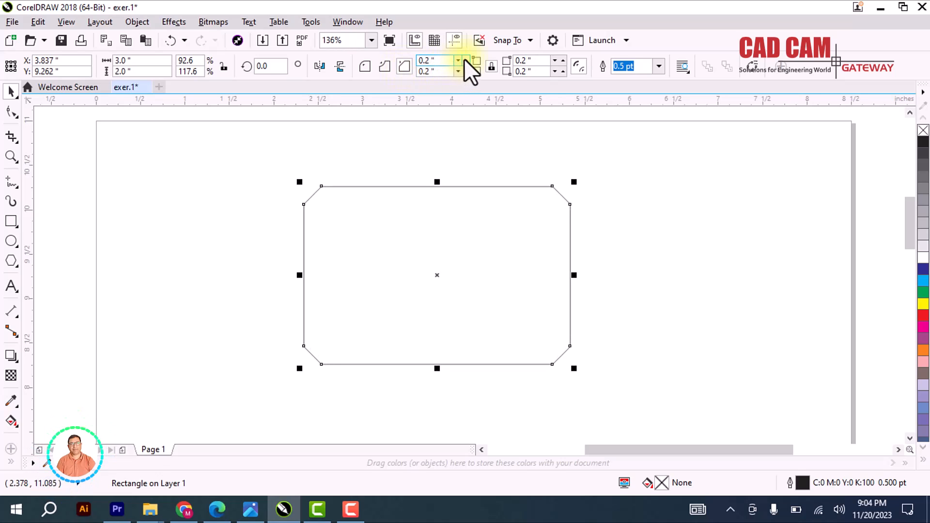
left_click(467, 59)
left_click(467, 60)
left_click(467, 59)
left_click(467, 59)
left_click(468, 59)
left_click(468, 60)
left_click(468, 59)
left_click(468, 59)
left_click(468, 59)
left_click(468, 59)
left_click(468, 59)
left_click(468, 59)
left_click(468, 59)
left_click(468, 59)
left_click(468, 59)
left_click(468, 59)
left_click(468, 59)
left_click(468, 59)
left_click(468, 59)
left_click(468, 59)
left_click(468, 59)
left_click(468, 59)
left_click(468, 59)
left_click(468, 59)
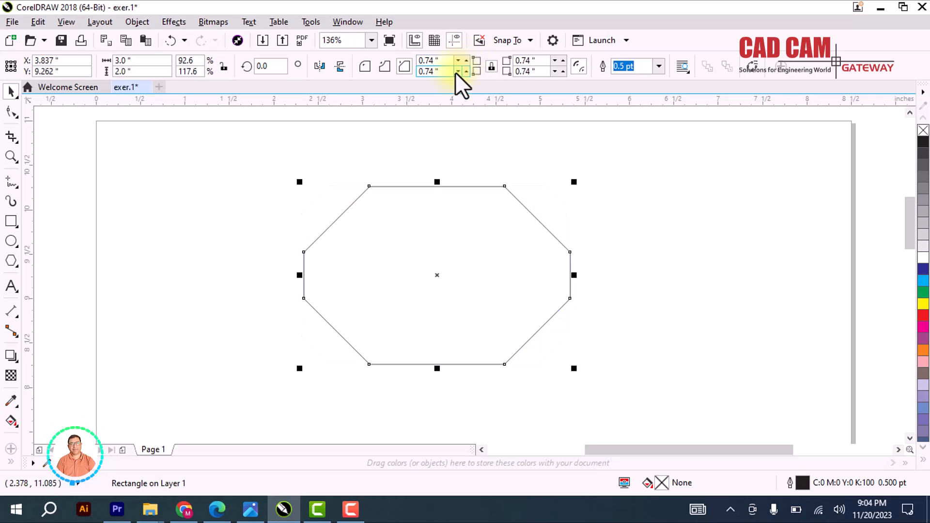
- Try the scalloped and chamfered corner styles again, and leave the rectangle with round corners
left_click(366, 66)
left_click(385, 66)
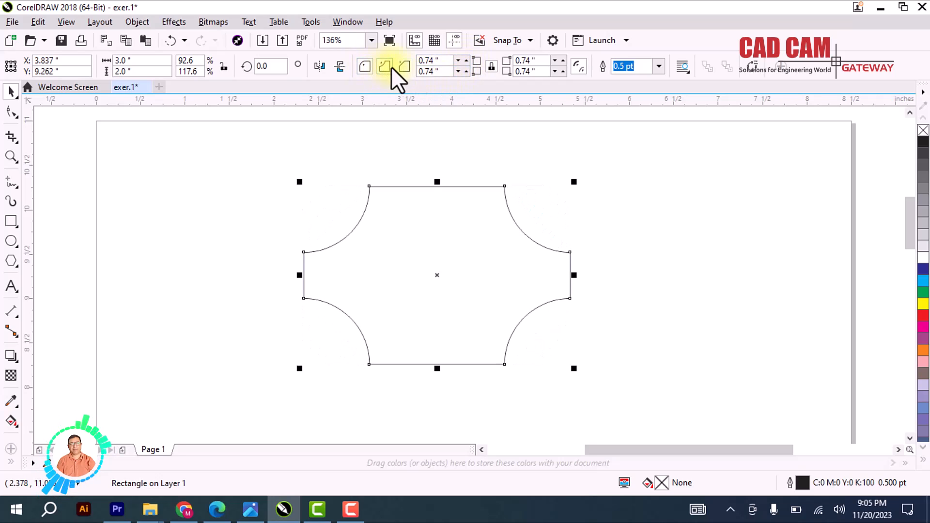
left_click(404, 66)
left_click(365, 67)
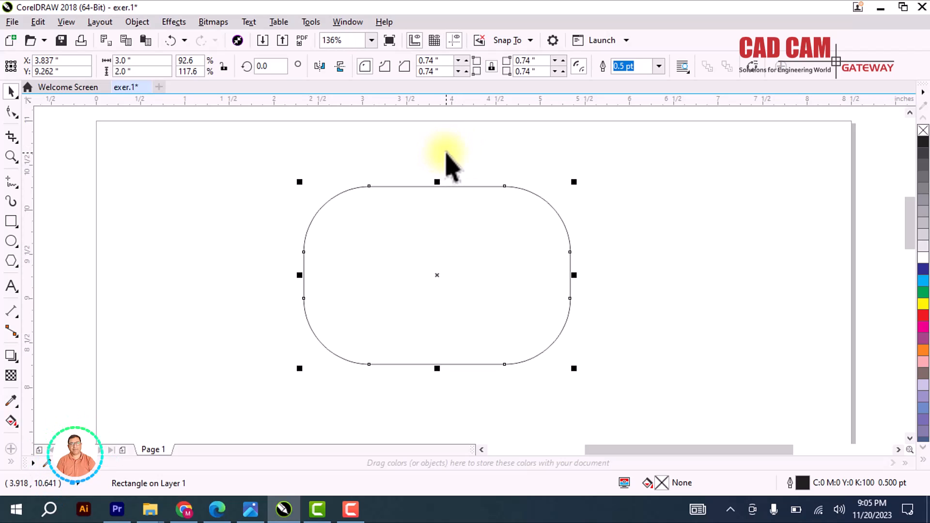
- Unlink the corner radii and set the rectangle's upper-left corner to 0.75 in and its lower-left corner to 0.5 in
left_click(492, 66)
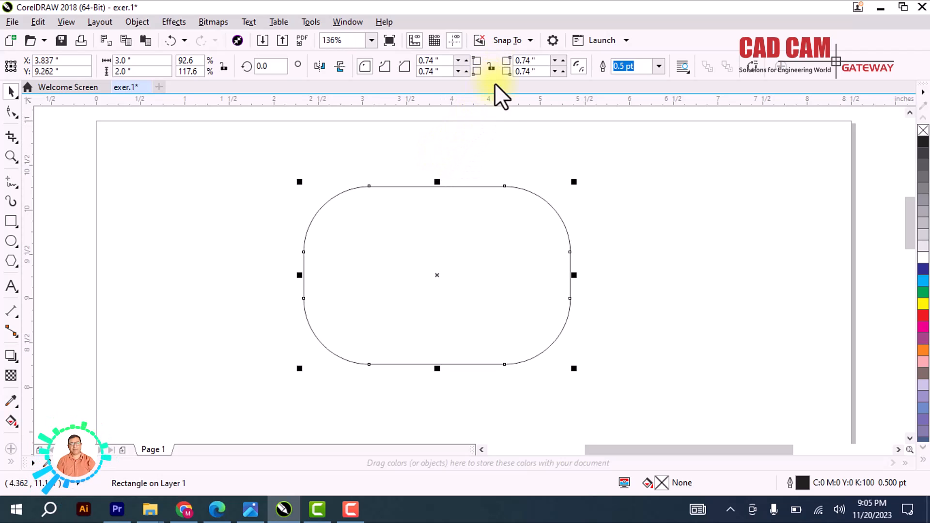
left_click(437, 62)
double_click(438, 62)
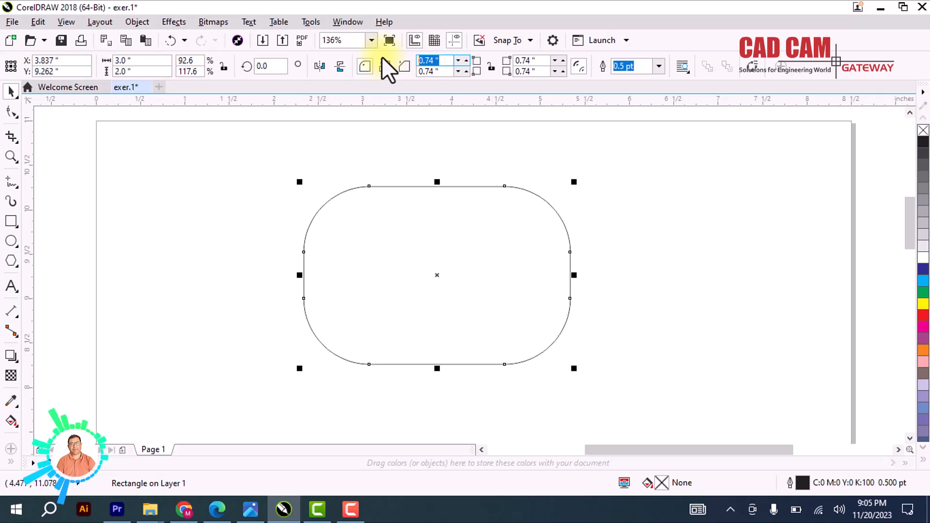
type(".75")
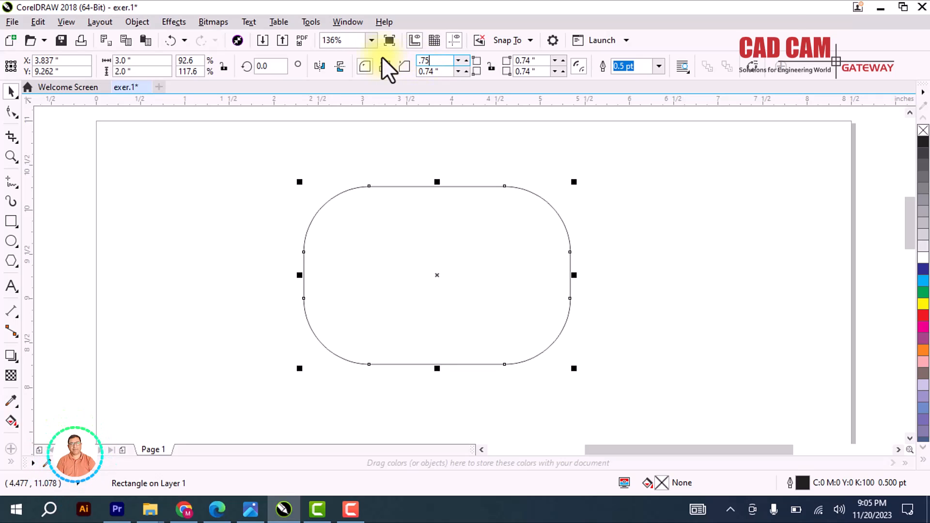
key("Tab")
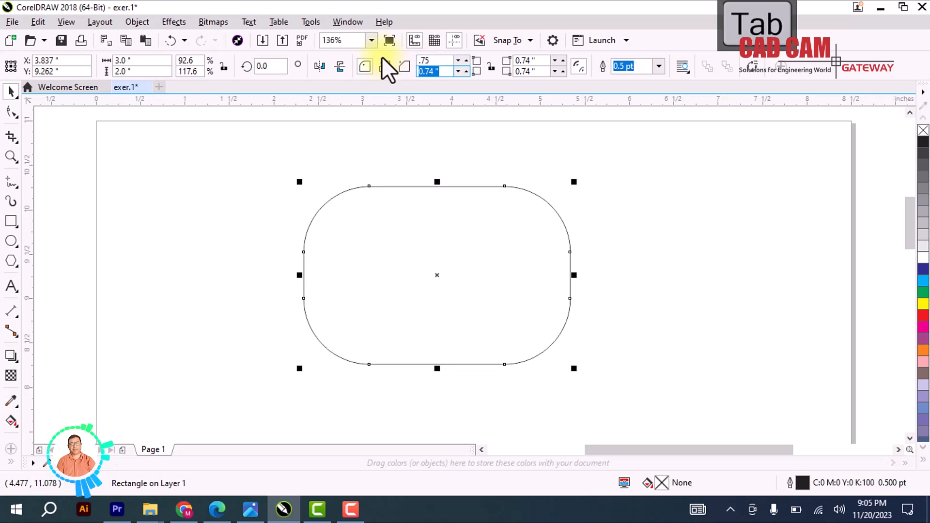
type(".5")
key("Return")
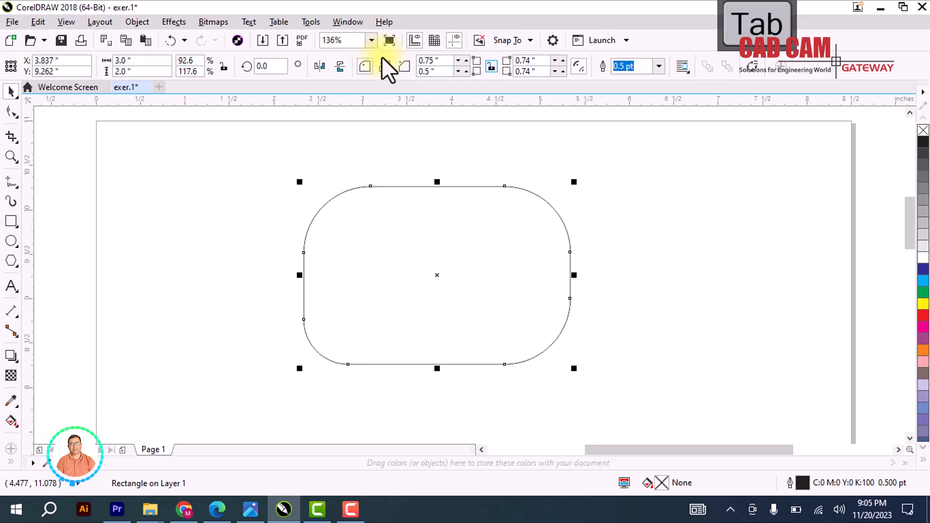
- Set the rectangle's upper-right corner radius to 0.25 in and its lower-right corner radius to 0
key("Tab")
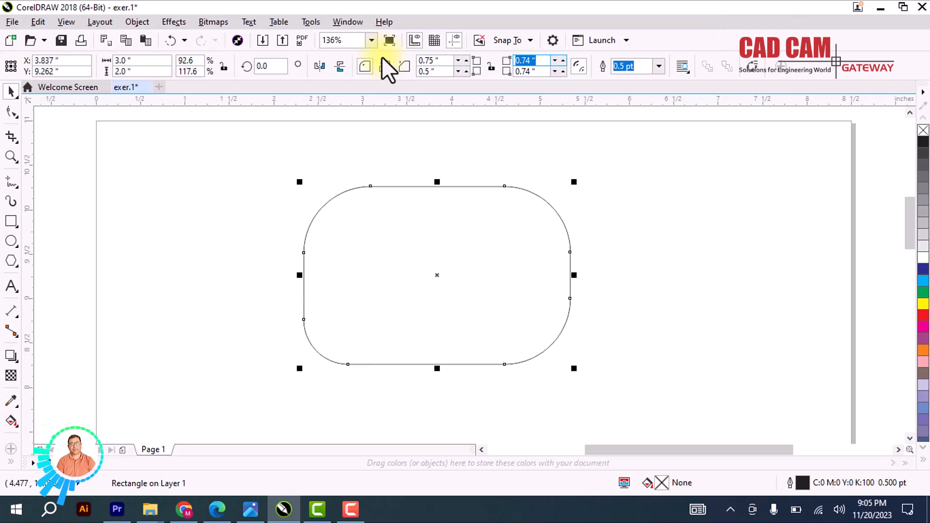
type(".25")
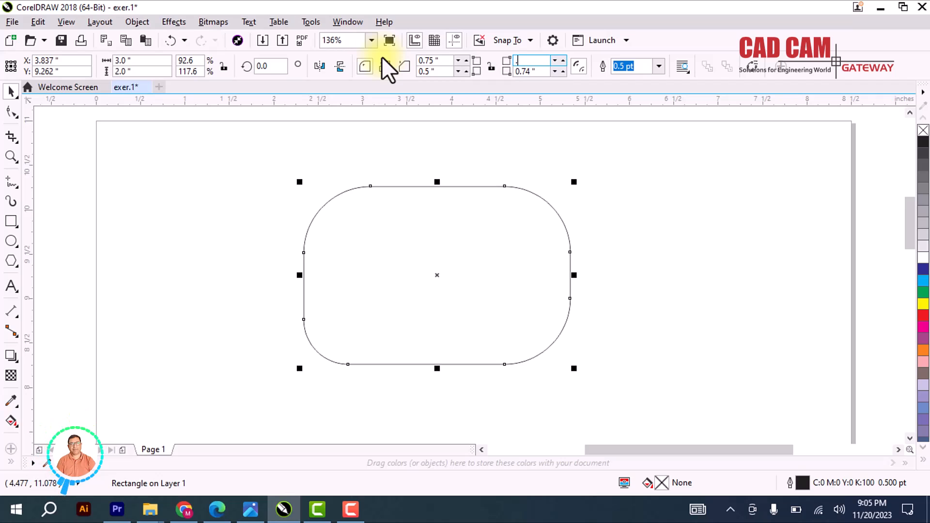
key("Tab")
type("0")
key("Return")
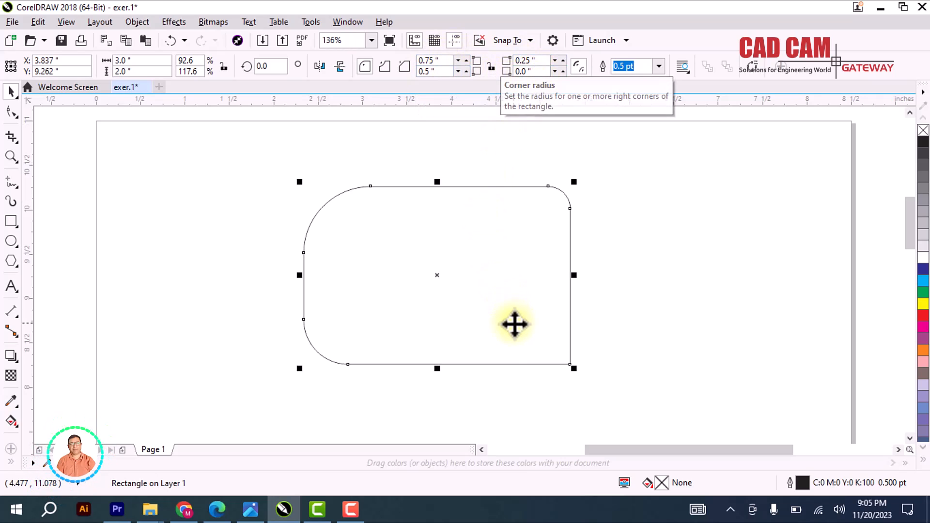
- Set the rectangle's outline width to 8.0 pt
left_click(657, 66)
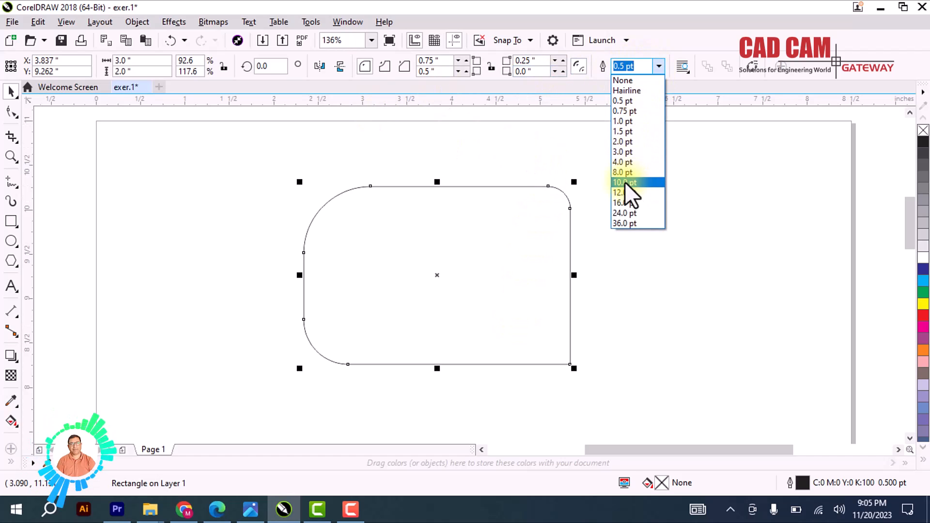
key("Escape")
left_click(659, 66)
left_click(627, 170)
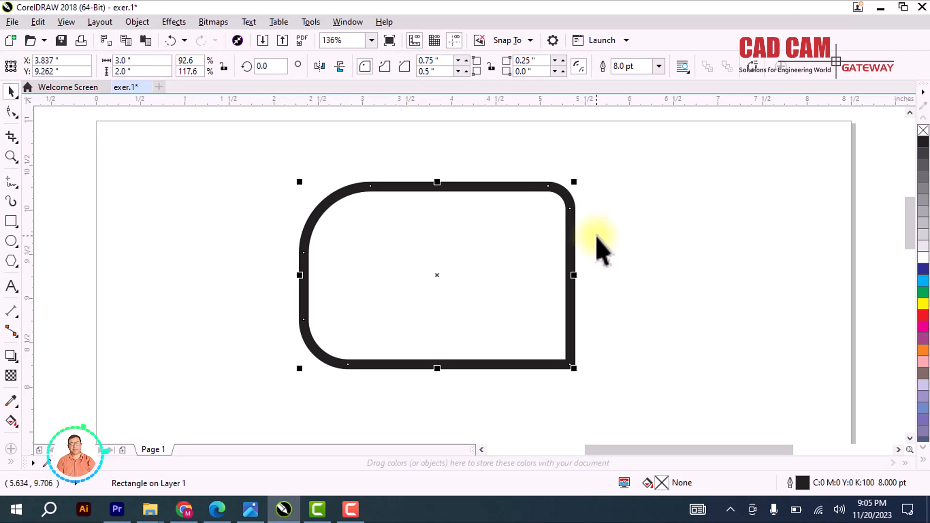
- Delete the rectangle and draw an ellipse about 3.41 in wide and 1.75 in high in the upper part of the page
key("Delete")
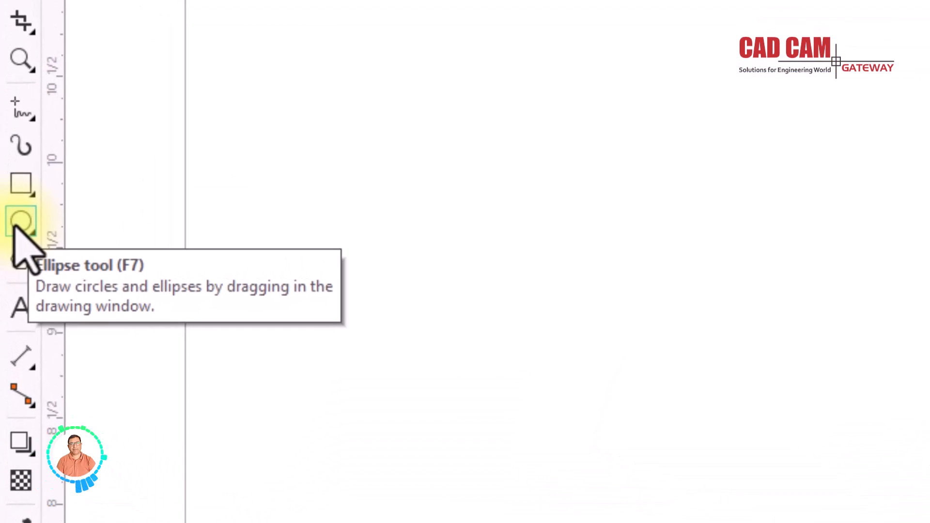
key("F7")
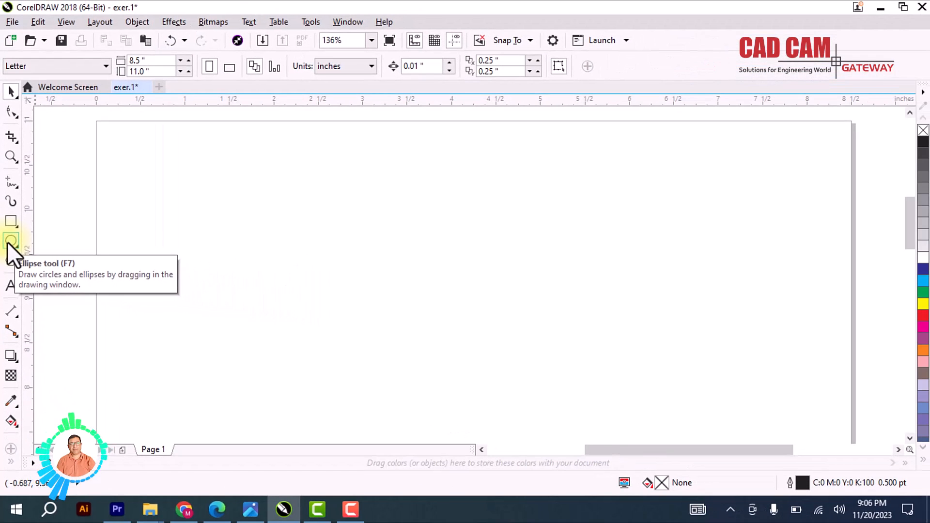
left_click(8, 241)
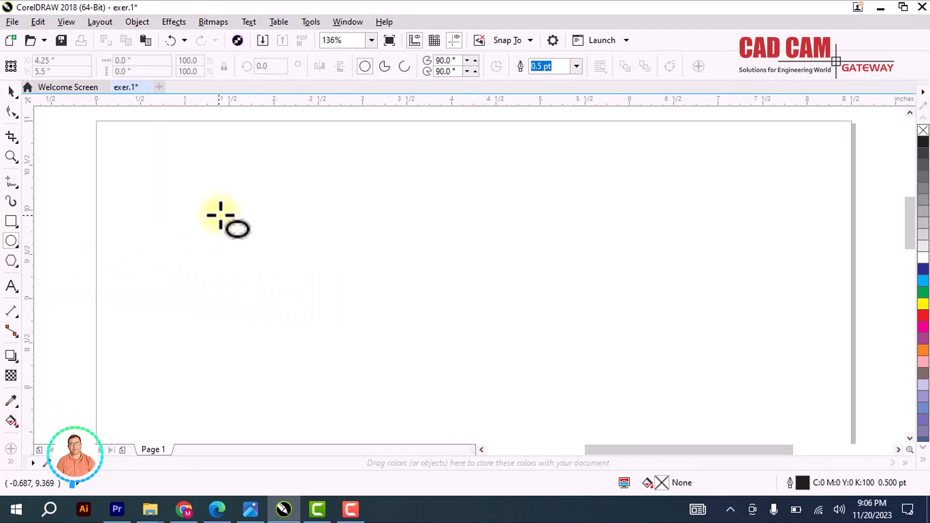
left_click_drag(314, 211, 627, 367)
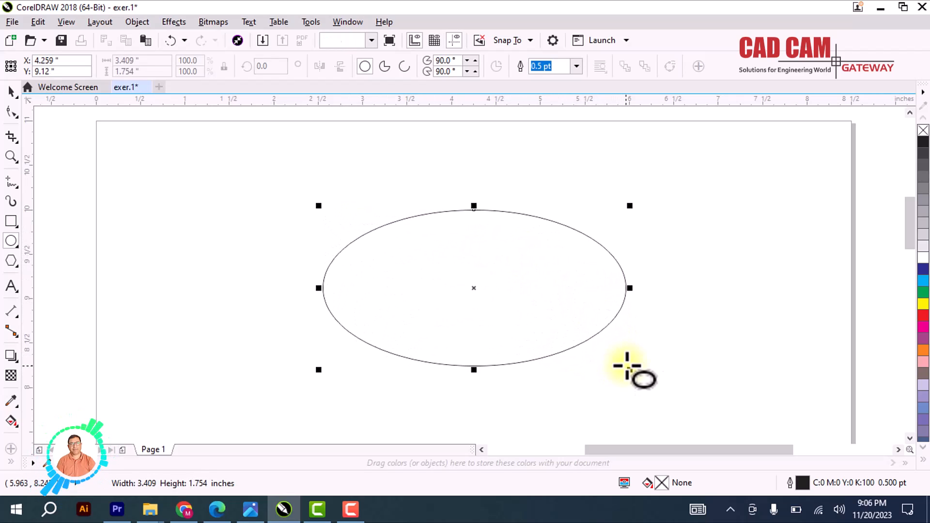
- Set the ellipse's width to 3.5 in and its height to 1.5 in
left_click(8, 89)
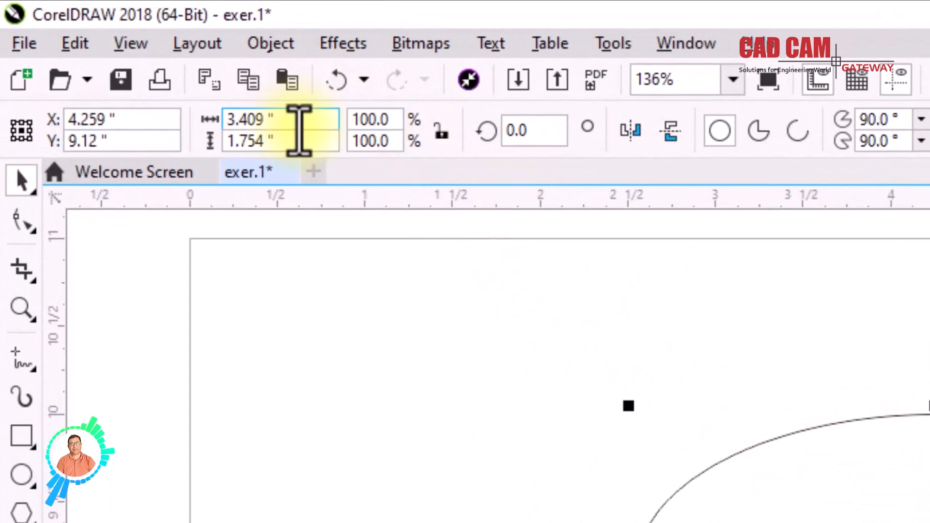
left_click(299, 125)
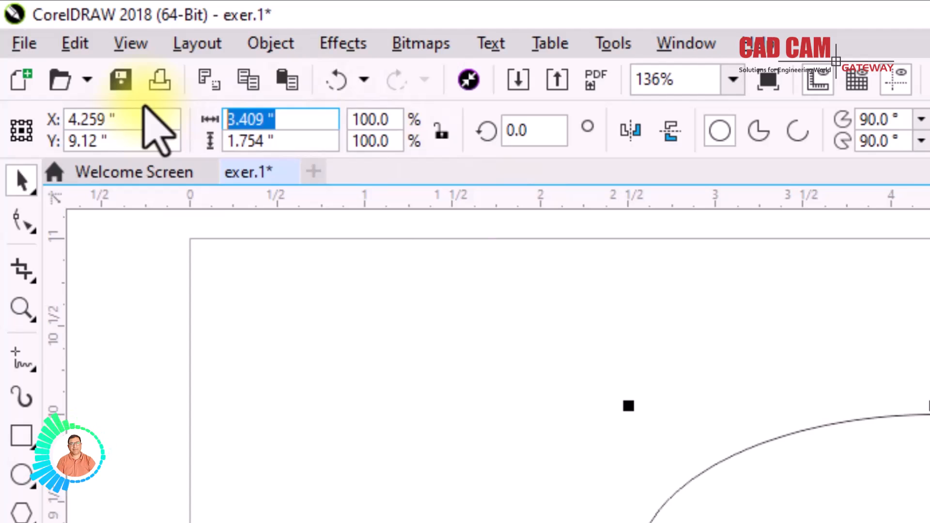
type("3.5")
key("Tab")
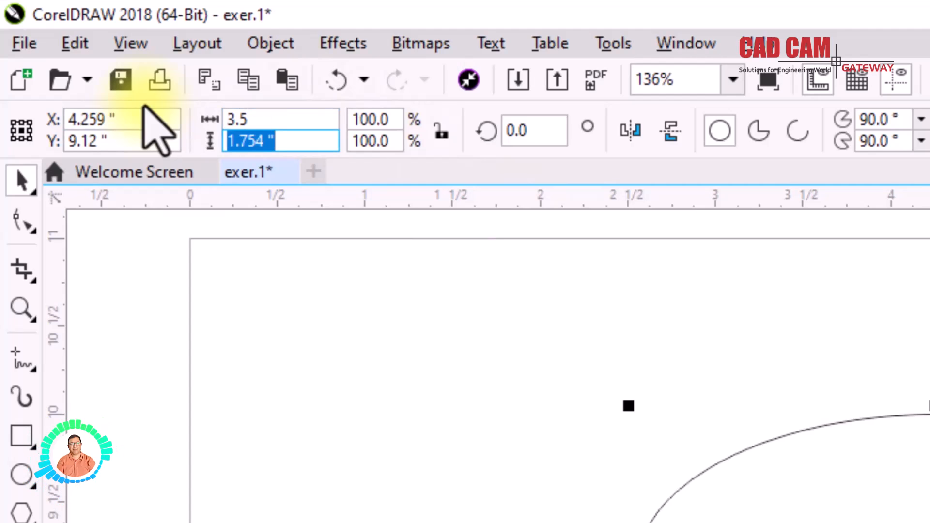
type("1.5")
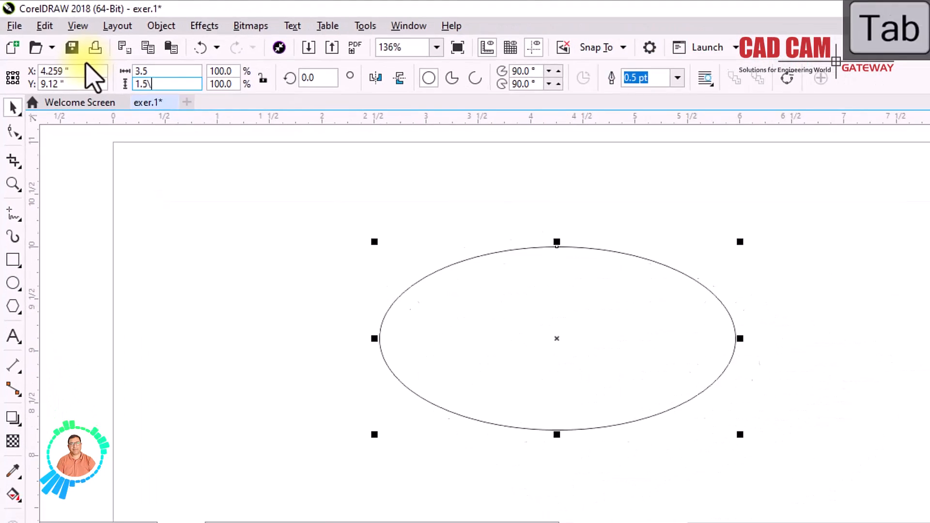
type("\\")
key("BackSpace")
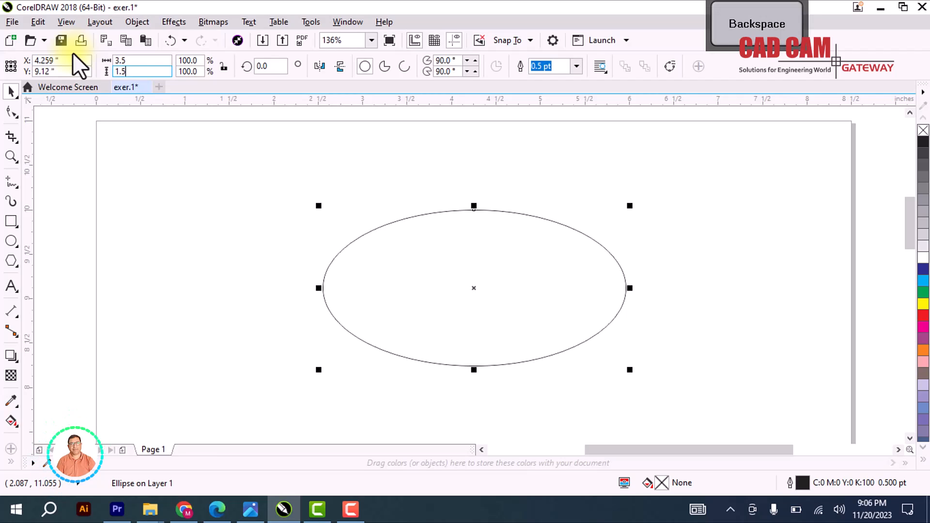
key("Return")
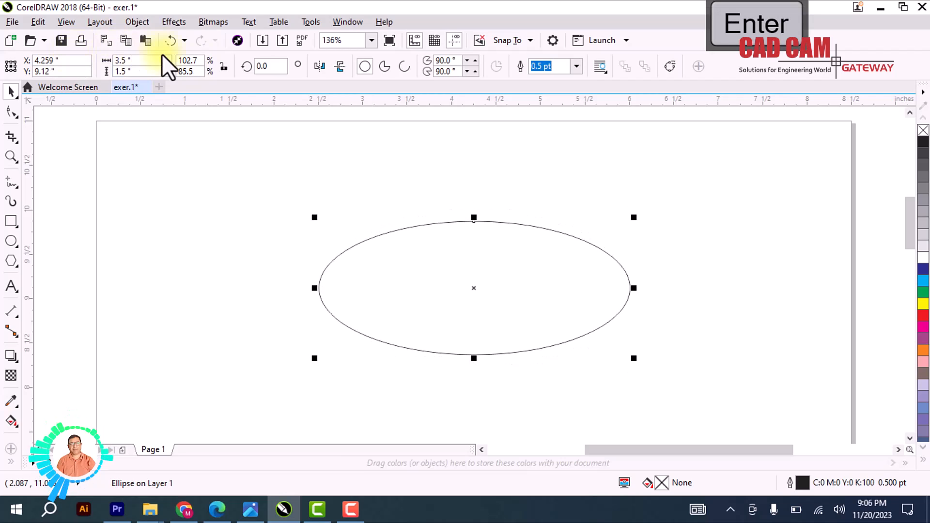
- Try rotating the ellipse upright and to 45°, and reset its rotation angle to 0
left_click(269, 66)
key("Return")
left_click(265, 68)
type("45")
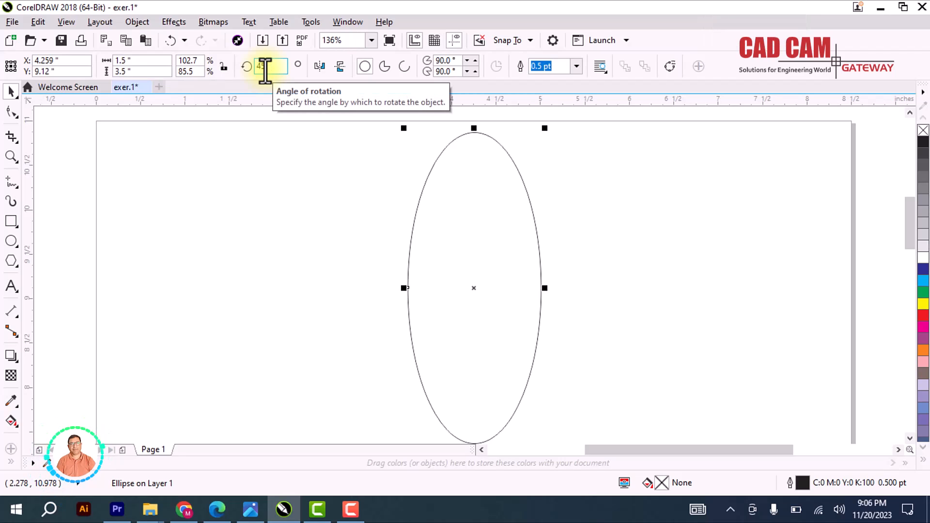
key("Return")
left_click_drag(278, 67, 193, 66)
type("0")
key("Return")
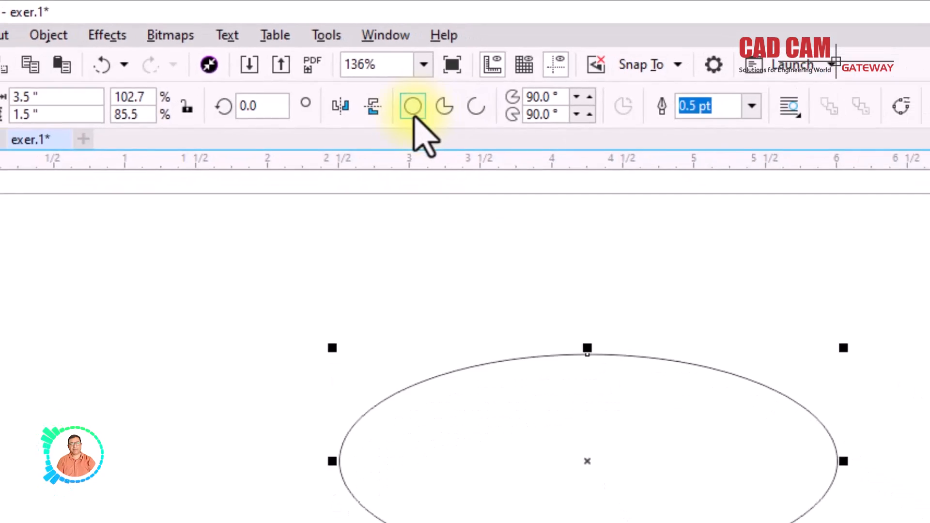
- Try the pie, arc and full ellipse forms on the ellipse, finishing with the pie form
left_click(444, 106)
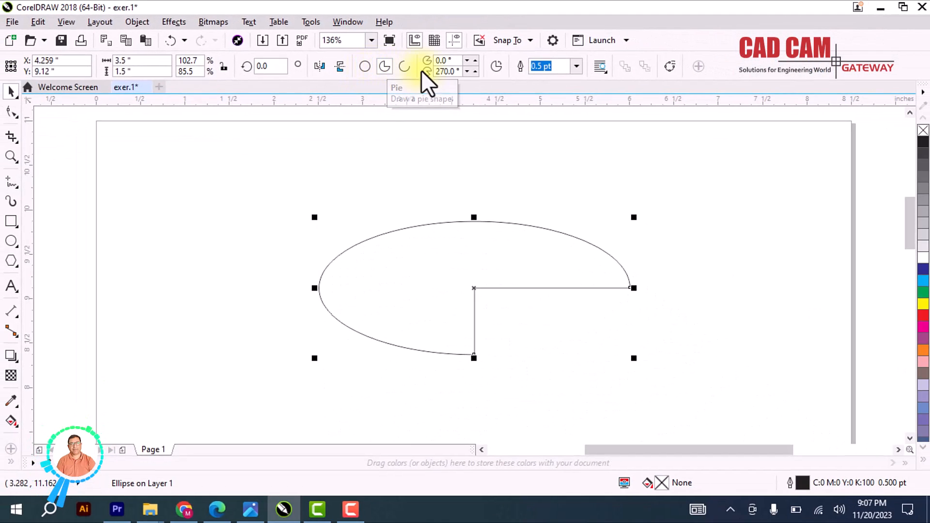
left_click(406, 68)
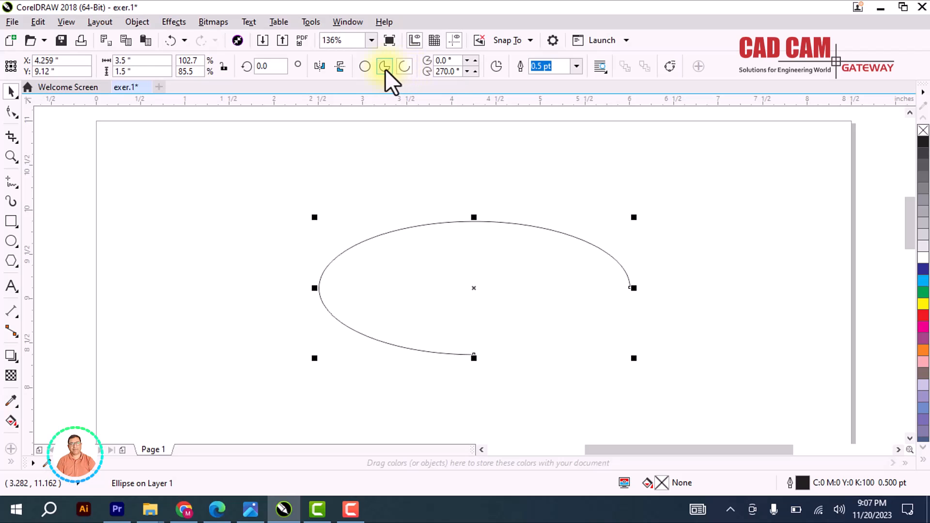
left_click(382, 65)
left_click(364, 65)
left_click(383, 67)
- Reduce the pie's ending angle to 237°, and change the shape to an arc and back to a full ellipse
left_click(468, 72)
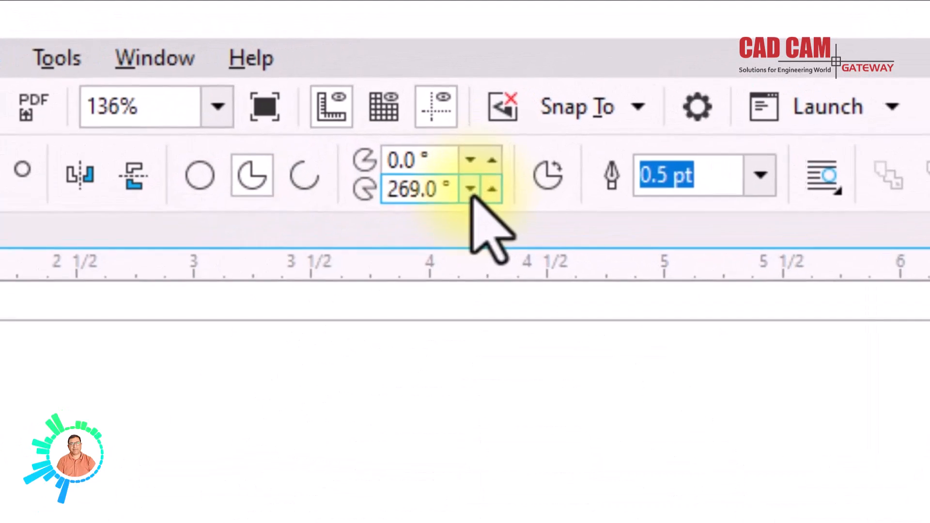
left_click(468, 72)
left_click(468, 73)
left_click(467, 72)
left_click(471, 193)
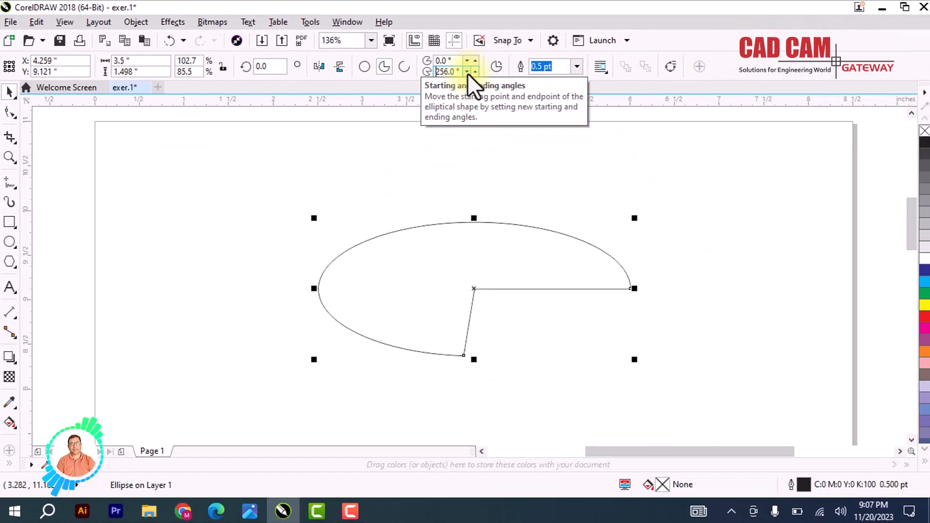
left_click(468, 72)
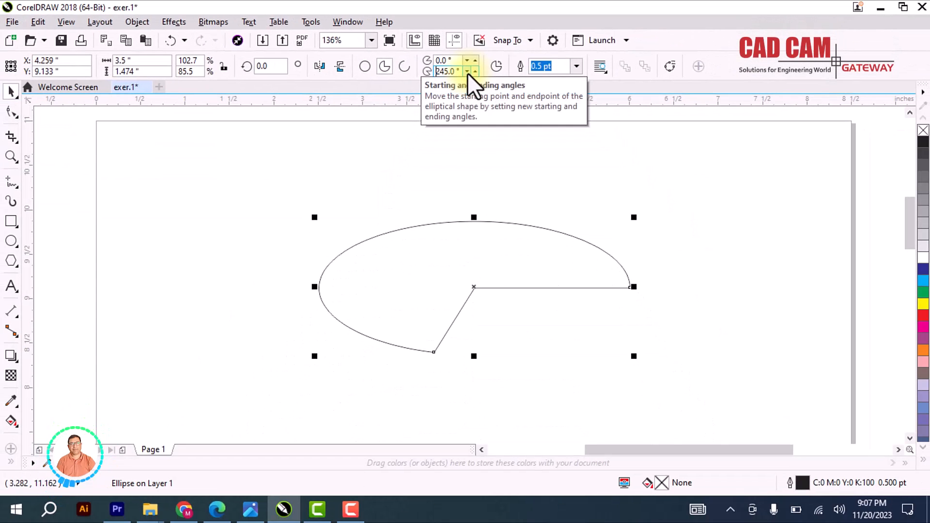
left_click(468, 72)
left_click(404, 66)
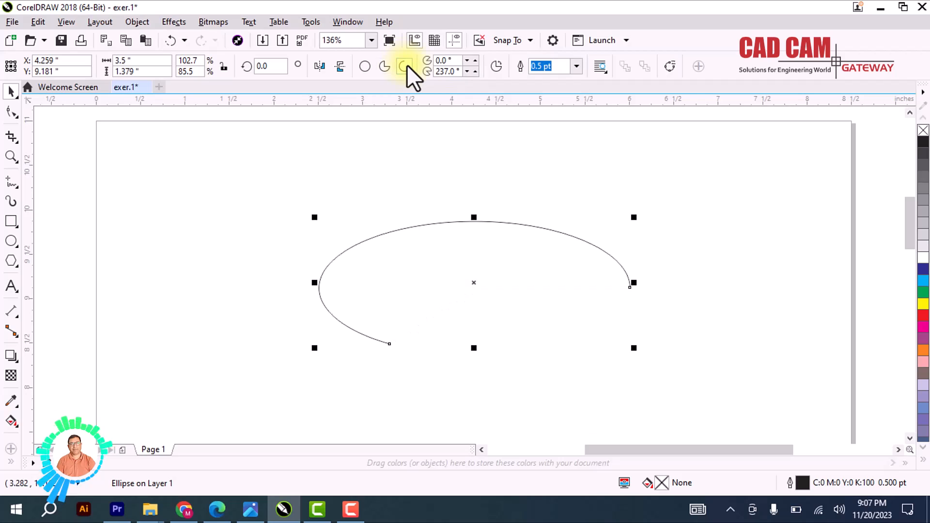
left_click(365, 67)
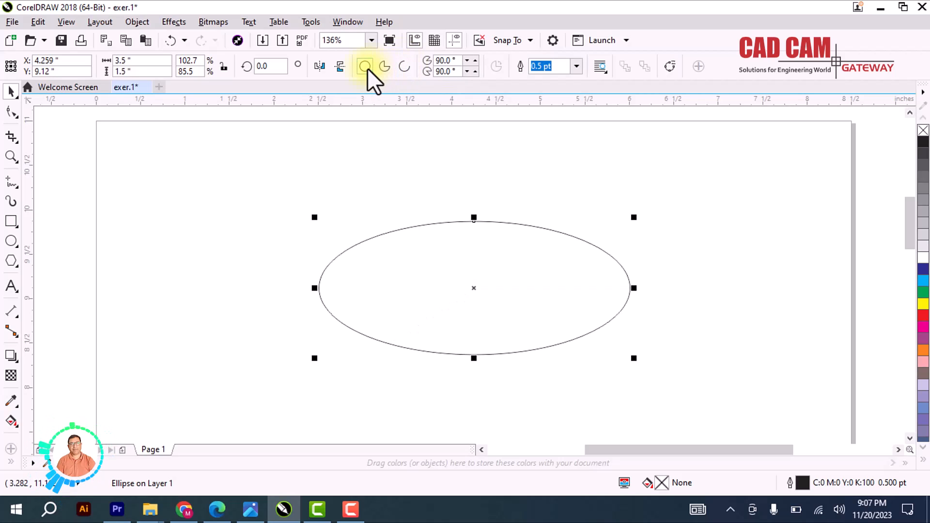
- Set the ellipse's outline width to 8.0 pt and delete the ellipse
left_click(577, 70)
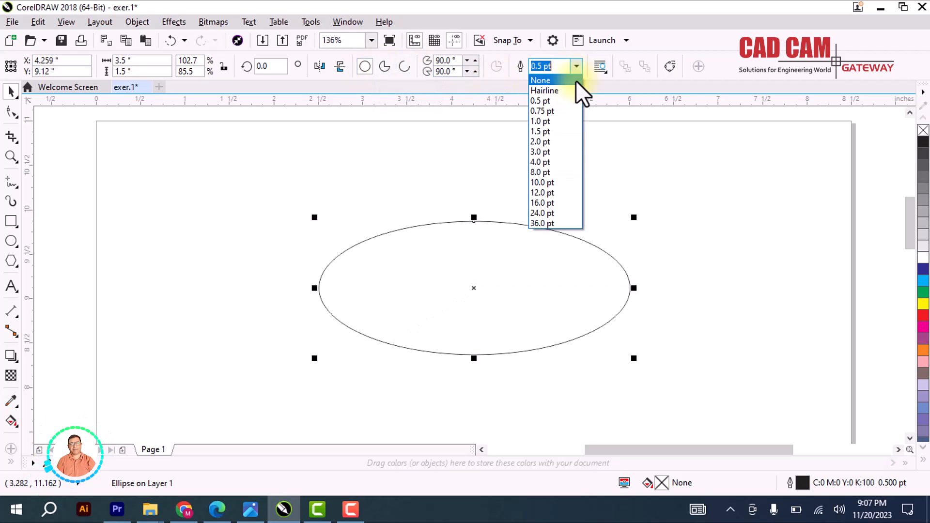
left_click(561, 174)
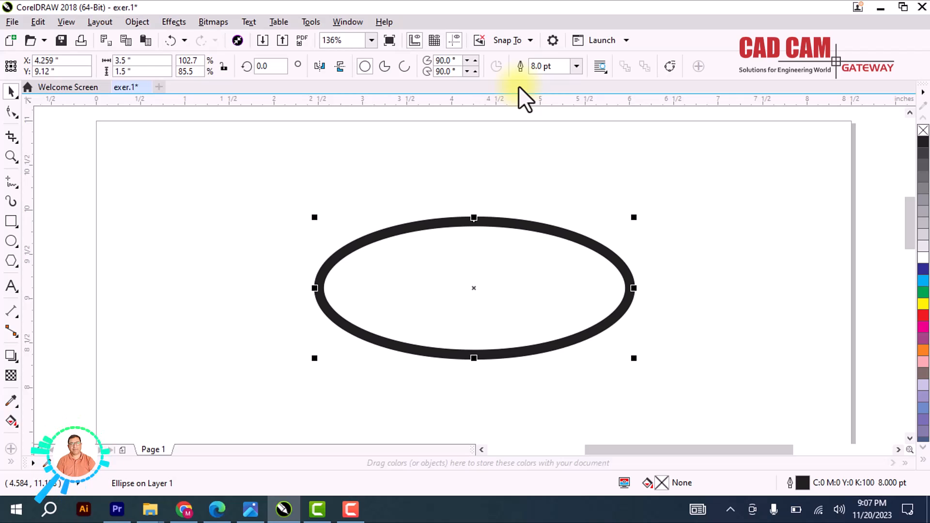
key("Delete")
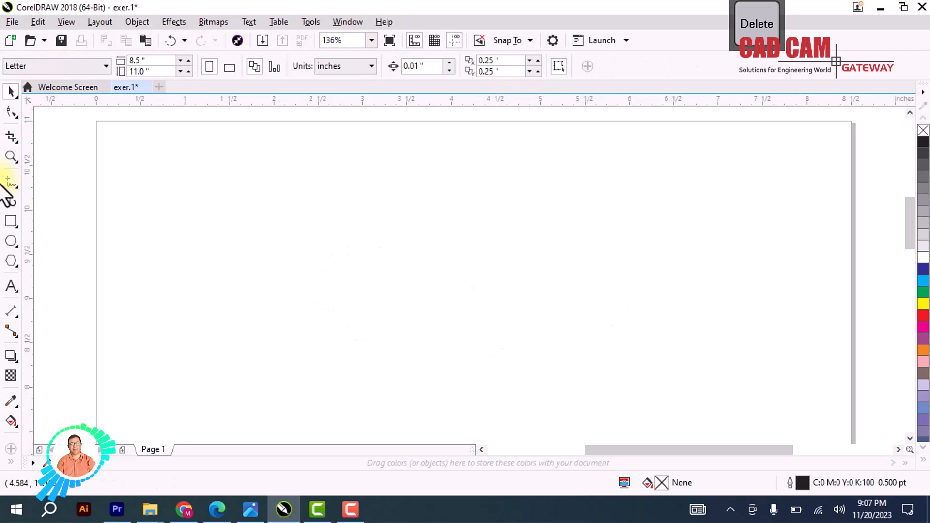
- Draw a circle about 2 in across near the page's middle and a square about 2.09 in wide to its left
left_click(11, 240)
left_click_drag(373, 239, 561, 368)
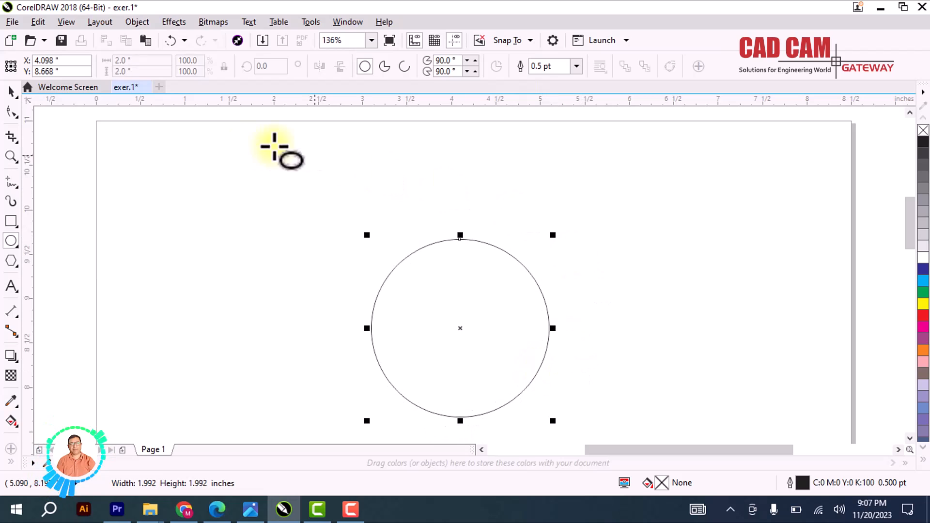
left_click(11, 220)
left_click_drag(160, 174, 345, 360)
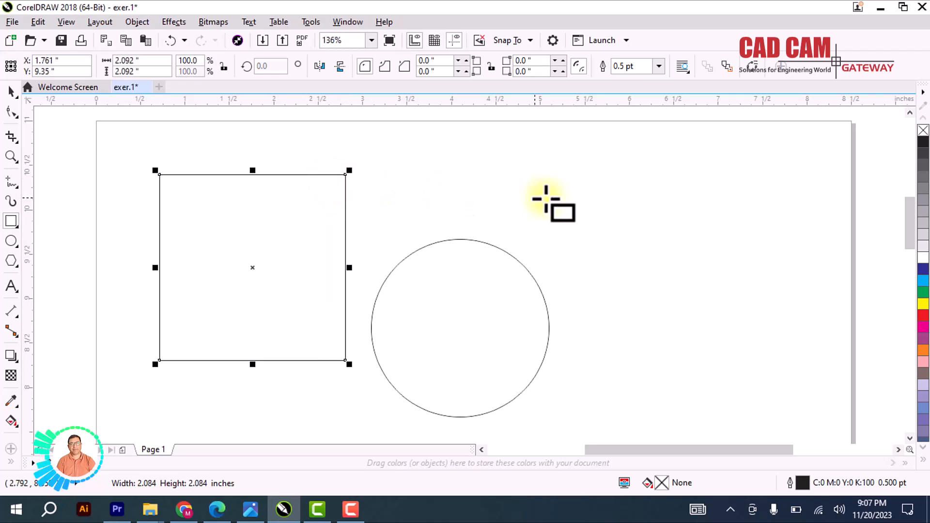
- Draw a square about 1.75 in wide right of the circle and a smaller circle between the two squares
left_click_drag(565, 171, 721, 241)
left_click(11, 241)
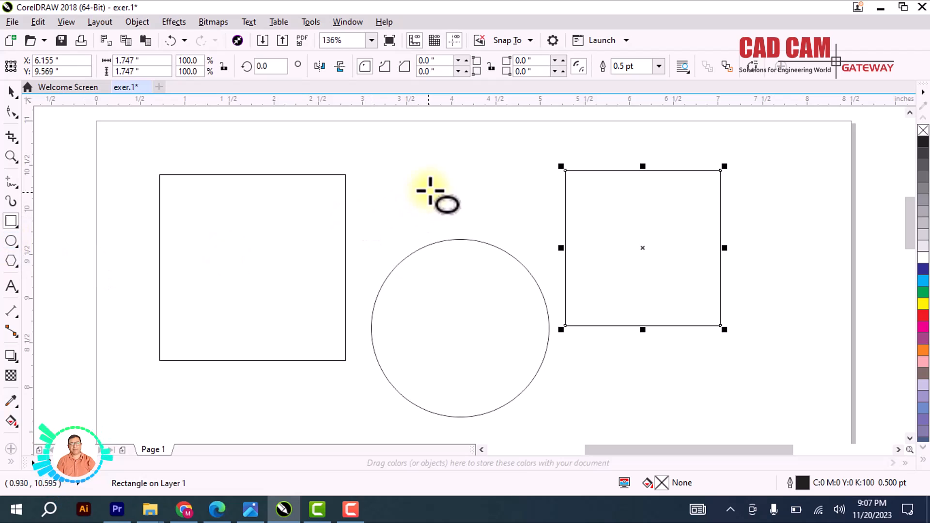
left_click_drag(410, 168, 516, 173)
- Select all the circles and squares on the page and delete them
left_click(10, 91)
left_click_drag(734, 152, 138, 422)
key("Delete")
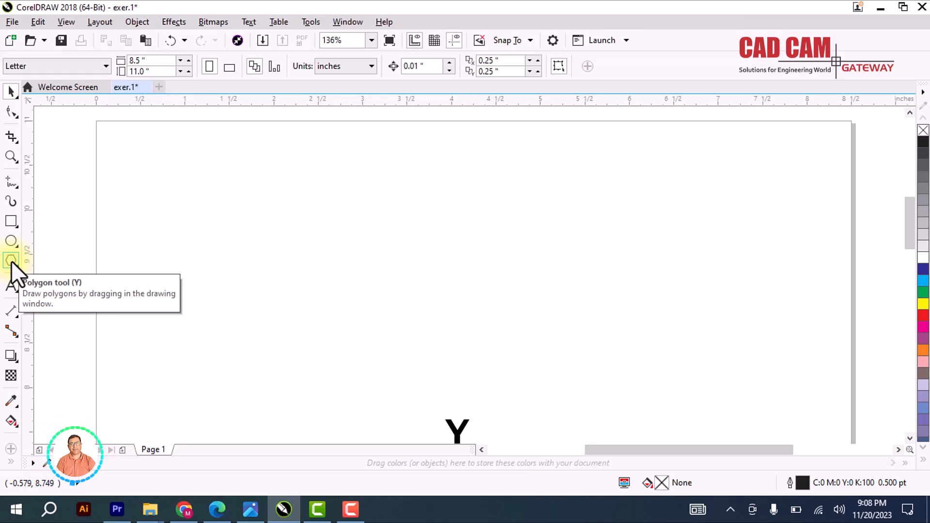
- Draw a five-sided polygon about 1.52 in across in the upper part of the page
left_click(11, 261)
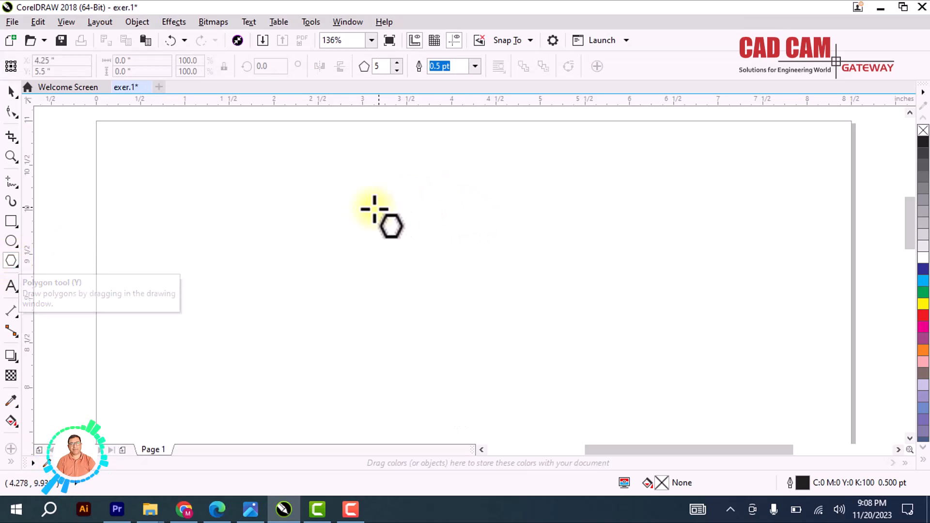
left_click_drag(321, 196, 450, 279)
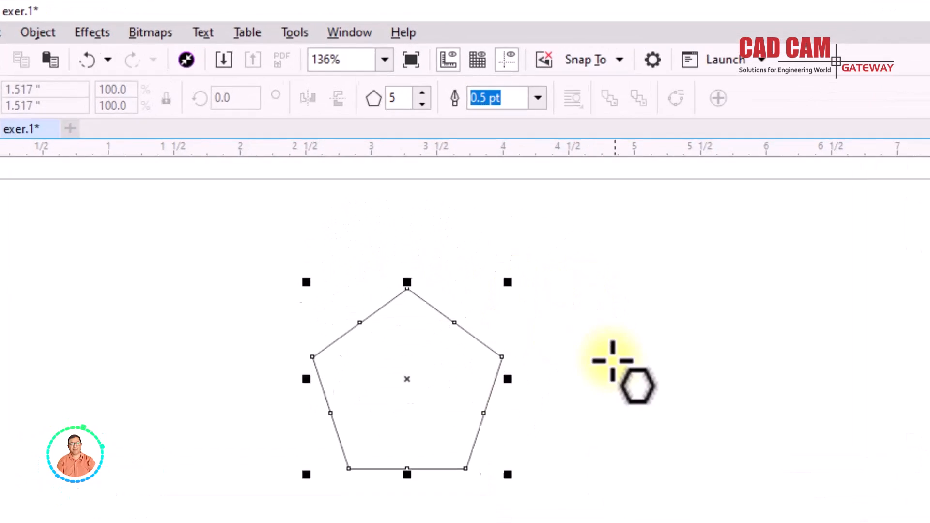
- Vary the polygon's number of sides, raising it, lowering it to 3 and finishing at 18
left_click(397, 62)
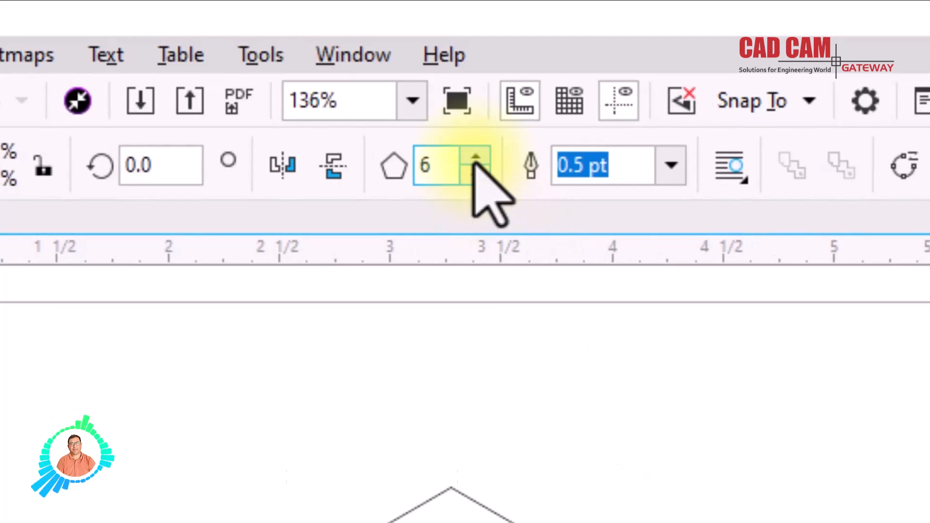
left_click_drag(475, 160, 475, 160)
left_click(475, 176)
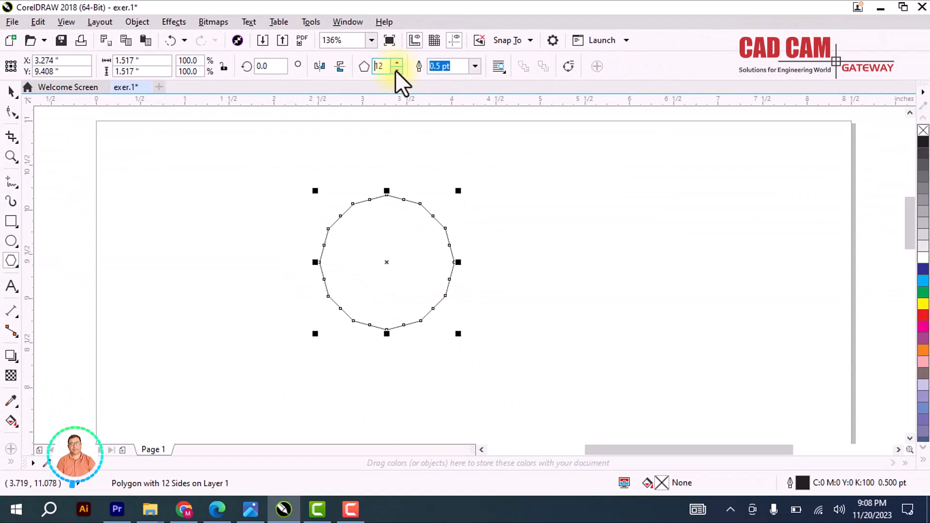
left_click(395, 71)
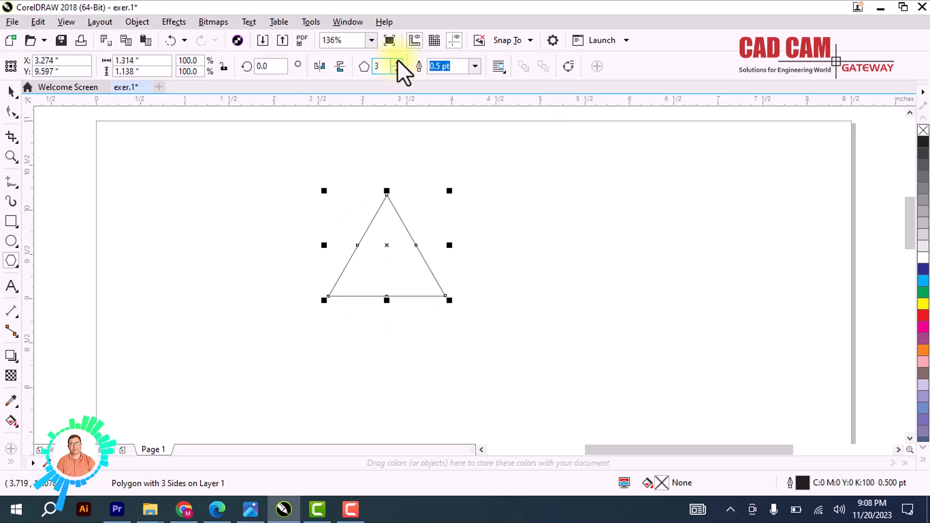
left_click(397, 62)
left_click_drag(397, 63, 397, 63)
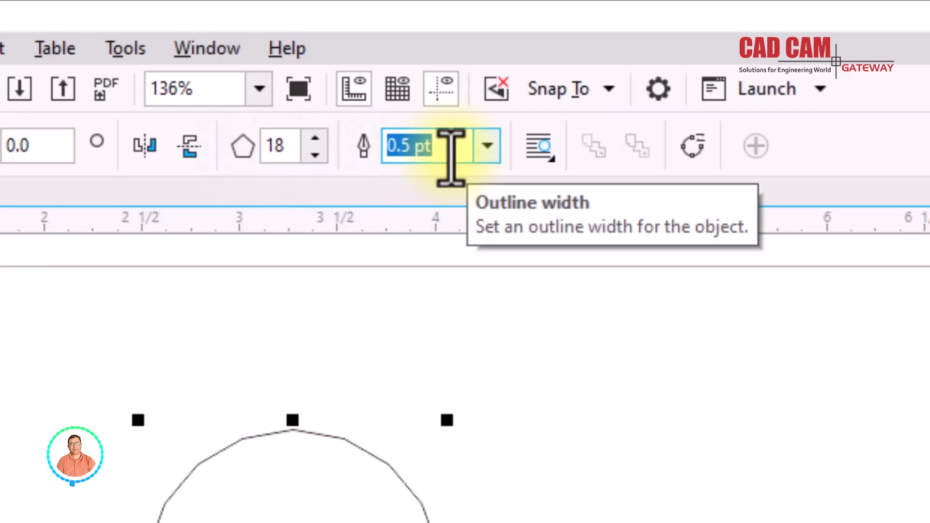
- Set the polygon's outline width to 5.0 pt and its number of sides to 3
left_click(450, 158)
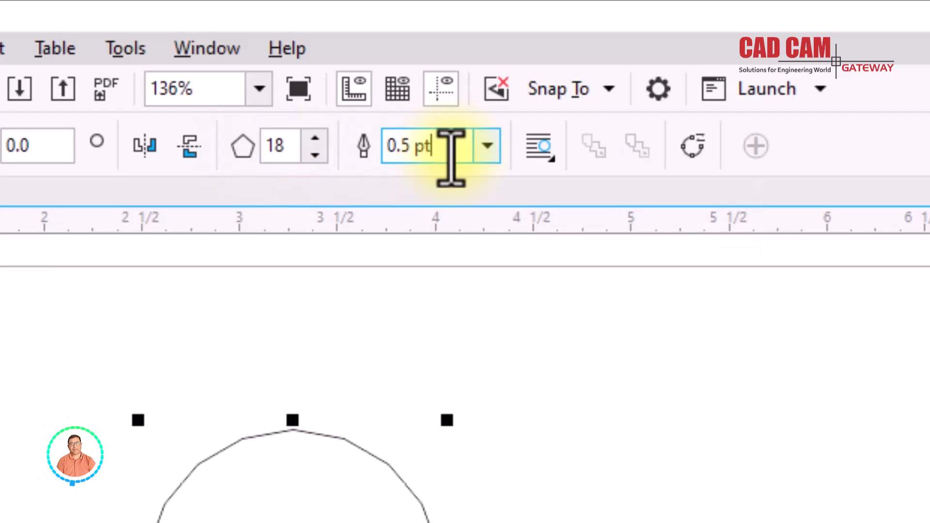
key("ctrl+a")
type("5")
key("Return")
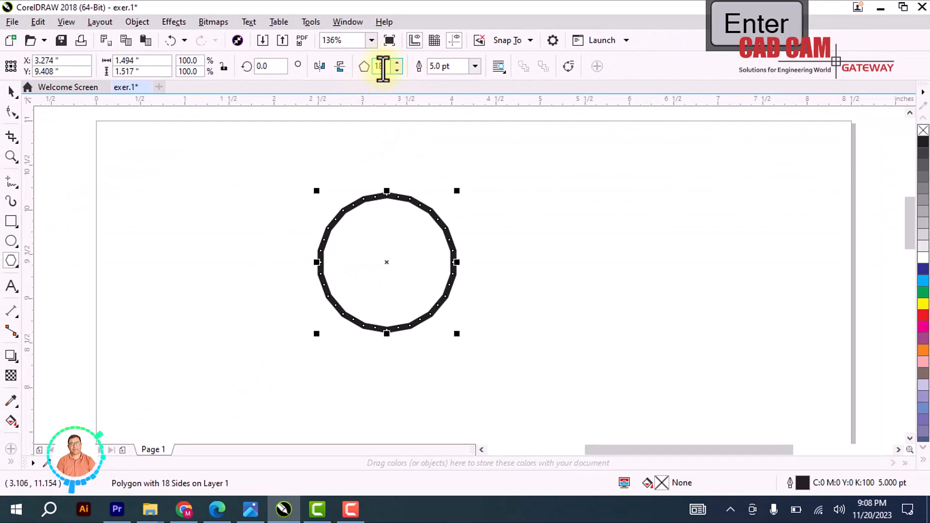
type("3")
key("Return")
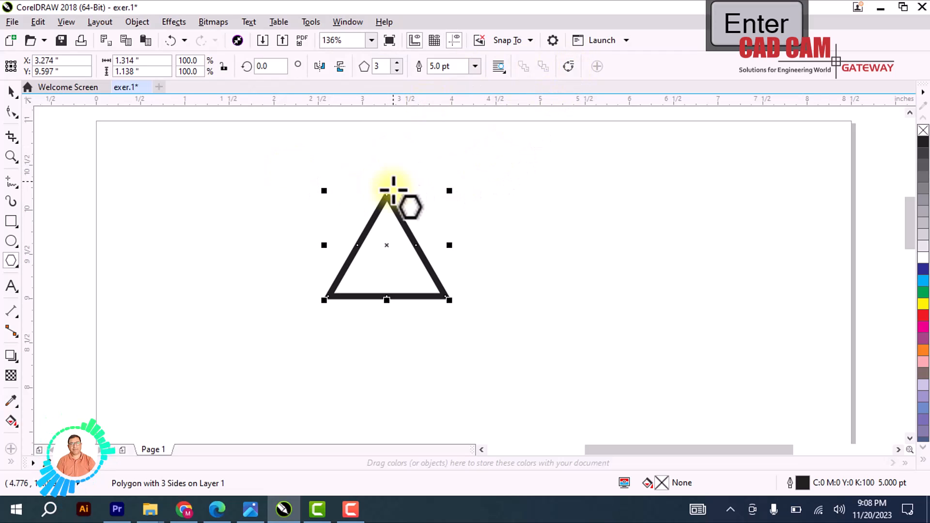
- Scale the triangle up proportionally to about 2.26 in wide and 1.95 in high, and deselect it
left_click(11, 91)
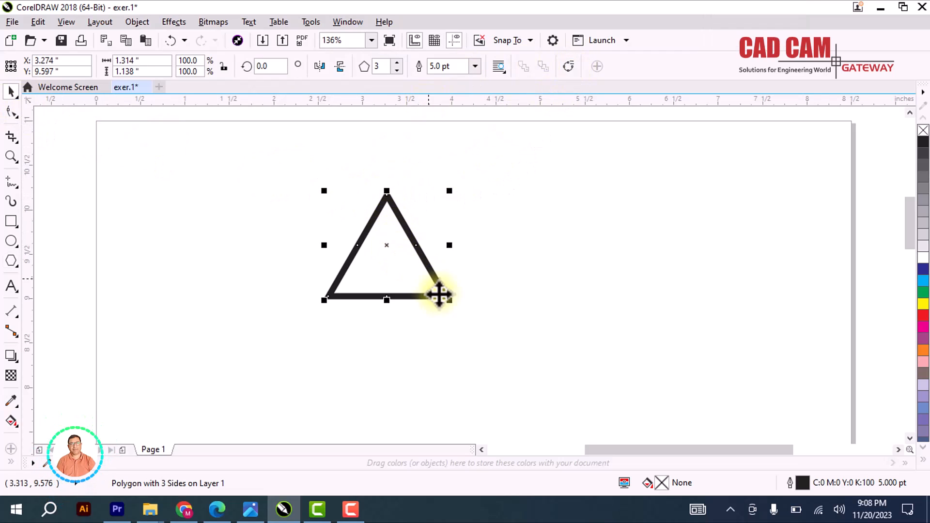
left_click_drag(450, 300, 533, 372)
left_click(330, 187)
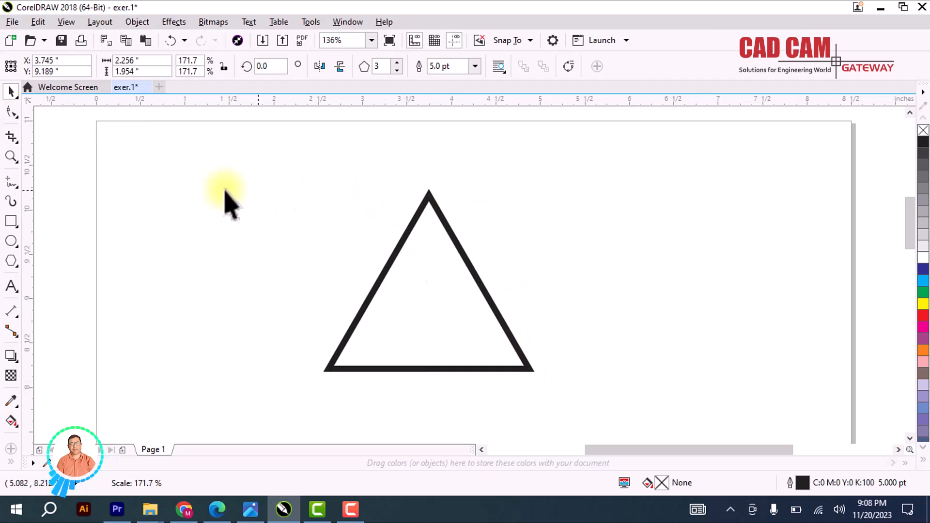
left_click(8, 216)
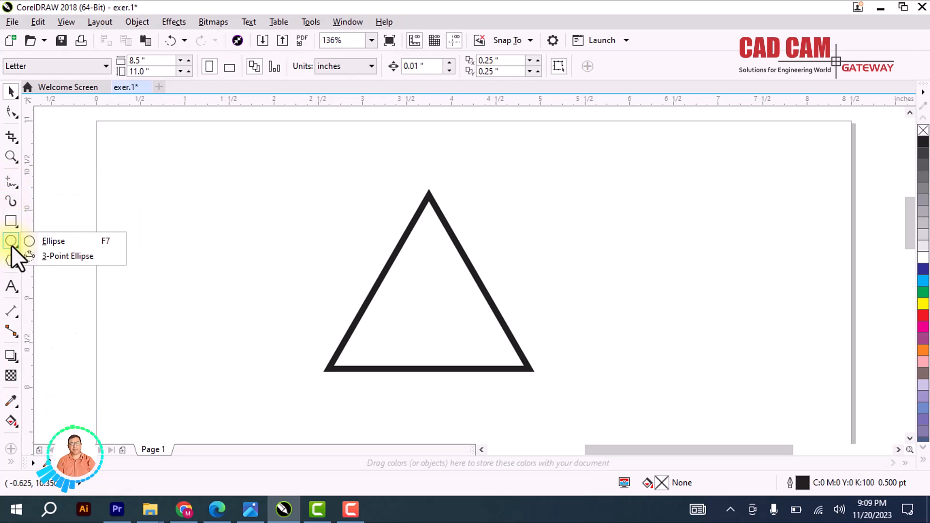
mouse_move(11, 262)
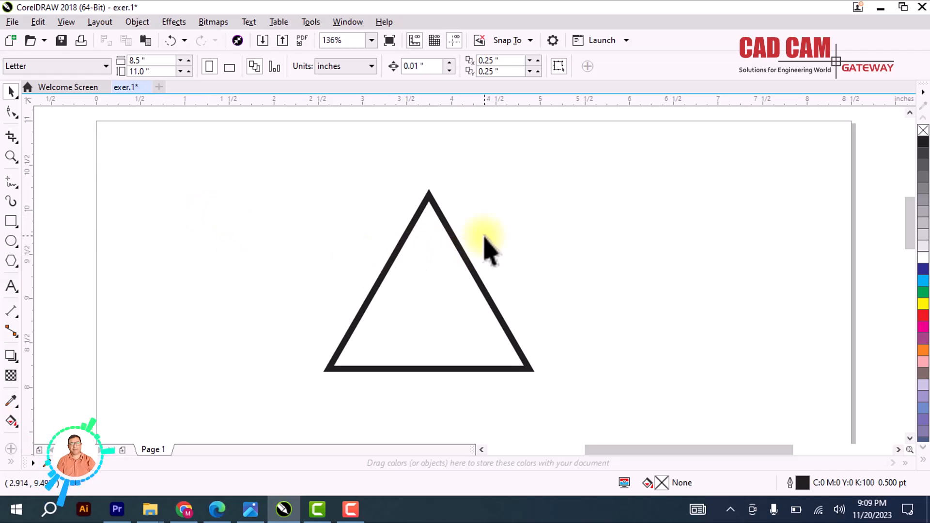
- Delete the triangle from the page
left_click(452, 236)
key("Delete")
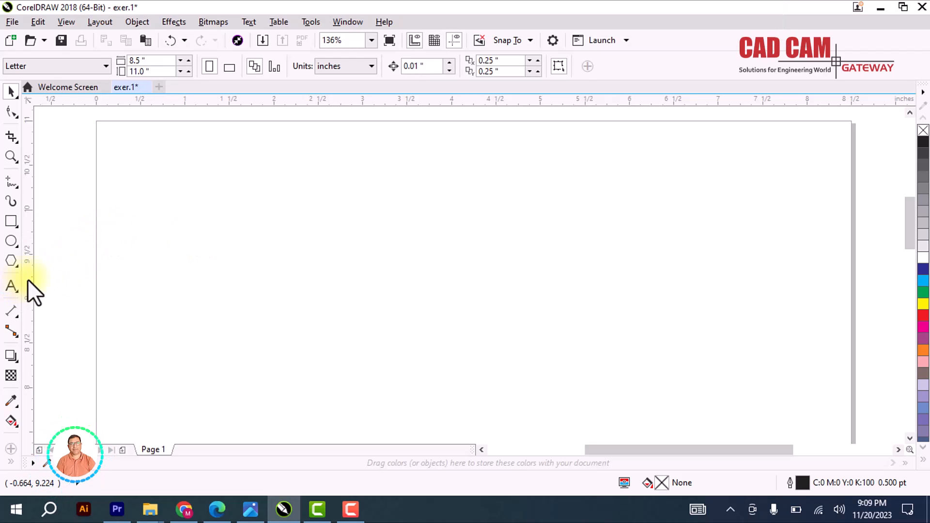
- Add artistic text in the upper part of the page, replacing the trial characters ";slkdfh a;sdkfha sfkf" with "CAD CAM Gateway"
left_click(9, 286)
key("F8")
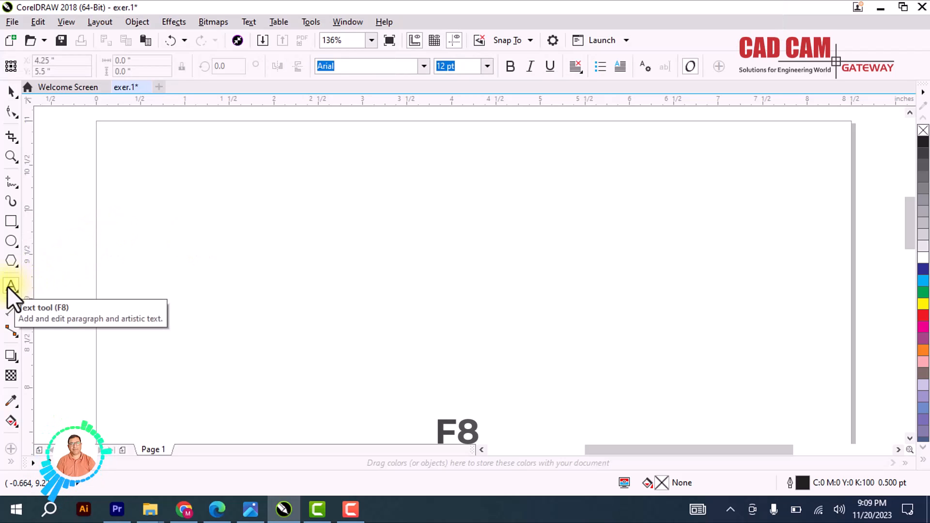
left_click(323, 259)
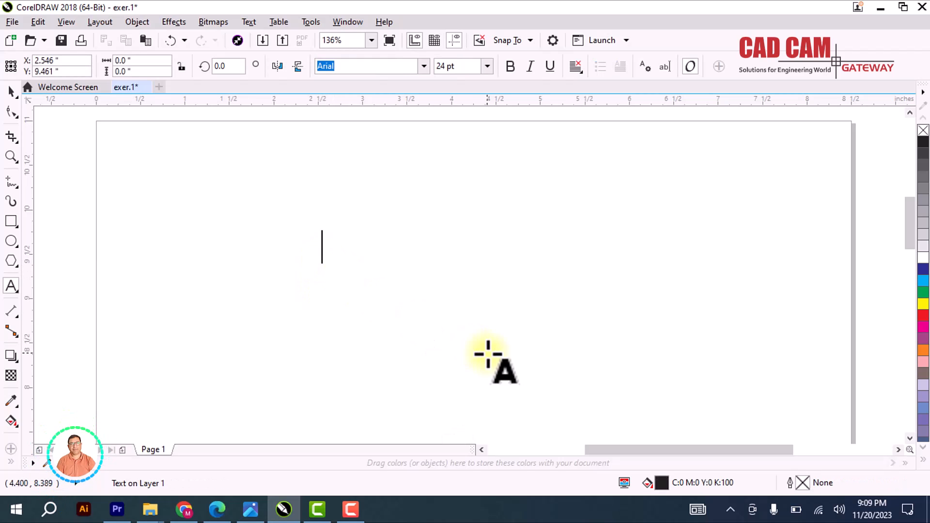
type(";slkdfh a;sdkfha sfkf")
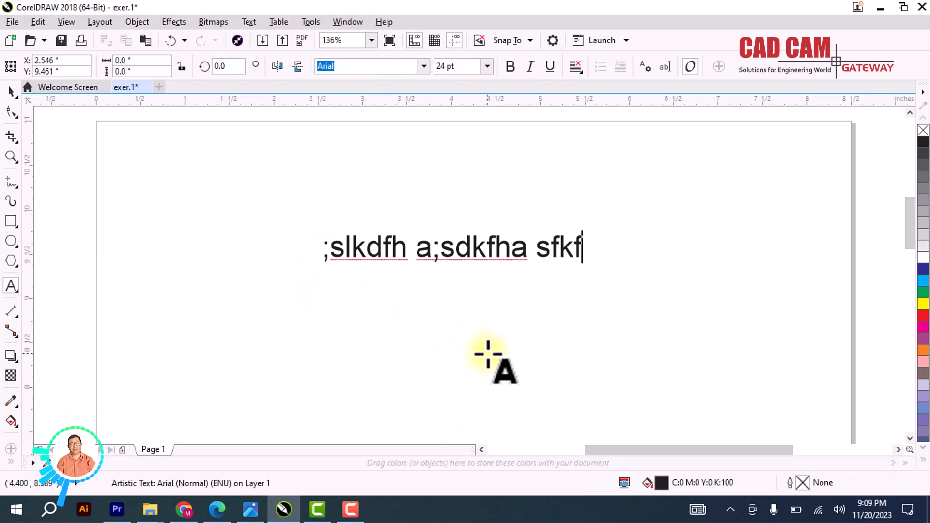
key("BackSpace")
key("BackSpace")
key("BackSpace")
key("BackSpace")
key("BackSpace")
key("BackSpace")
key("BackSpace")
key("BackSpace")
key("BackSpace")
key("BackSpace")
key("BackSpace")
key("BackSpace")
key("BackSpace")
key("BackSpace")
key("BackSpace")
key("BackSpace")
key("BackSpace")
key("BackSpace")
key("BackSpace")
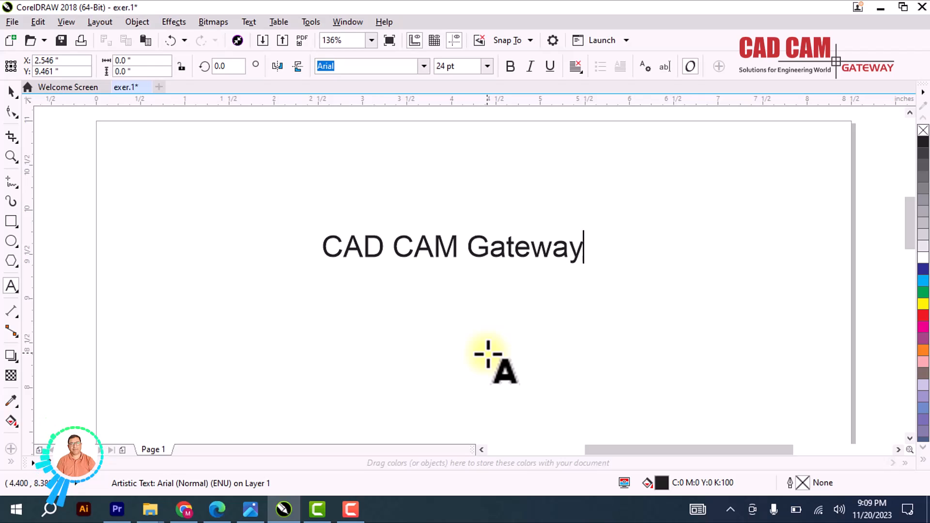
key("Escape")
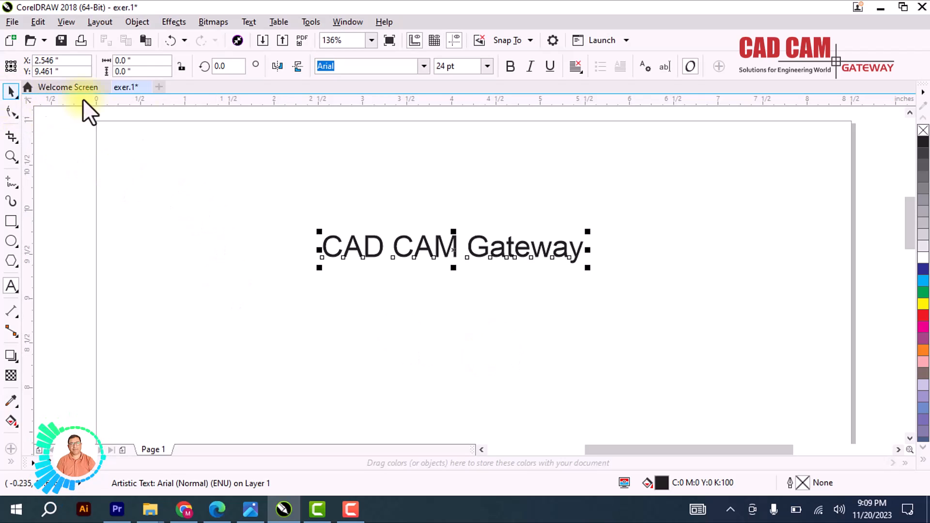
- Scale the "CAD CAM Gateway" text up proportionally to about 4.27 in wide, and set its font size to 48 pt
left_click_drag(573, 259, 712, 354)
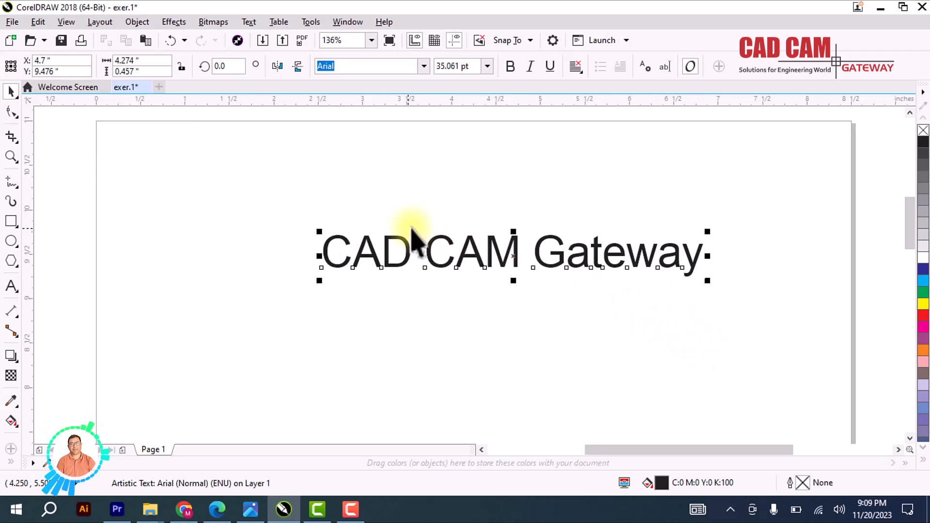
left_click(487, 66)
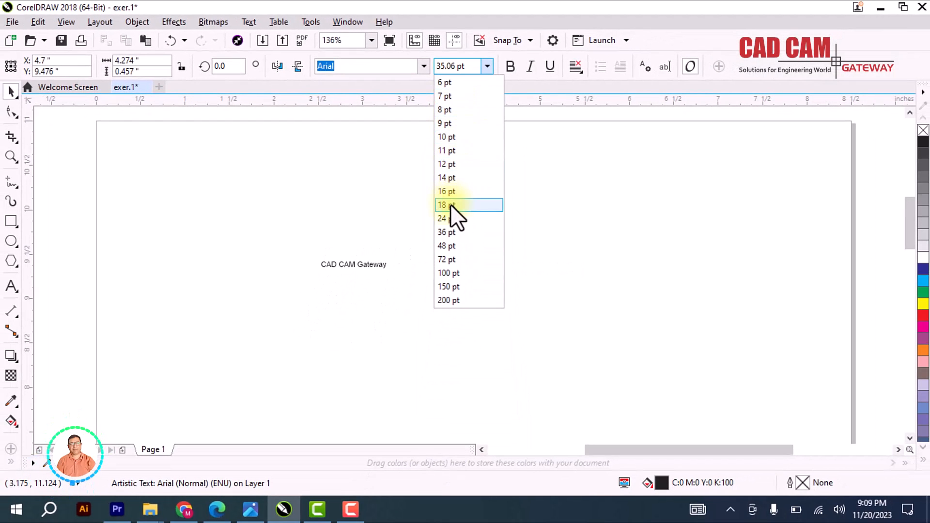
left_click(449, 245)
- Preview several typefaces on the "CAD CAM Gateway" text and apply the Barlow Condensed font
left_click(11, 157)
left_click_drag(299, 201, 870, 307)
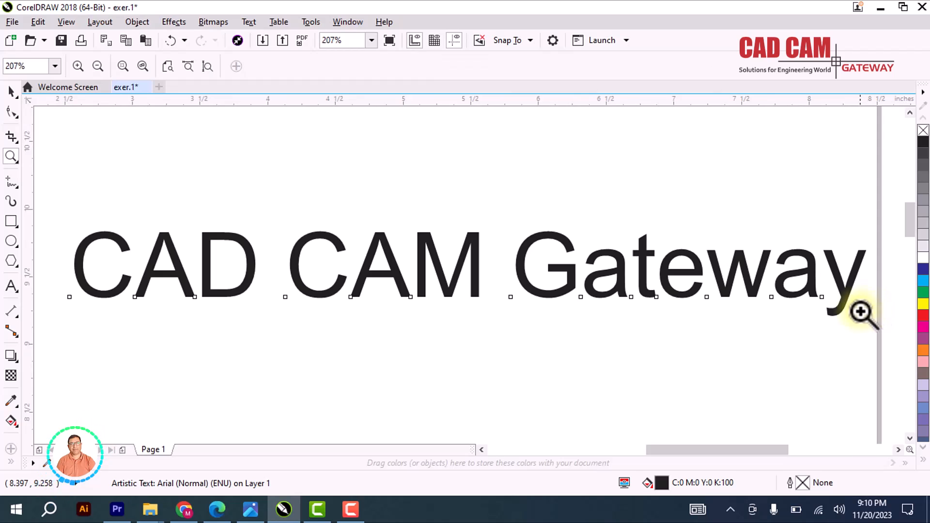
left_click(11, 91)
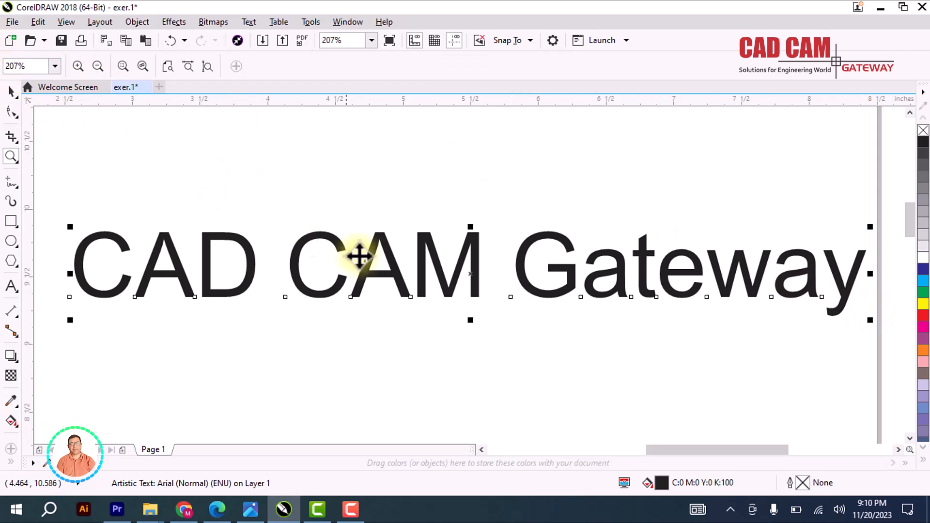
left_click(405, 274)
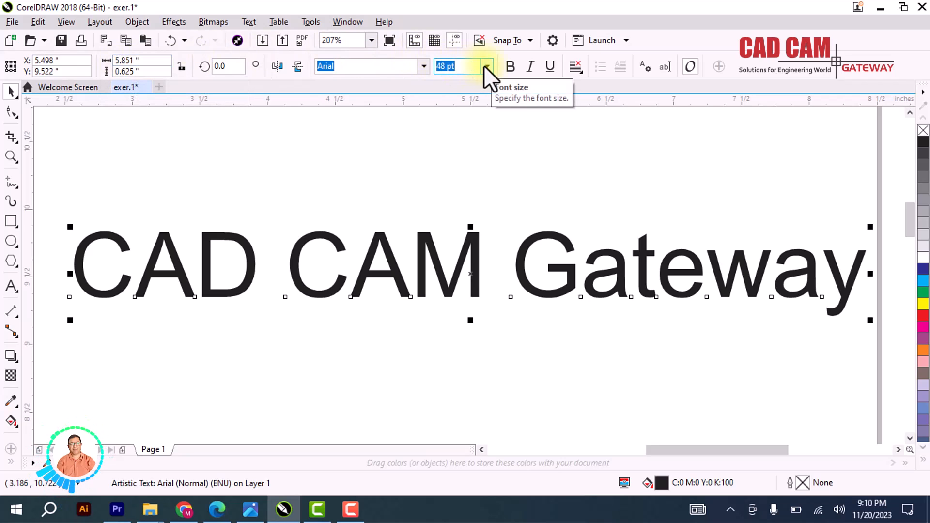
left_click(424, 66)
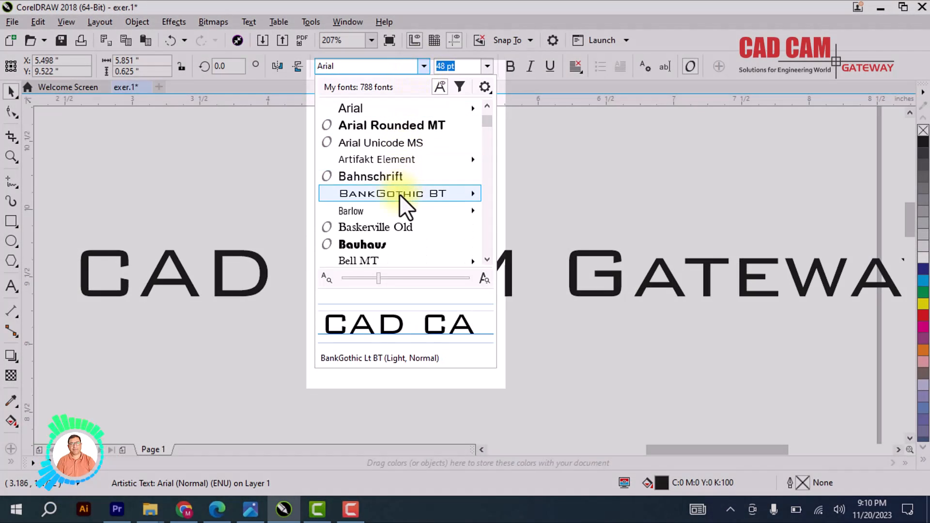
mouse_move(397, 194)
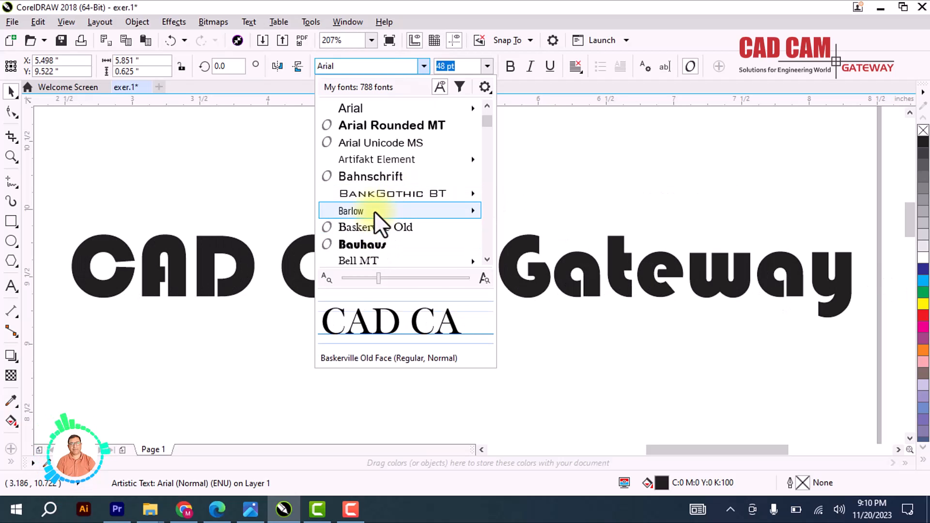
mouse_move(374, 211)
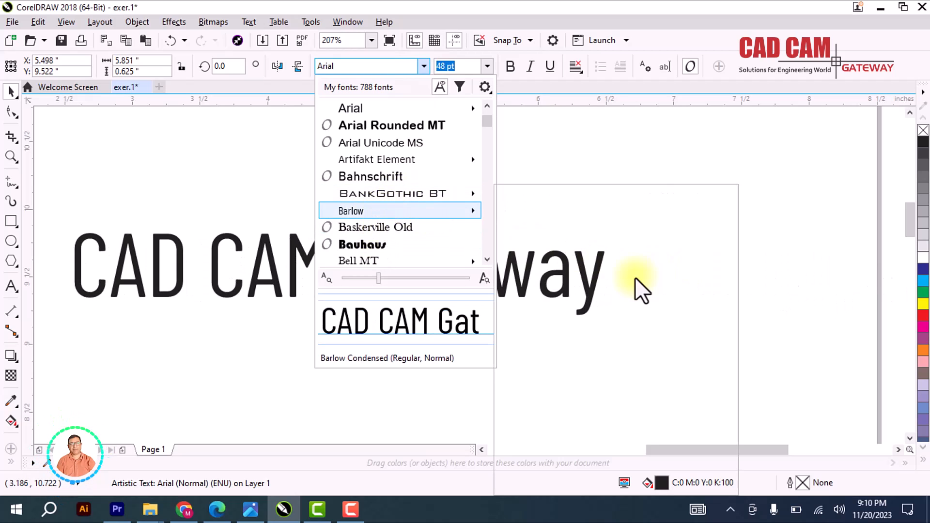
left_click(624, 260)
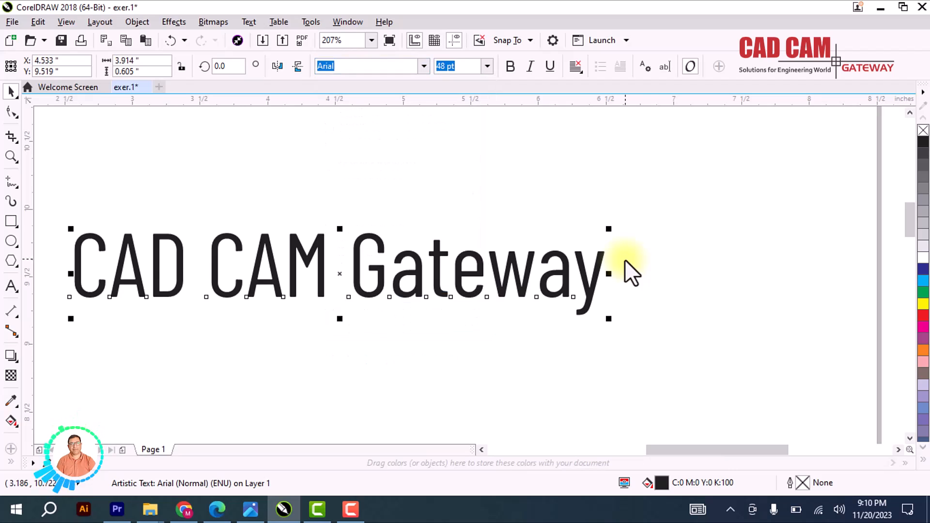
- Make the "CAD CAM Gateway" text bold, italic and underlined
left_click(511, 68)
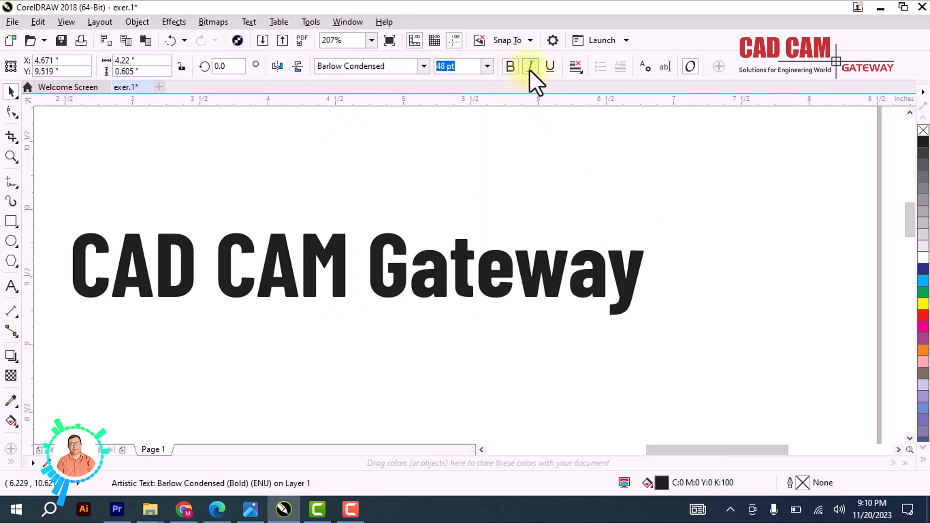
left_click(530, 68)
left_click(553, 68)
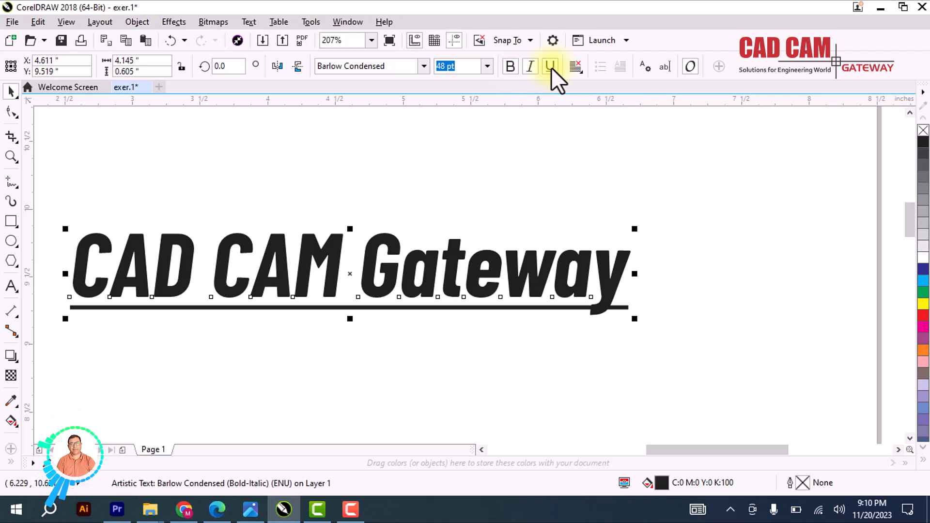
- Set the text's font size to 36 pt and deselect it
left_click(487, 65)
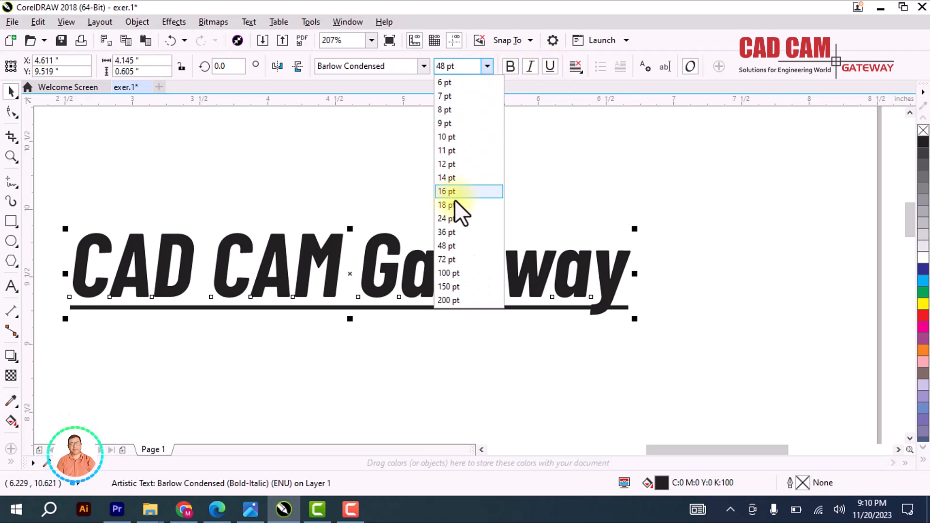
left_click(452, 233)
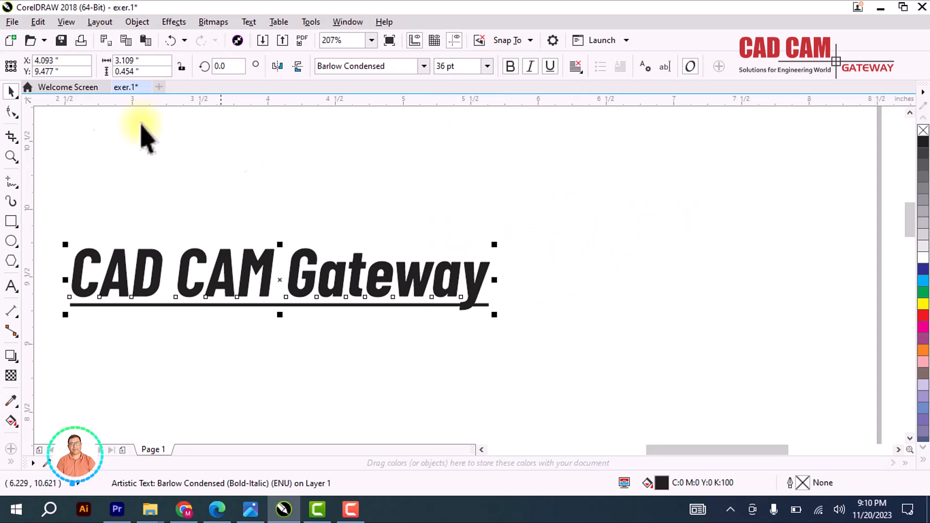
left_click(249, 166)
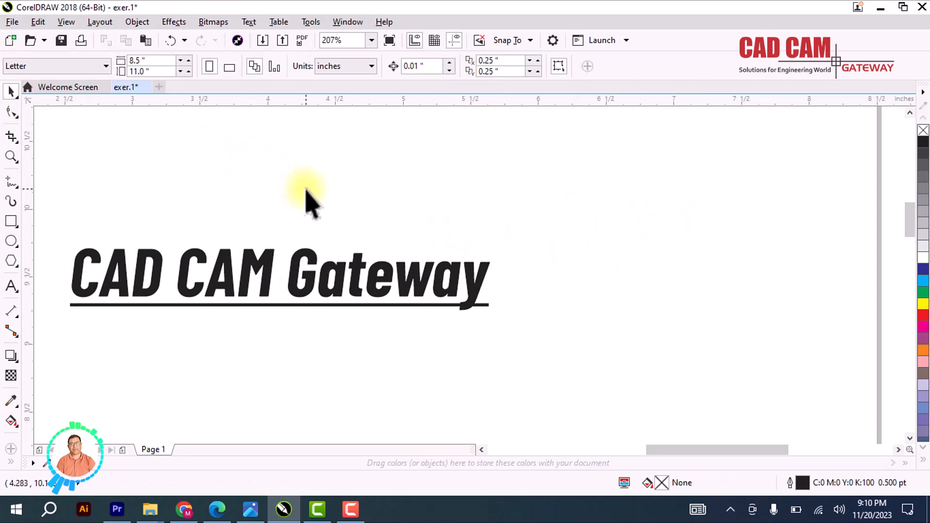